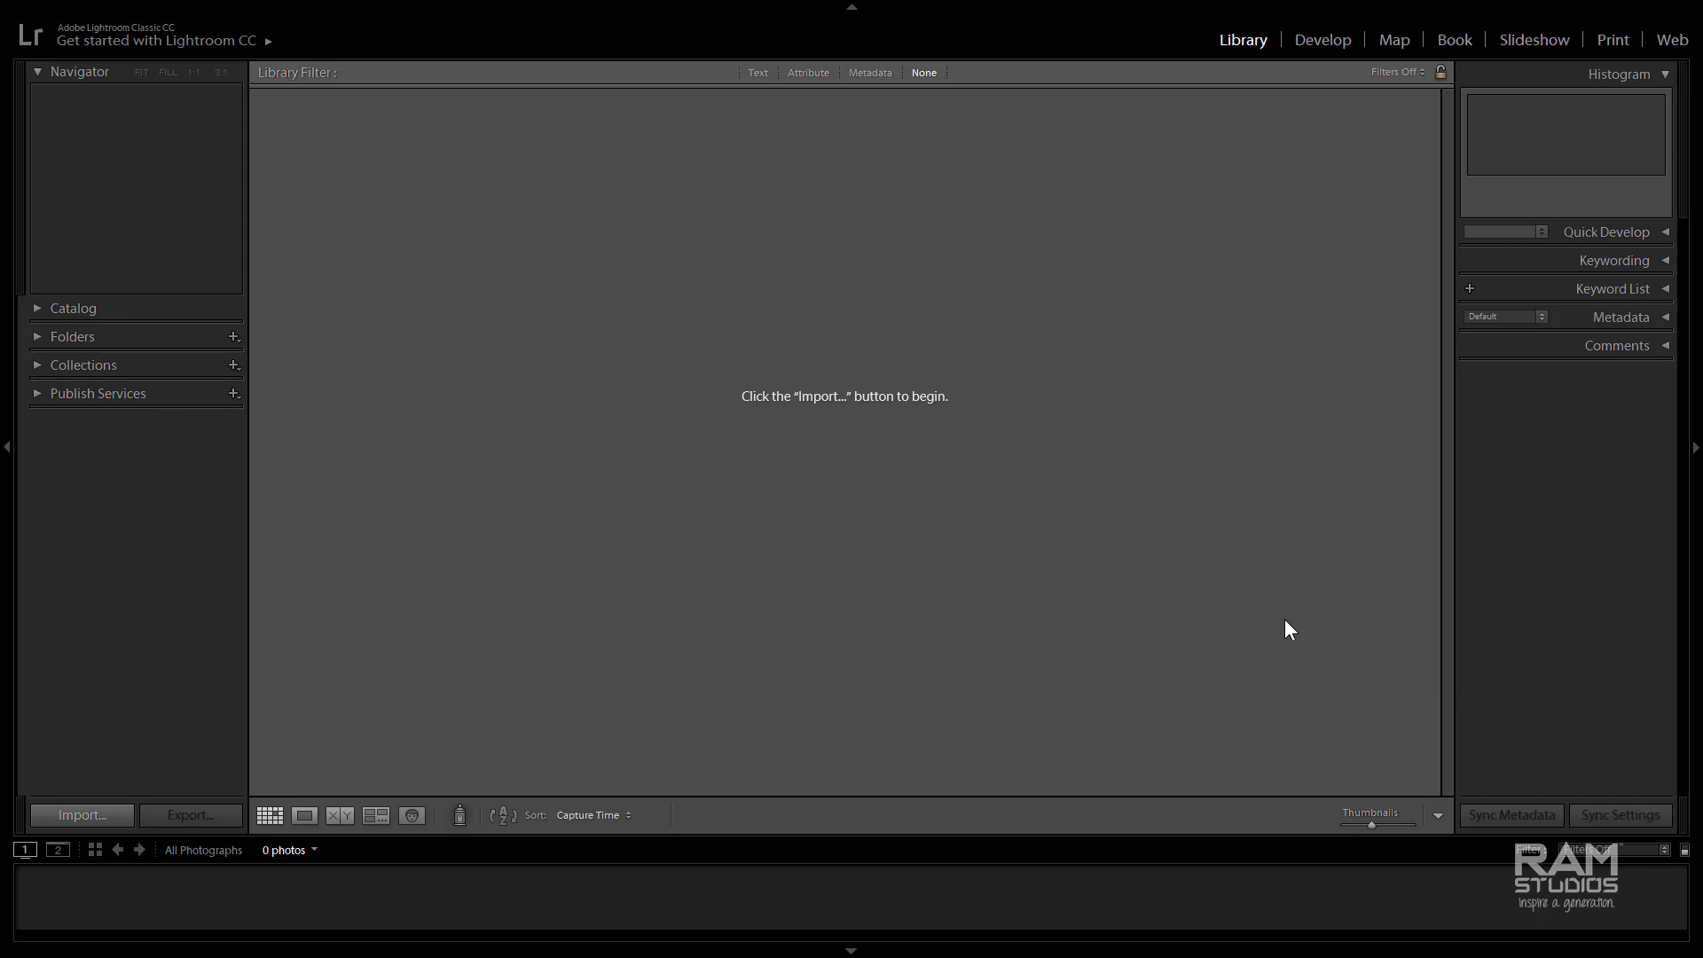
left_click(106, 814)
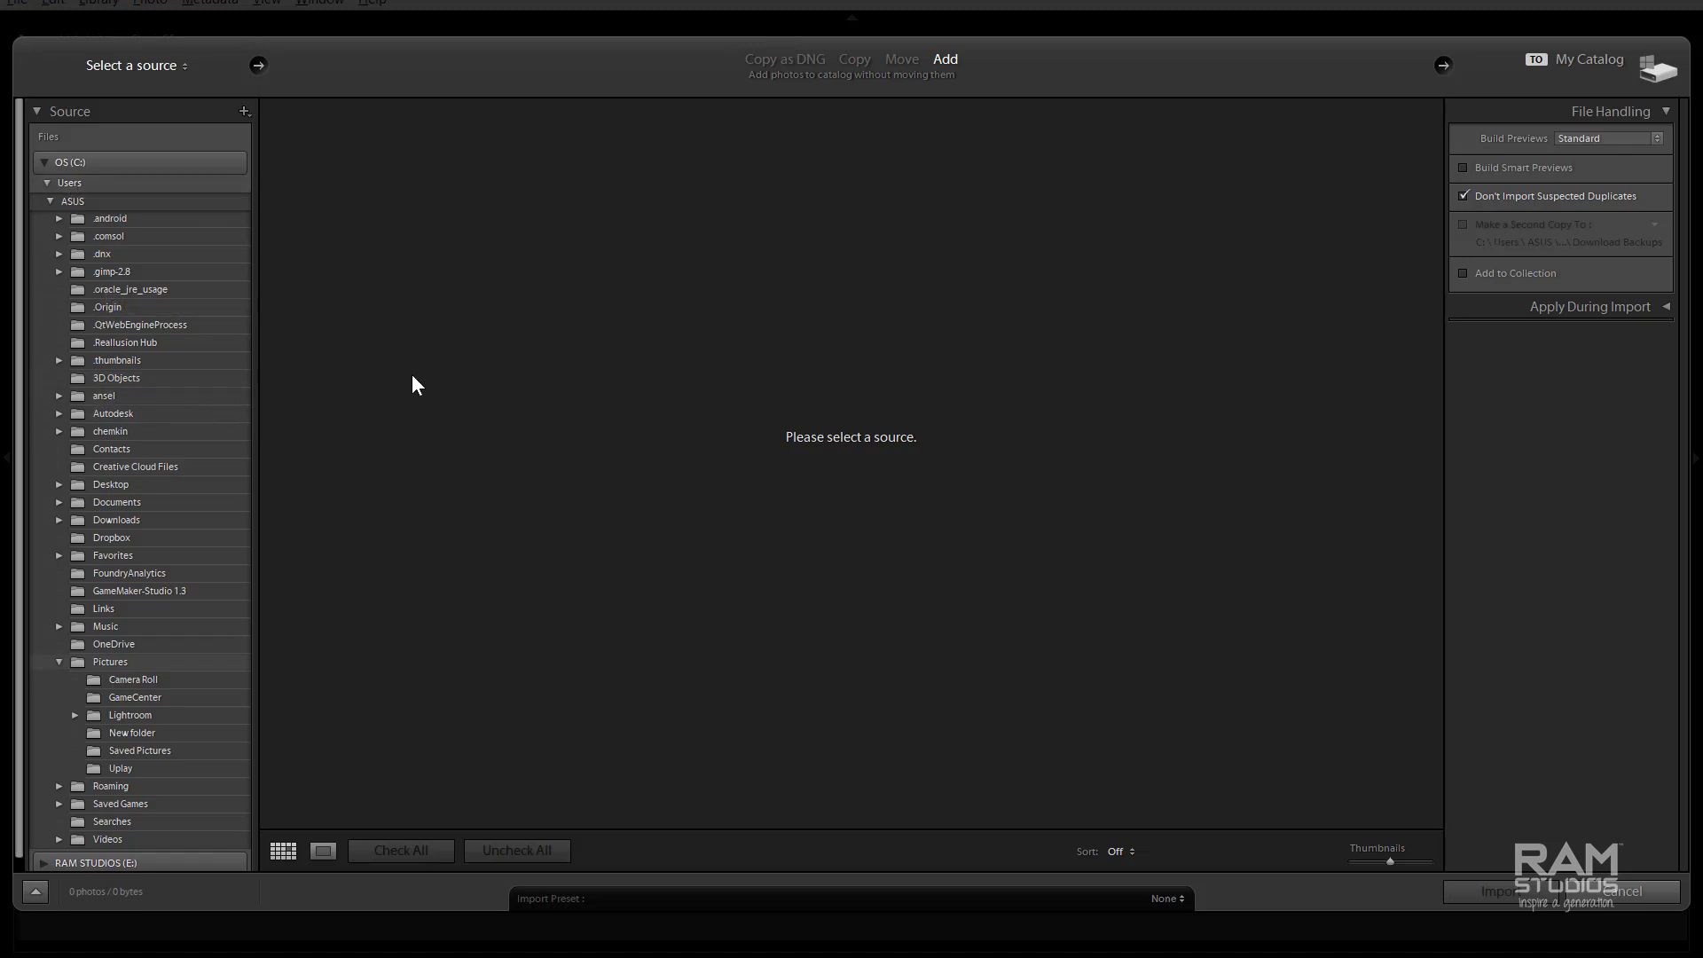
left_click(41, 162)
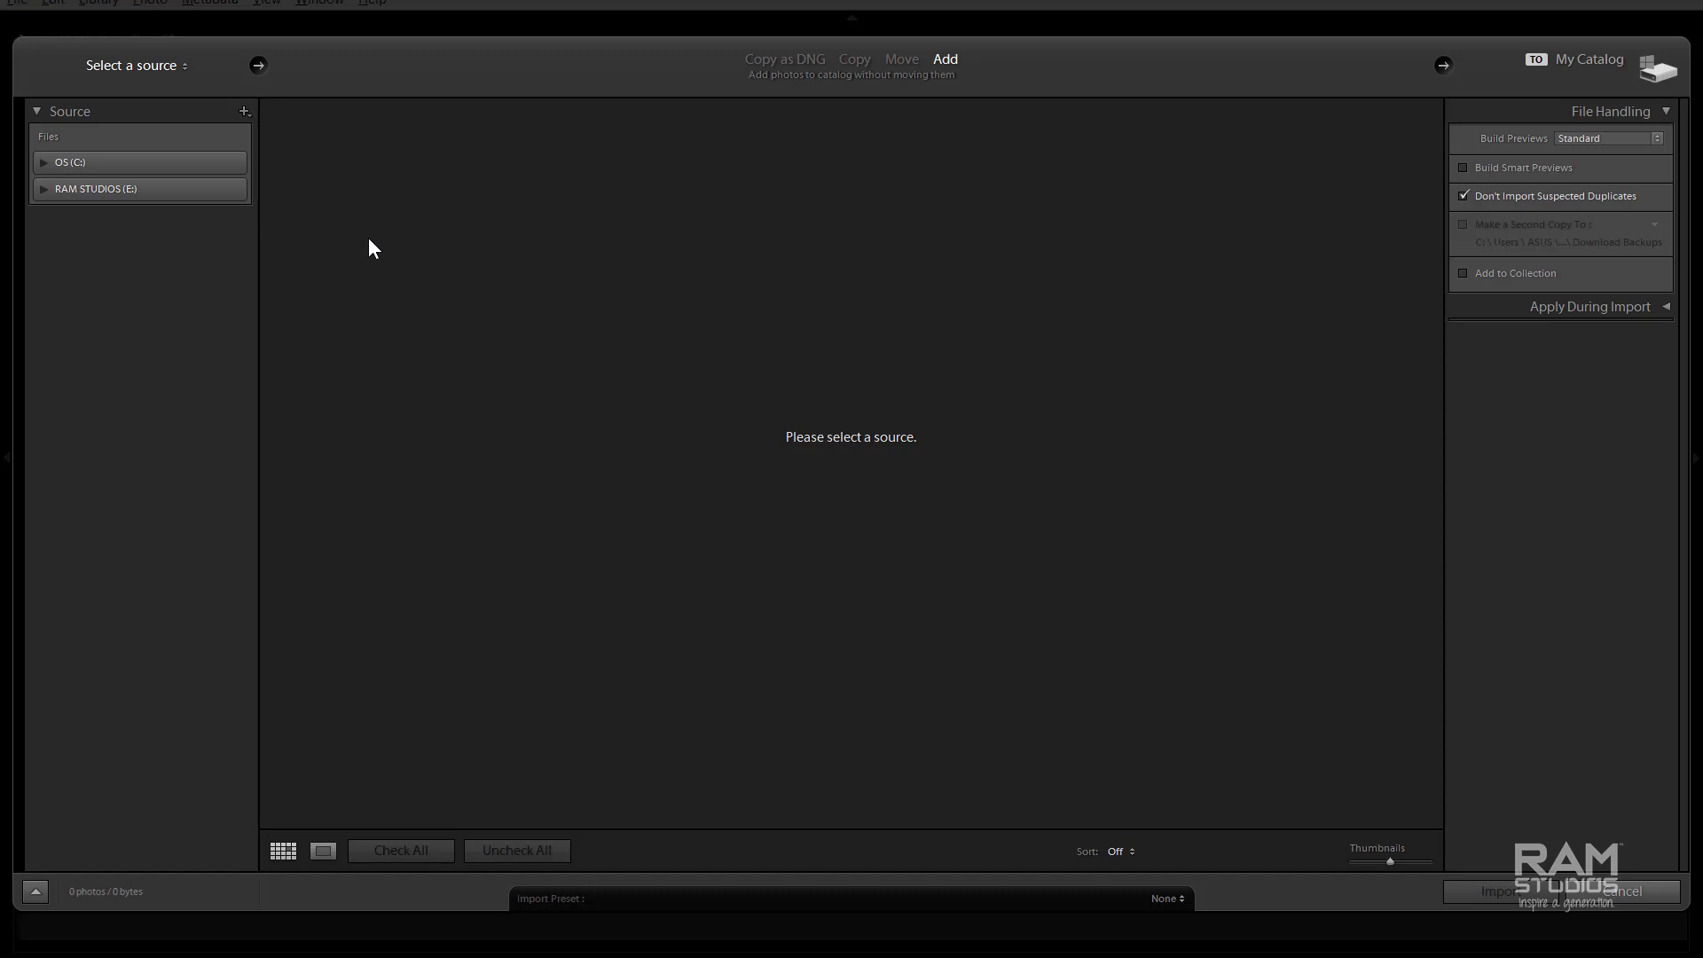
left_click(1647, 896)
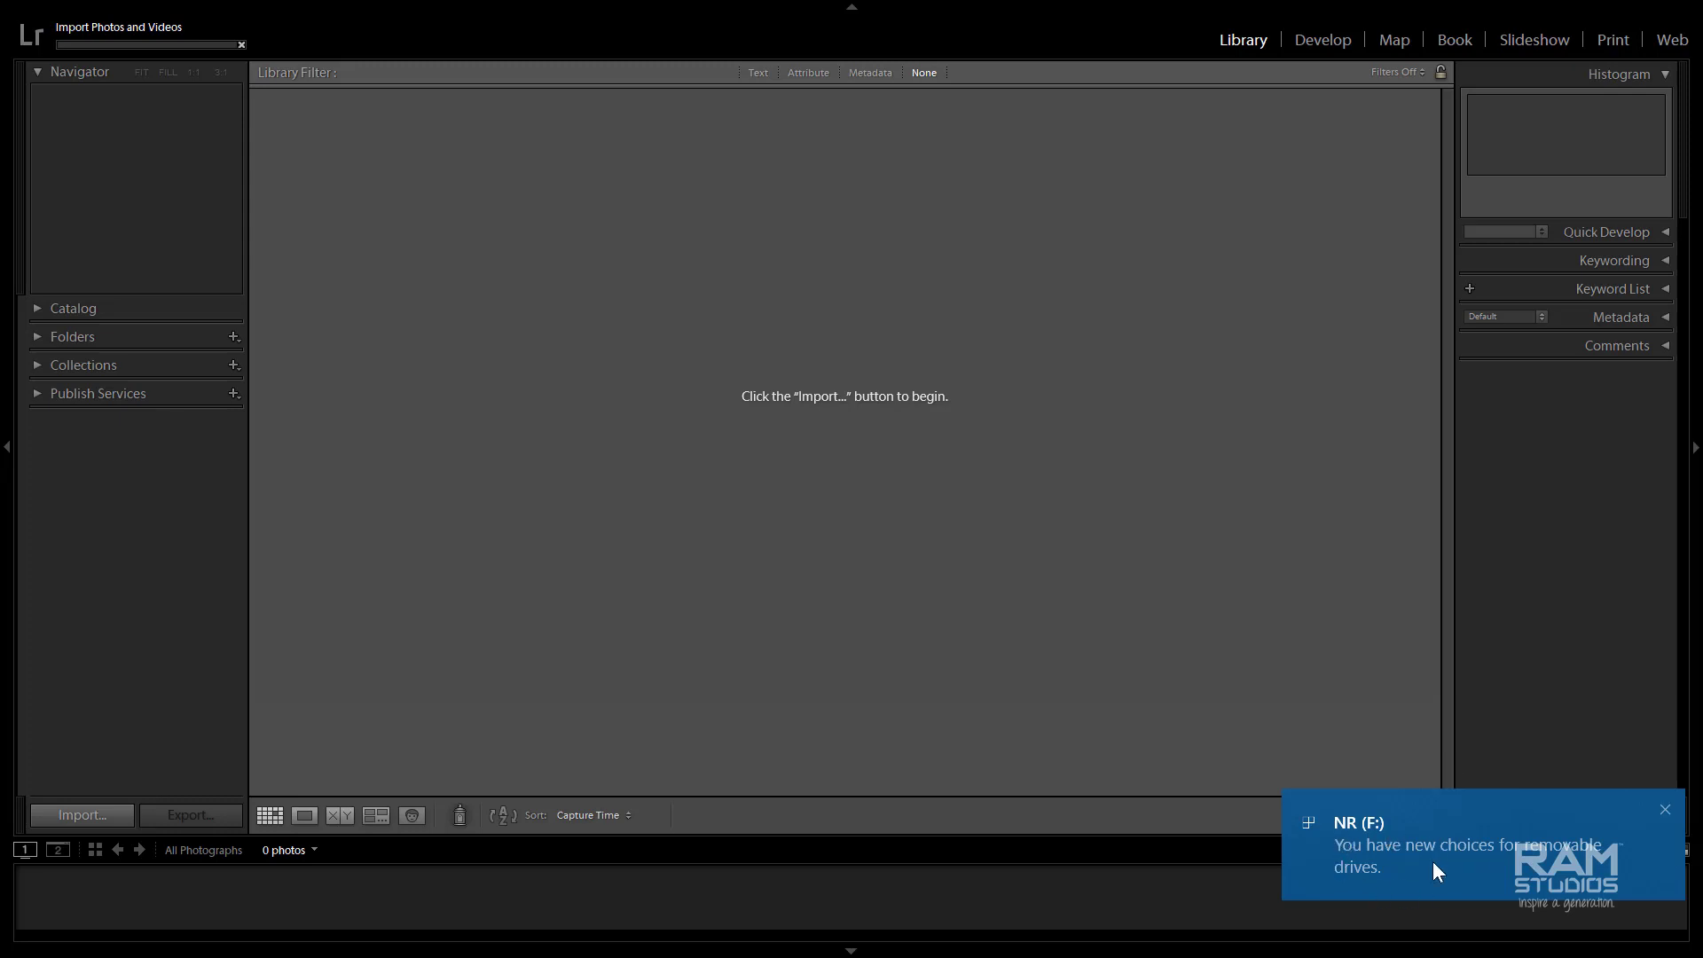
Start a photo import from the removable drive NR (F:) and choose the References folder under RAM_Studios, RAM_Studios, Other as the source
left_click(1411, 822)
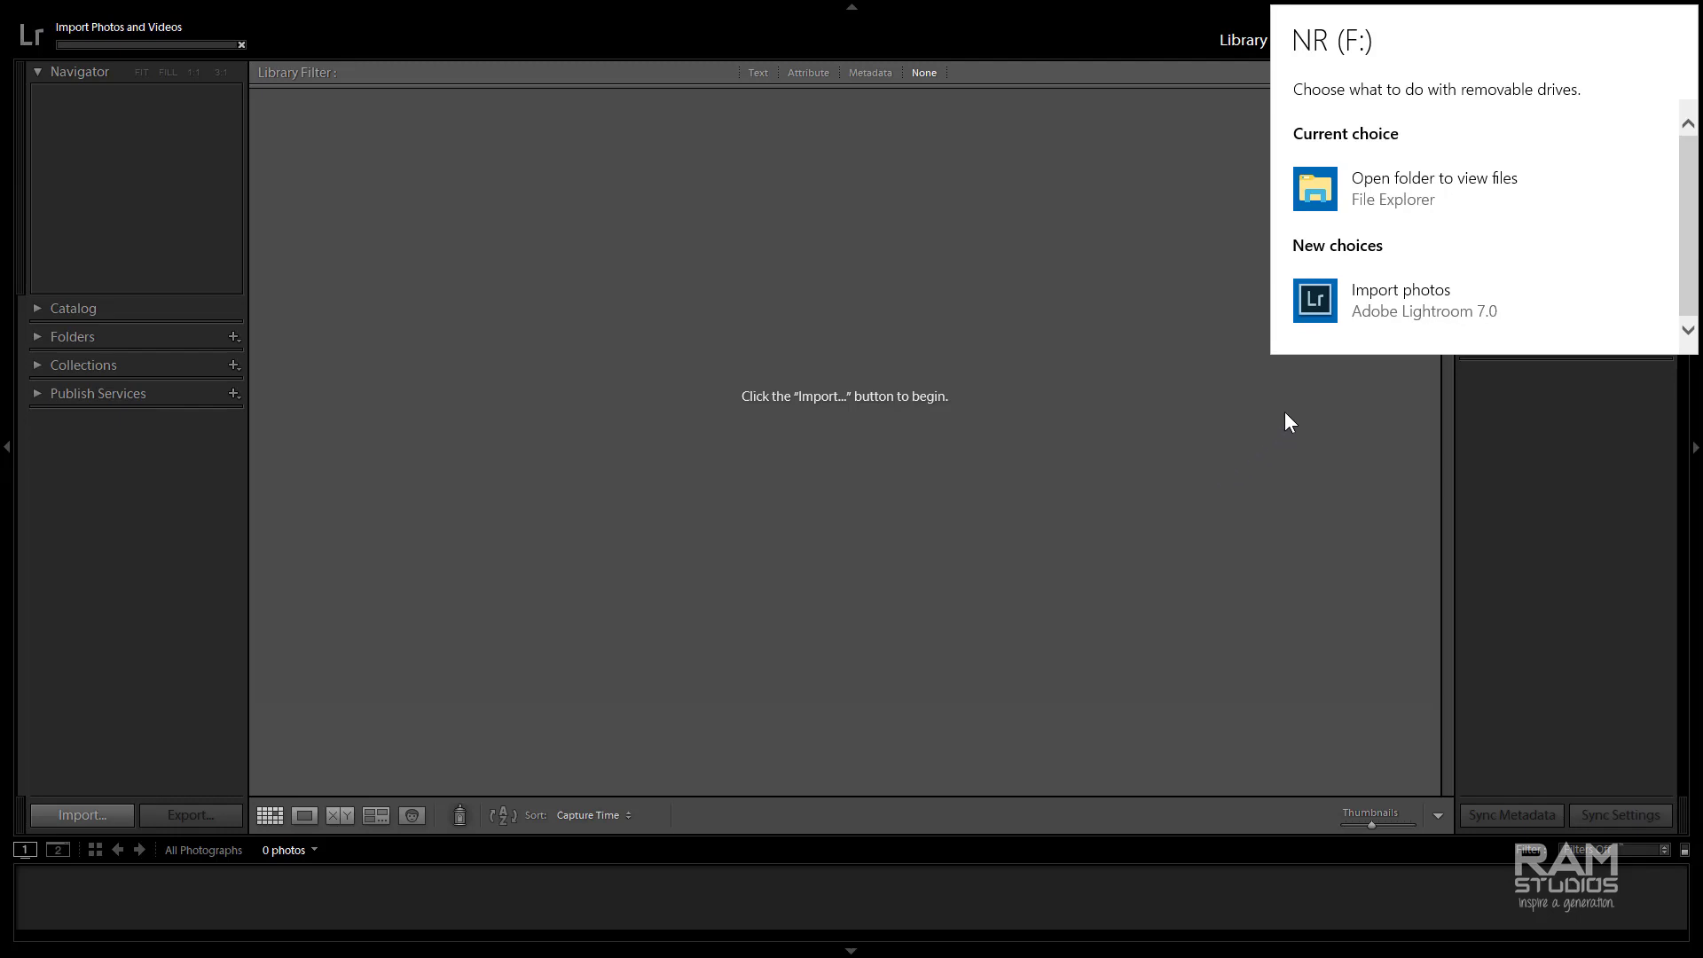
left_click(1434, 294)
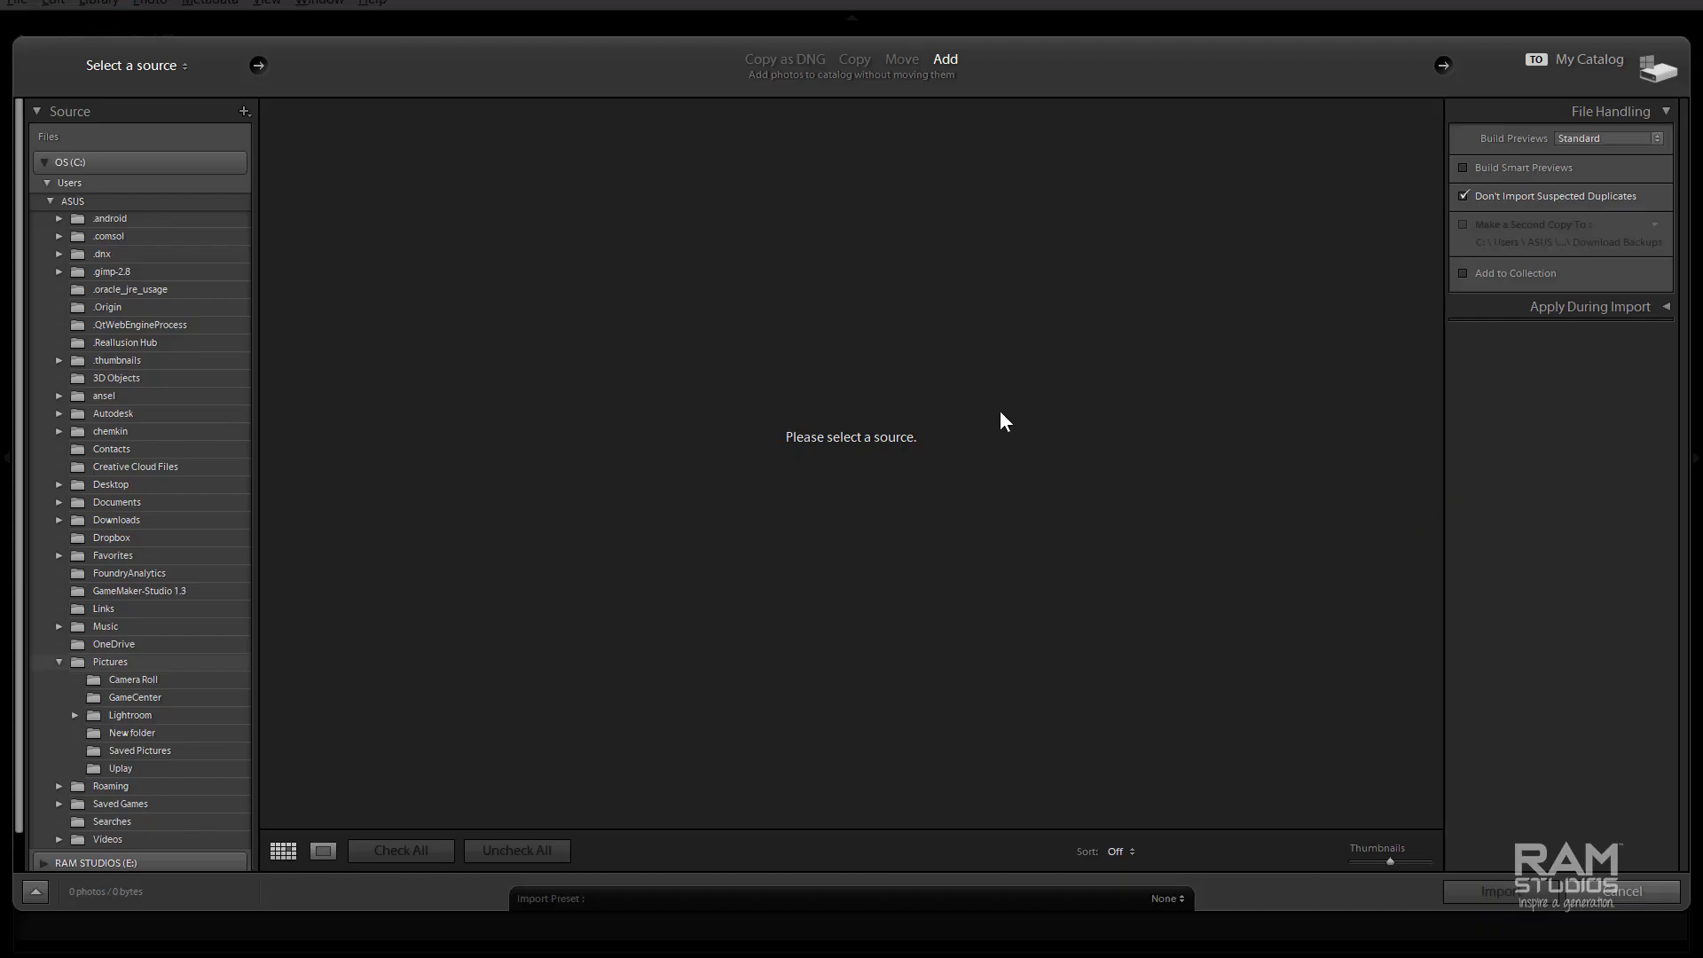
left_click(44, 162)
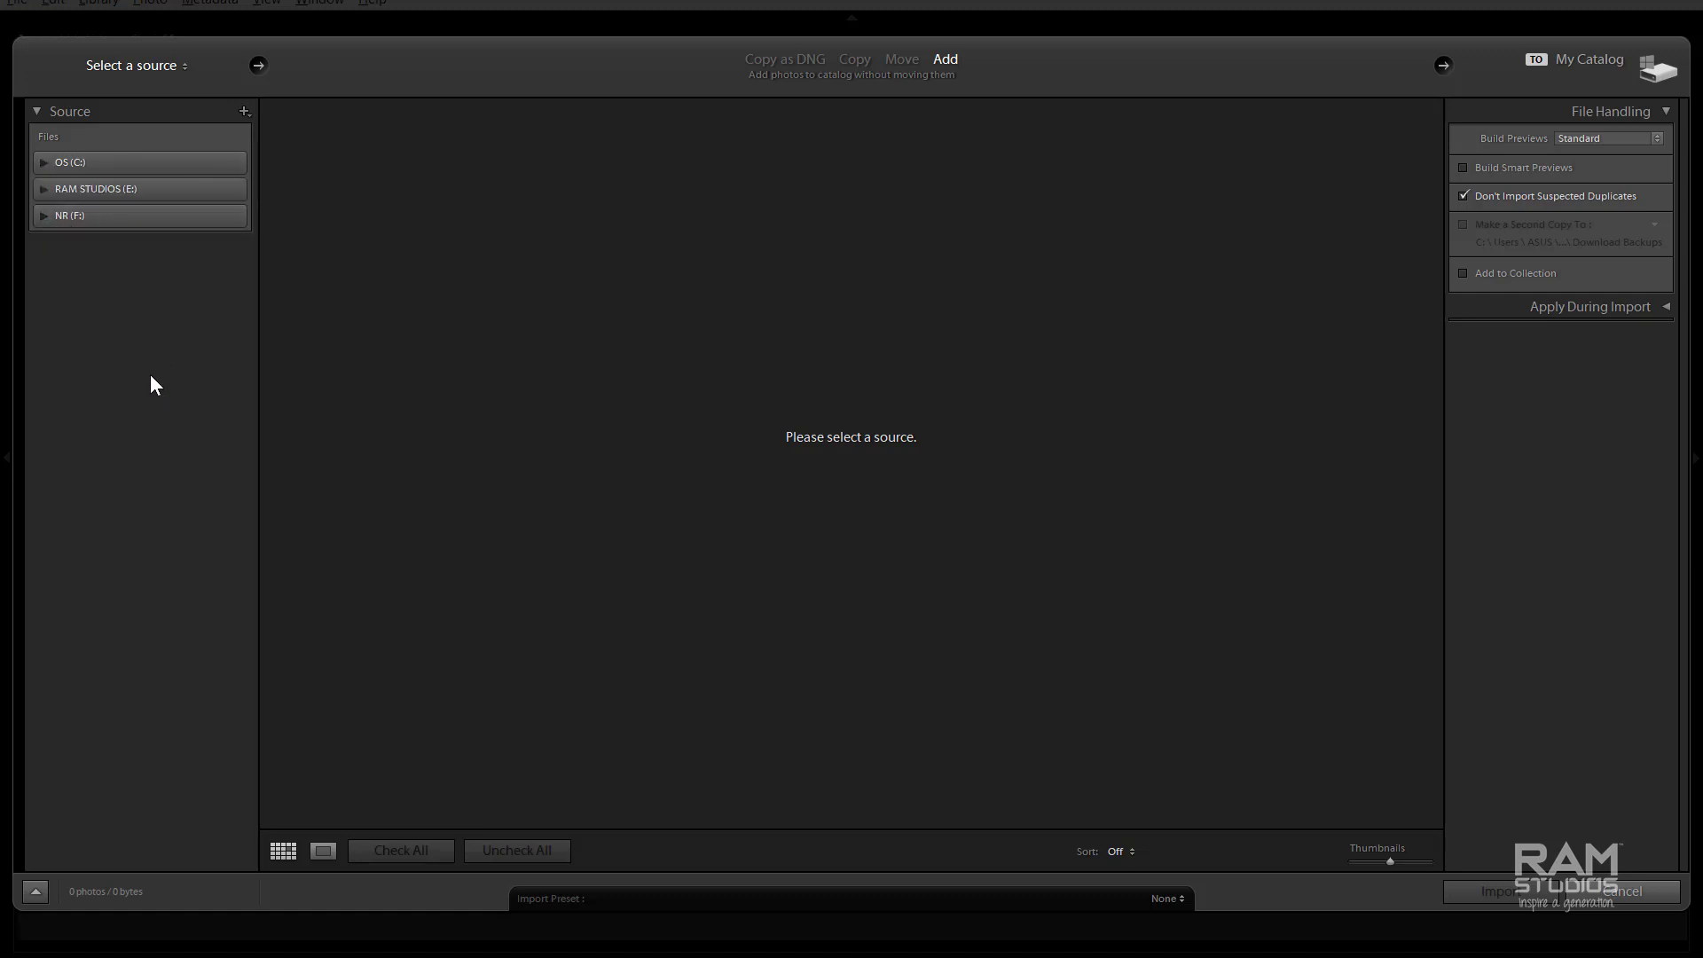
left_click(43, 216)
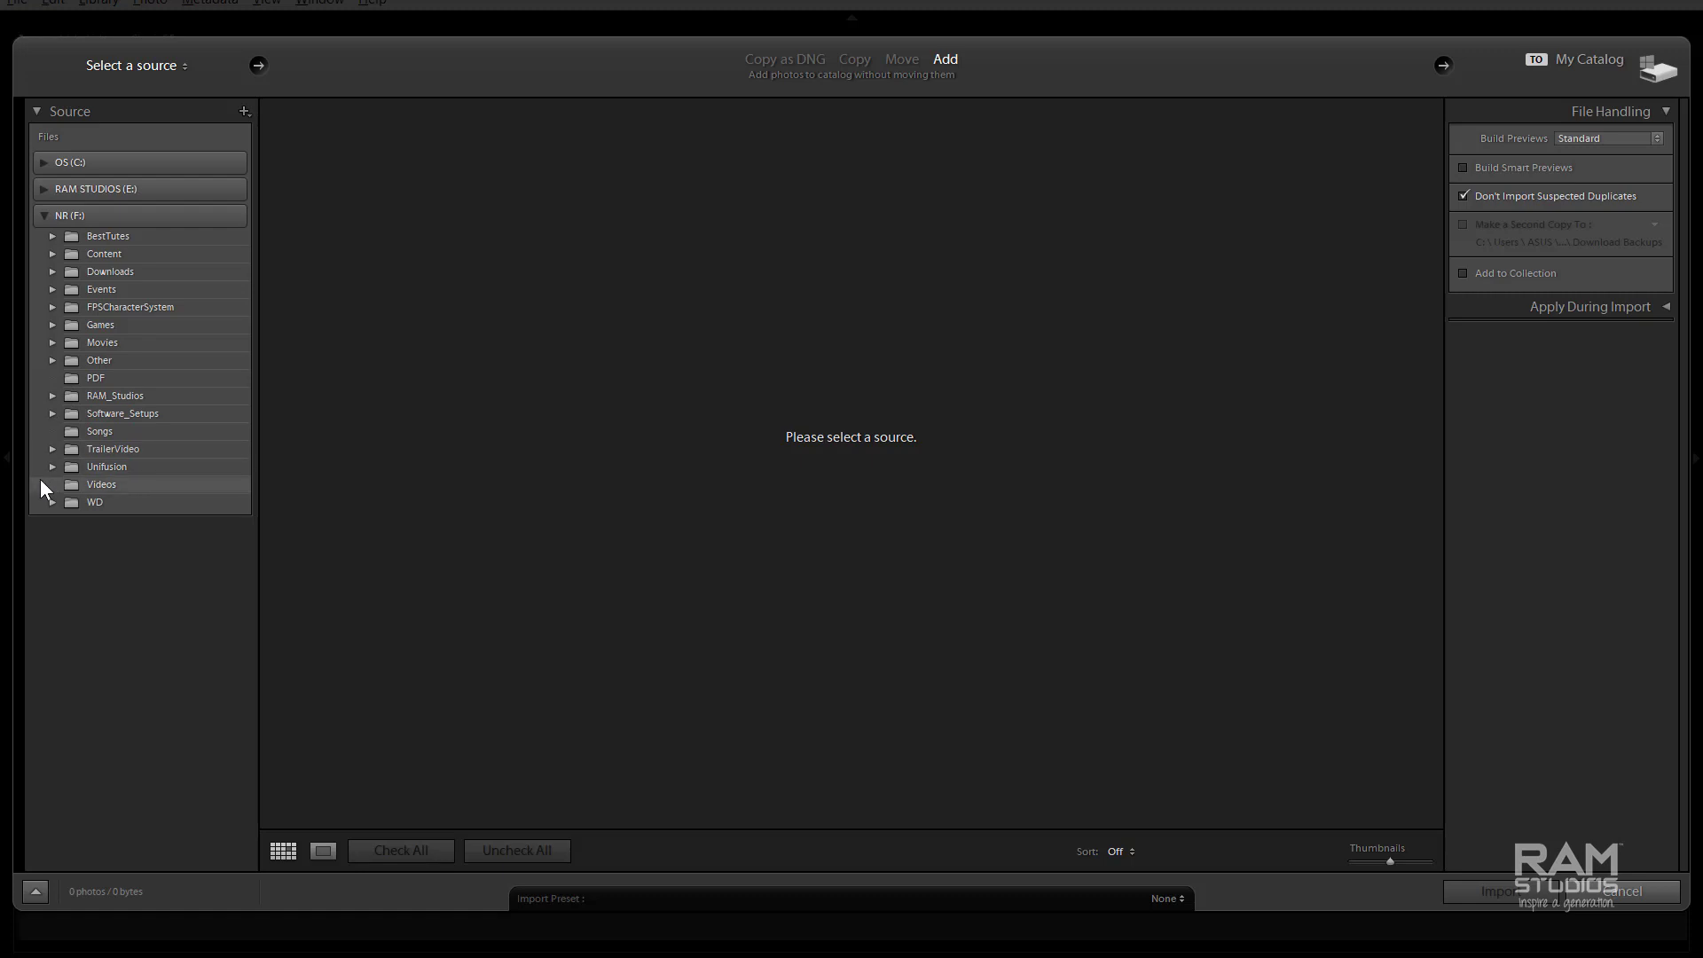
left_click(52, 396)
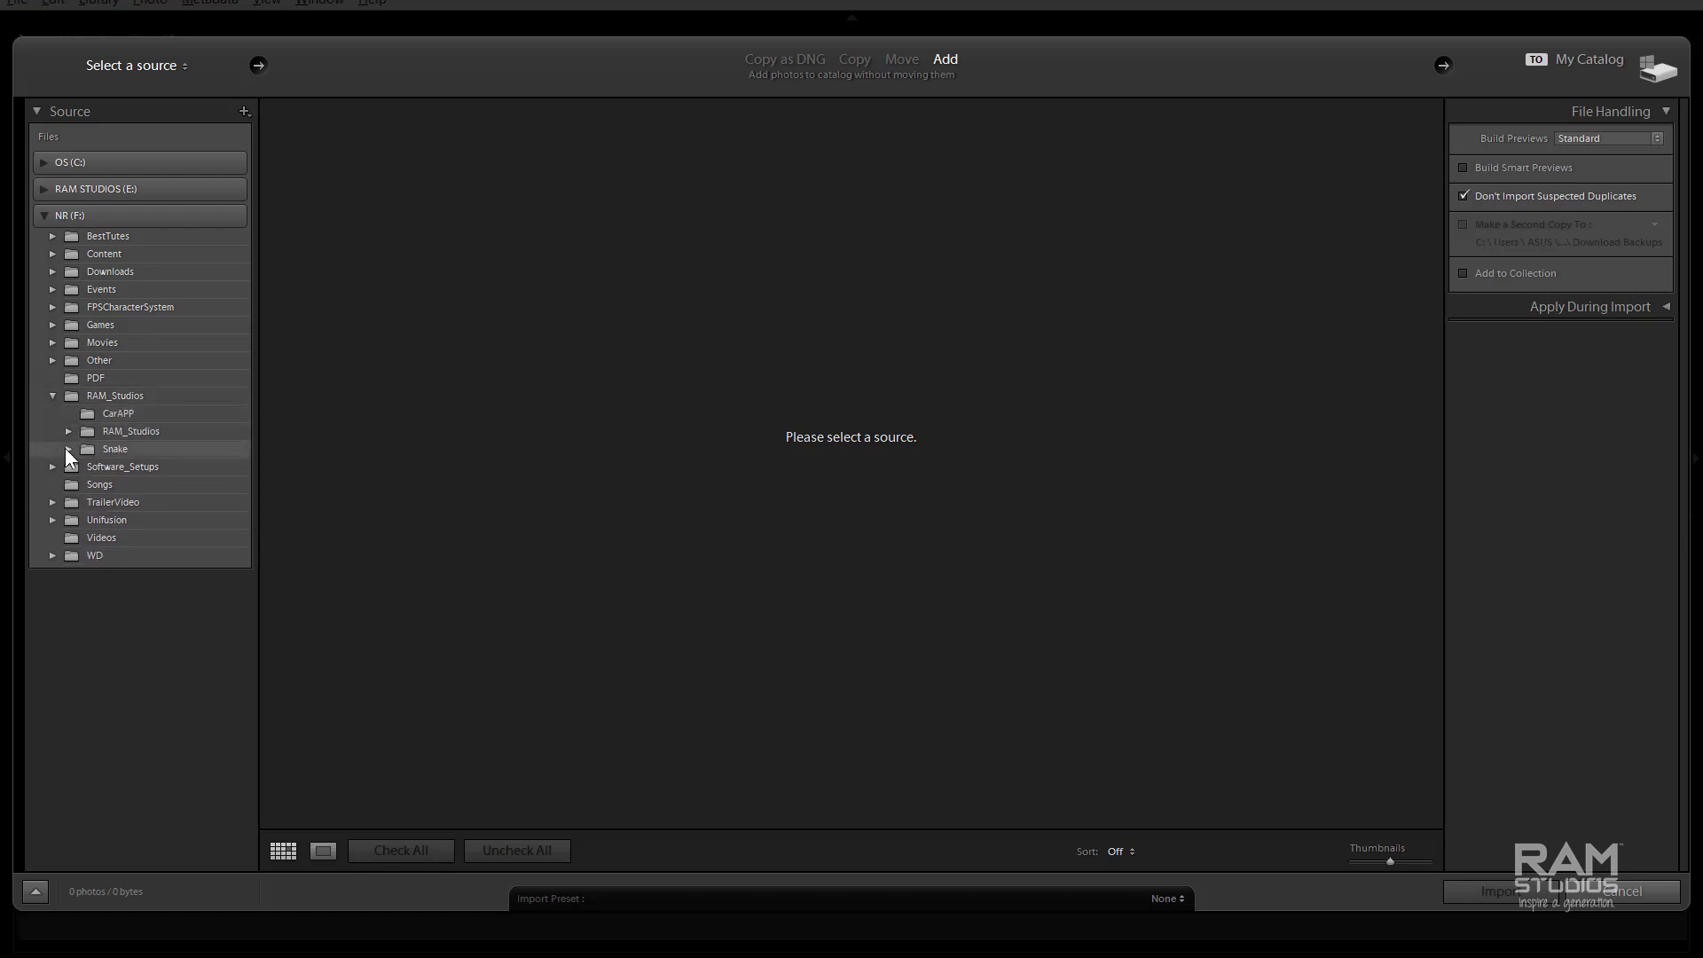
left_click(63, 433)
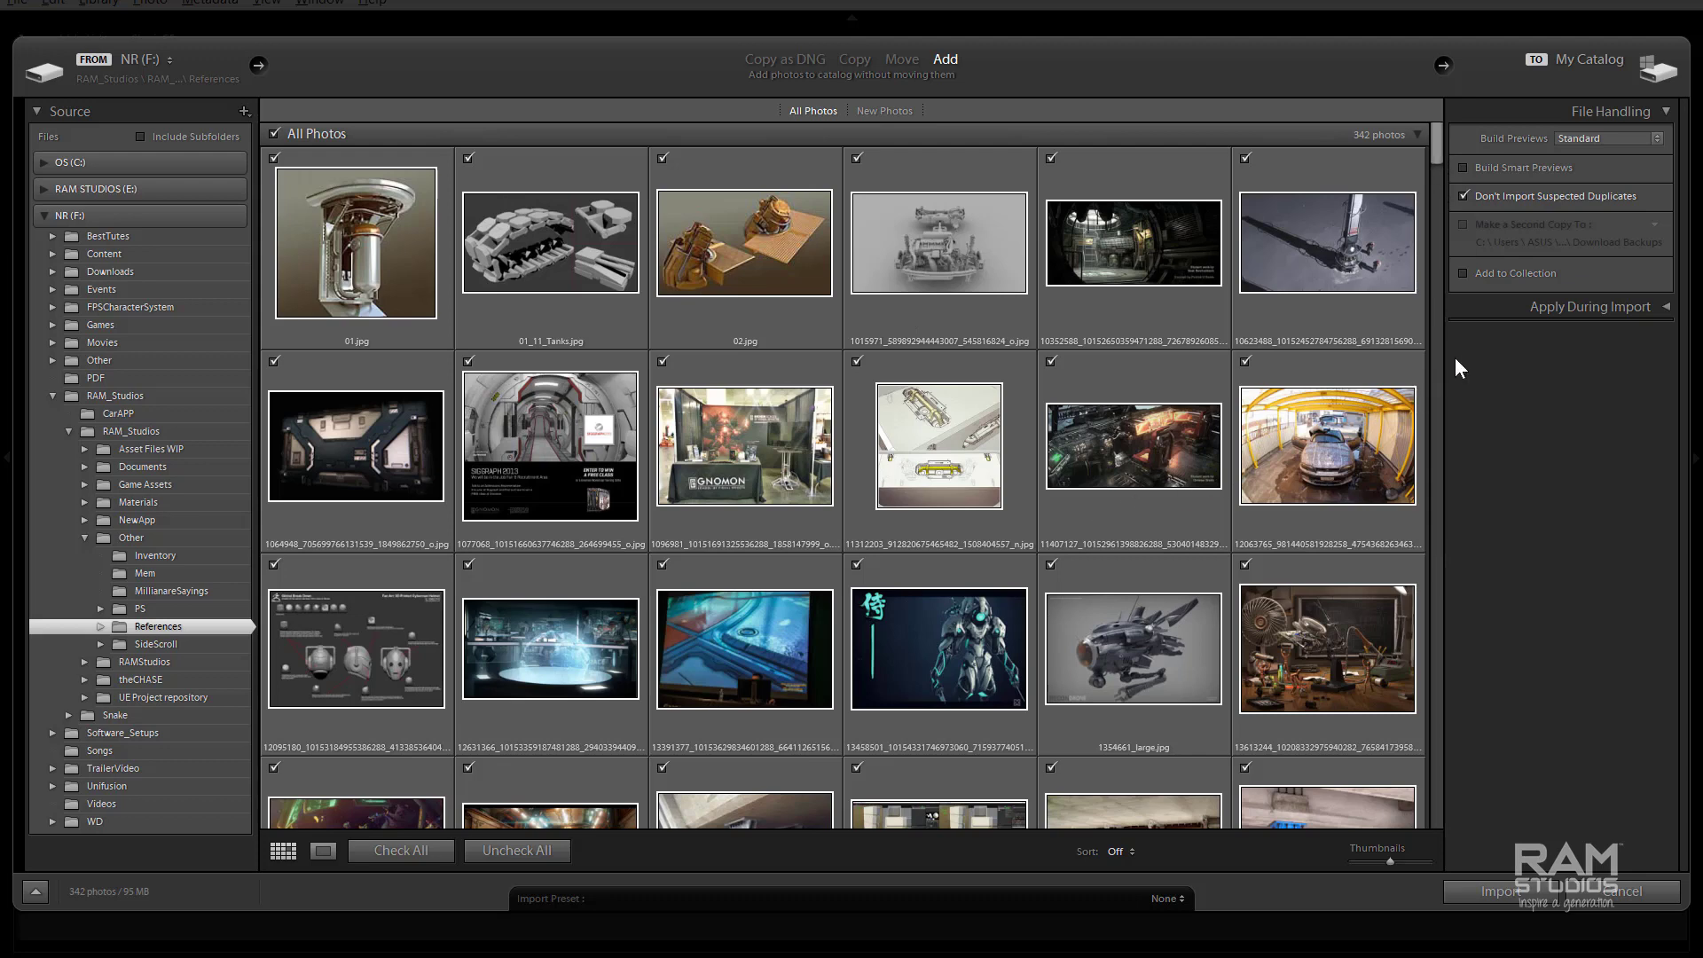
Uncheck all photos from the References folder, check only 01.jpg, and import it into the catalog
scroll(1183, 545, "down", 5)
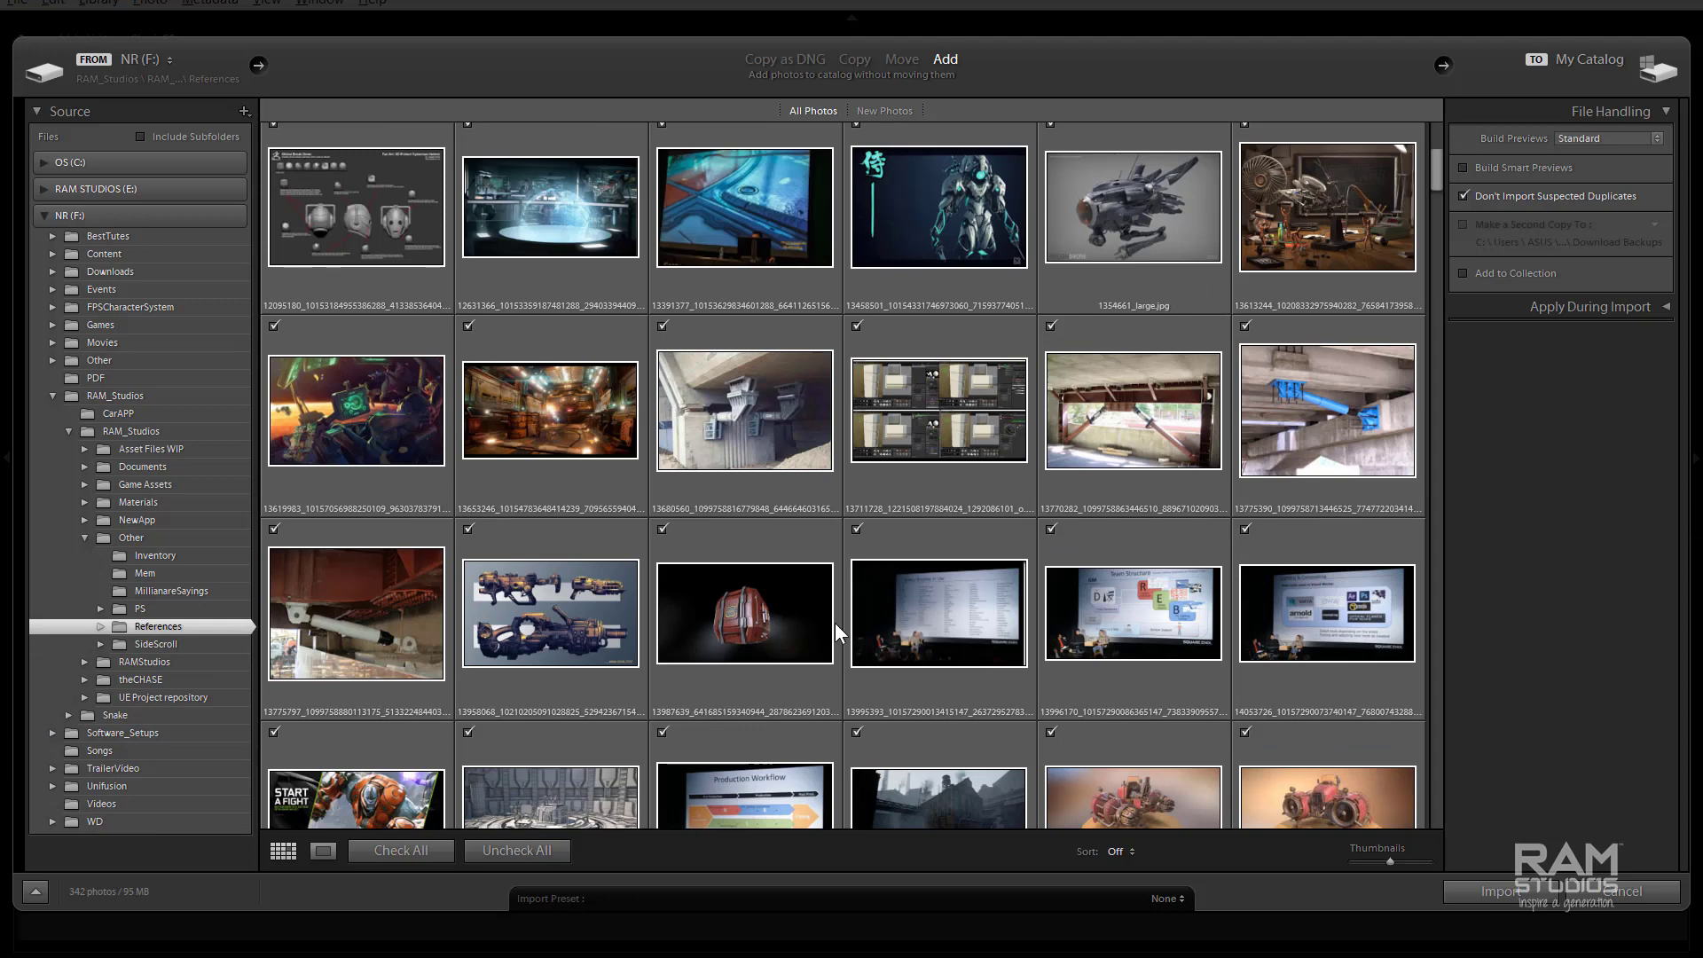
scroll(836, 622, "down", 5)
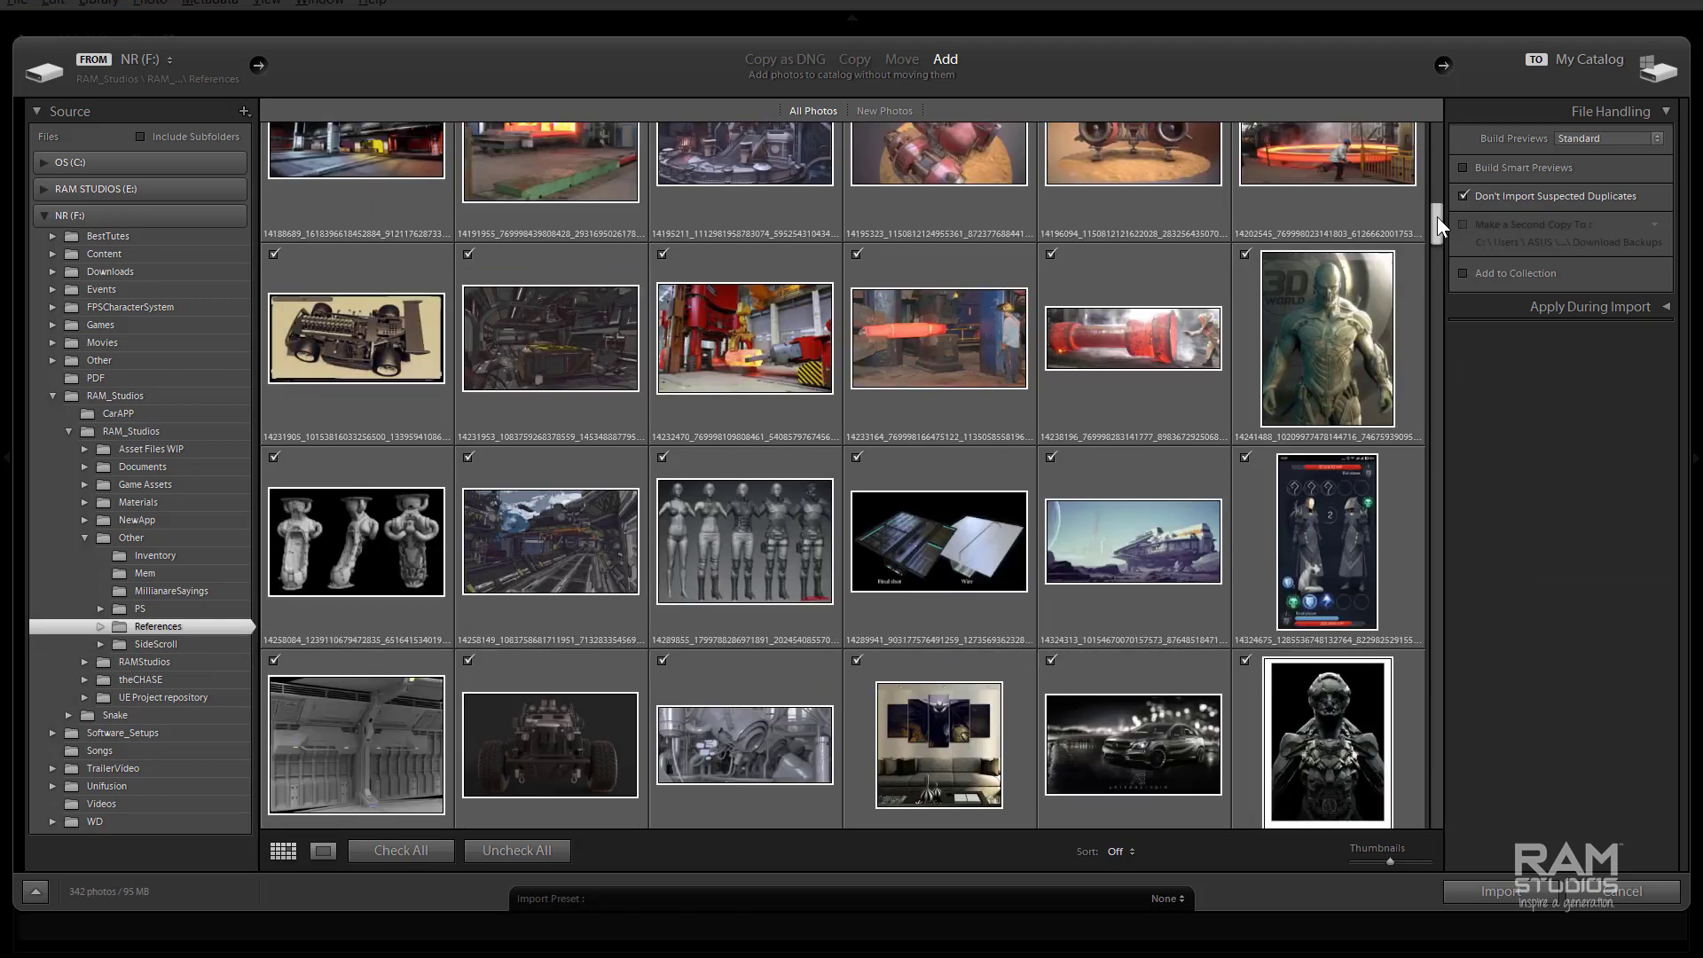
left_click_drag(1434, 227, 1434, 188)
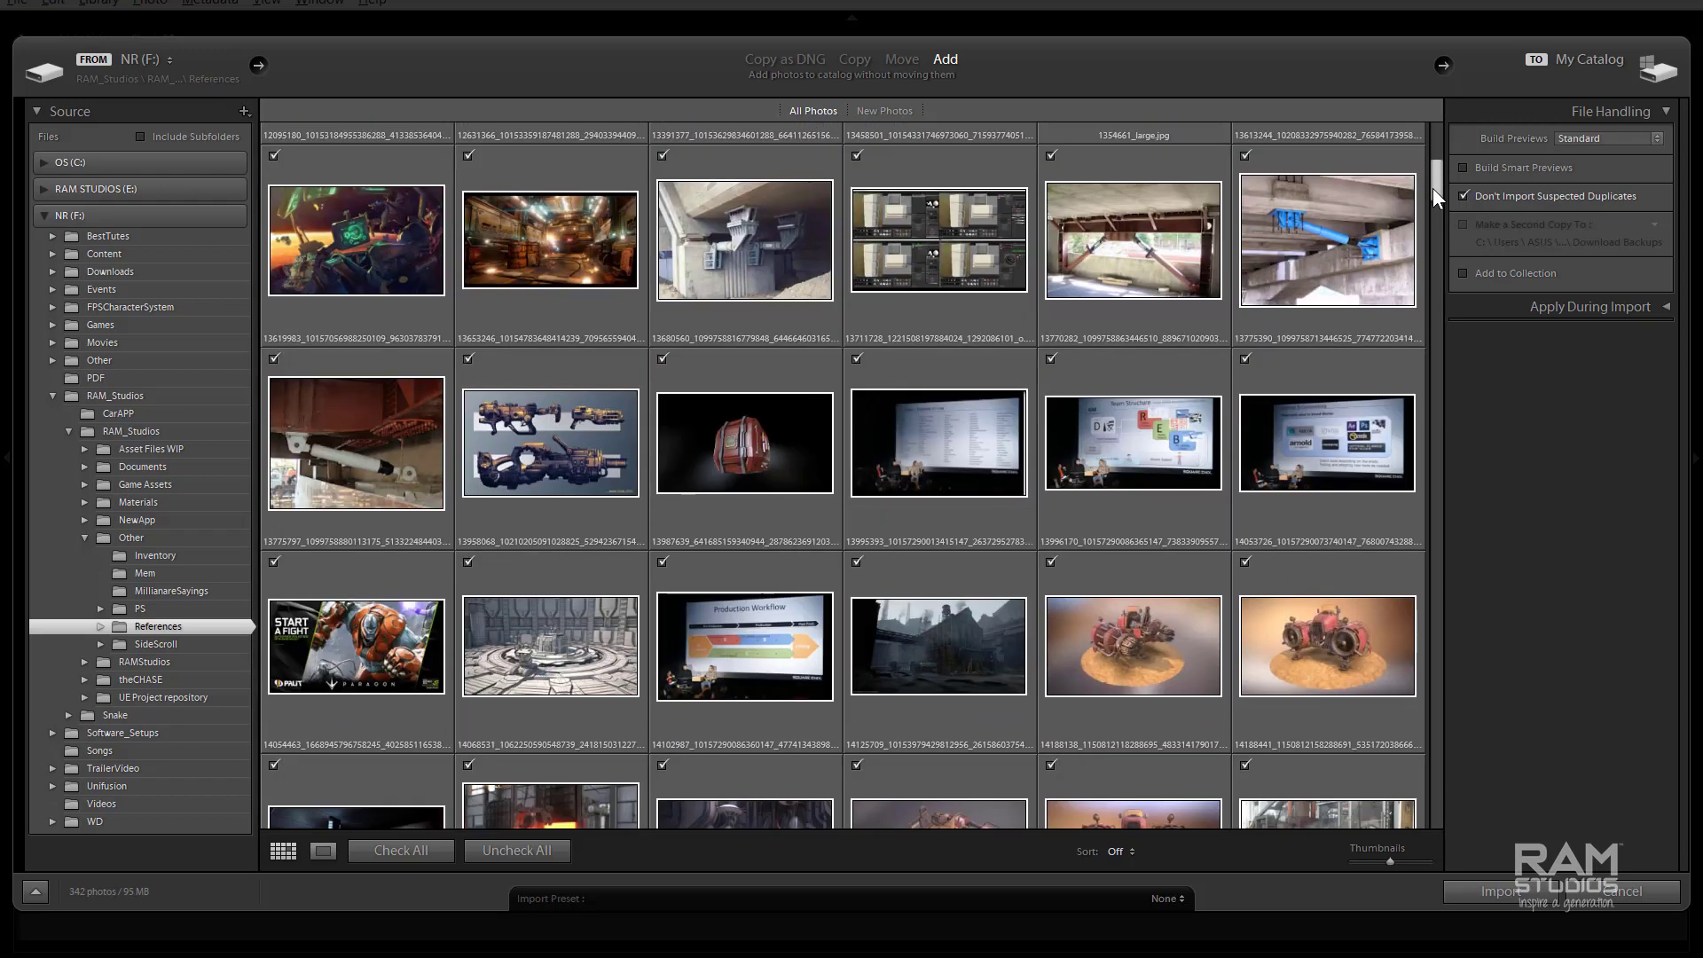
scroll(850, 593, "down", 3)
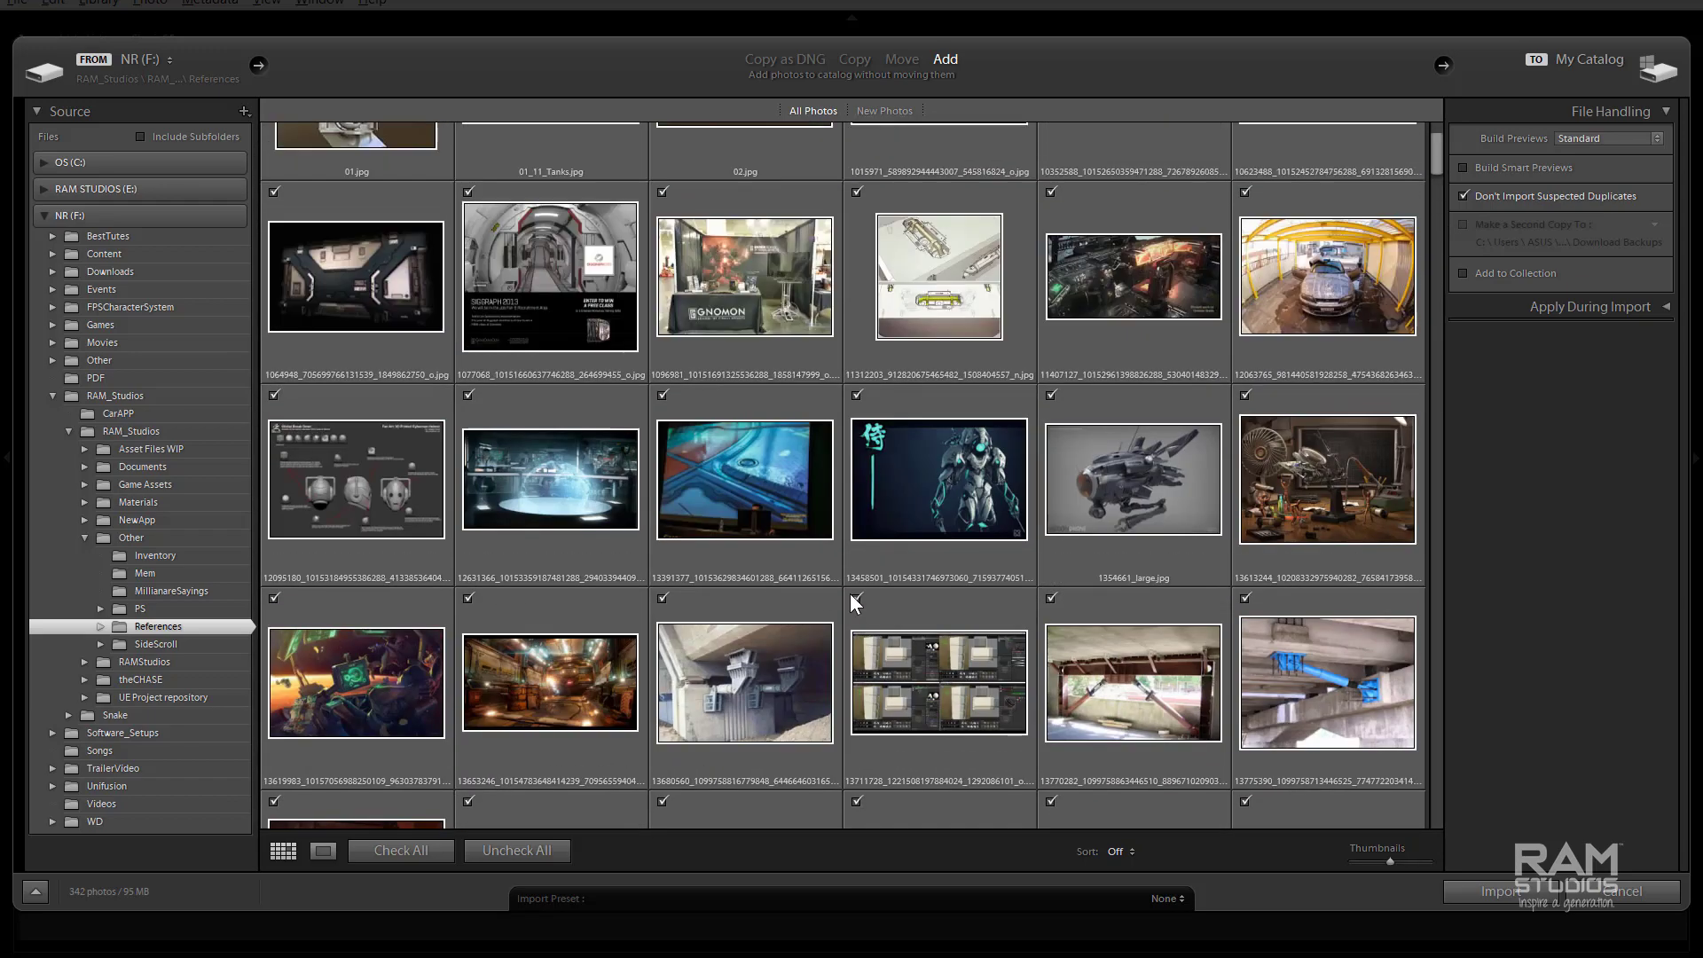
scroll(849, 593, "up", 1)
scroll(849, 594, "up", 3)
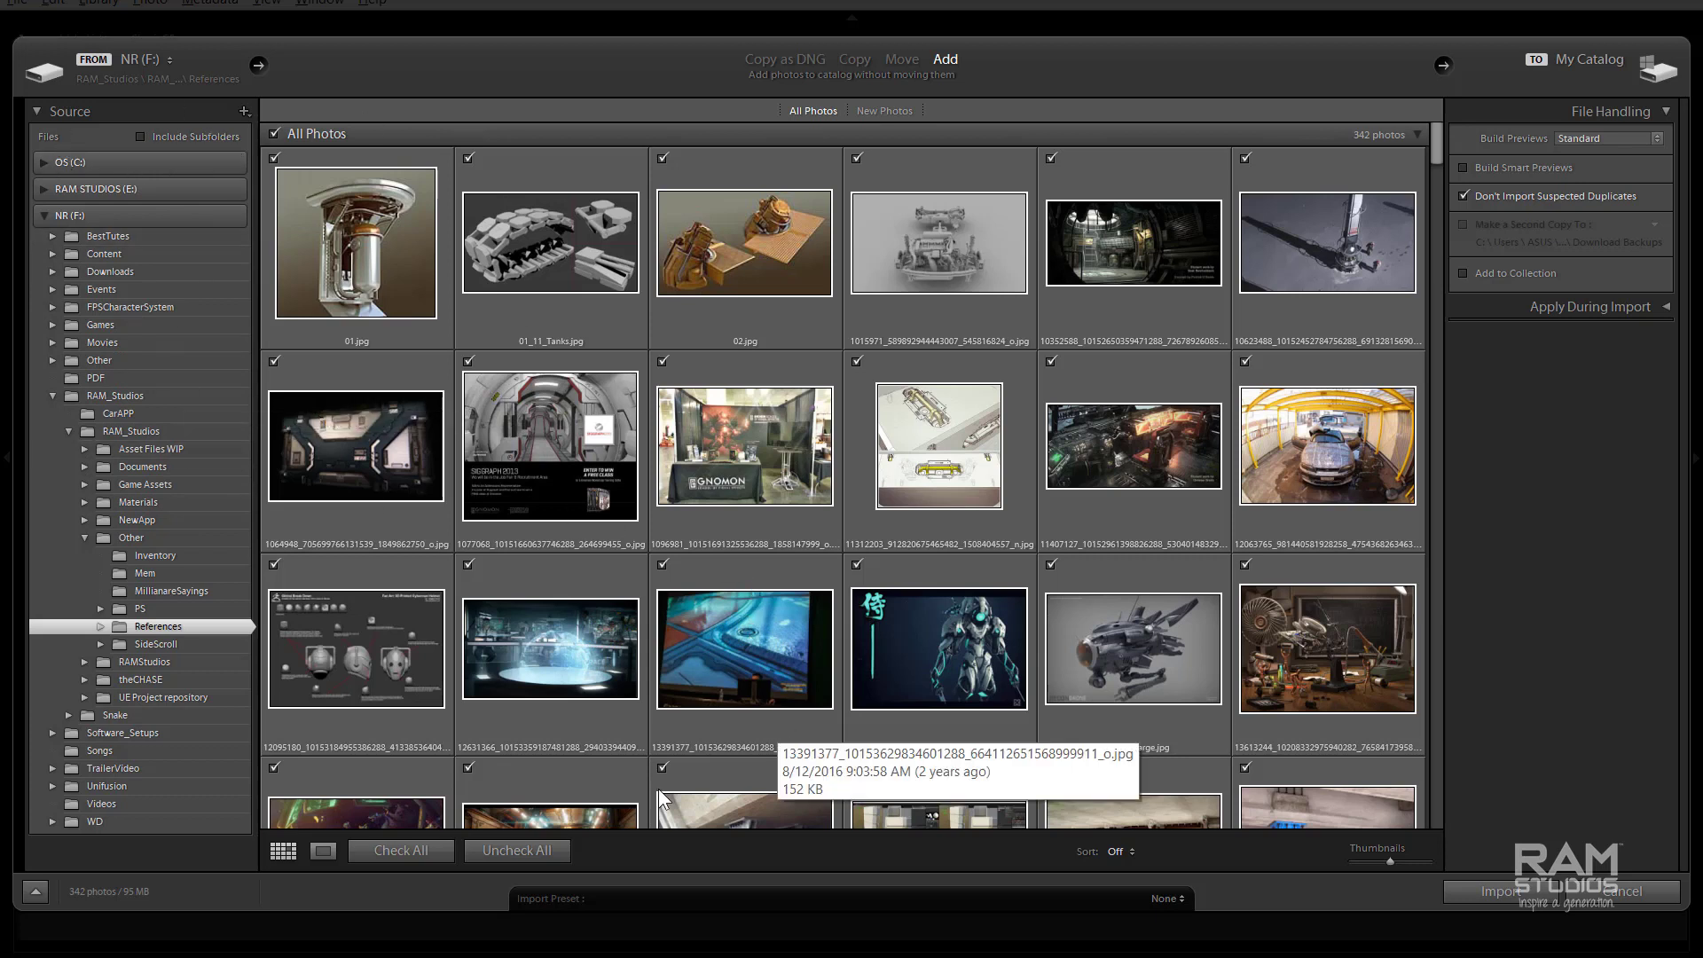
left_click(518, 852)
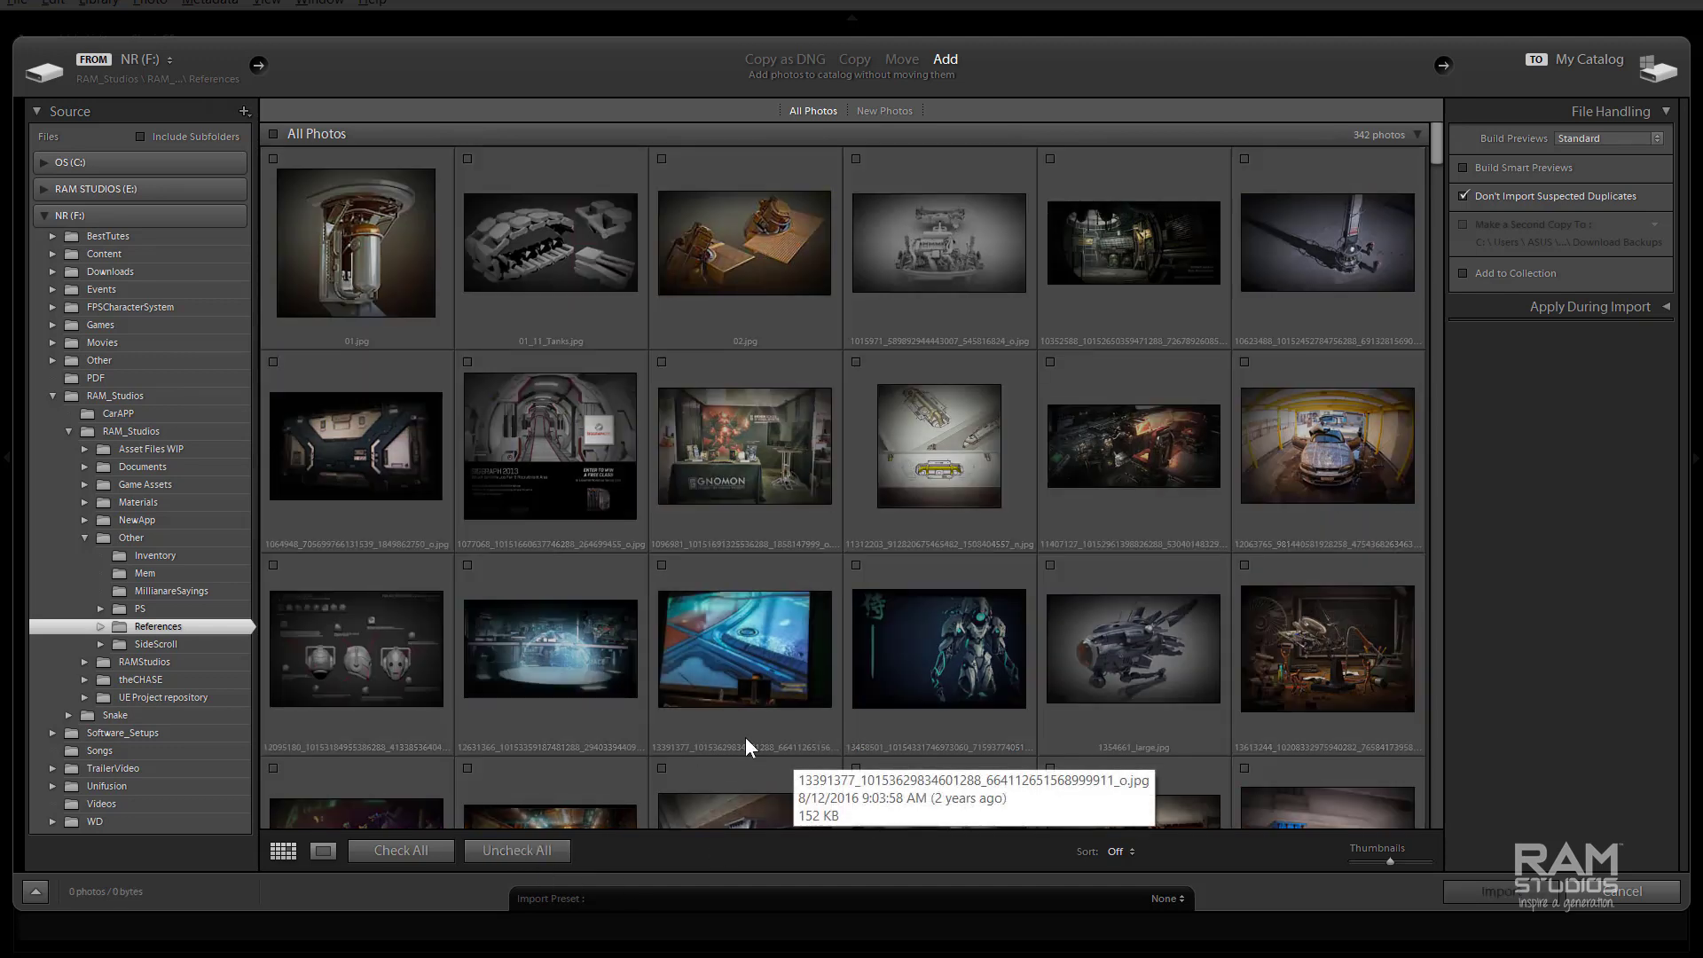
left_click(274, 158)
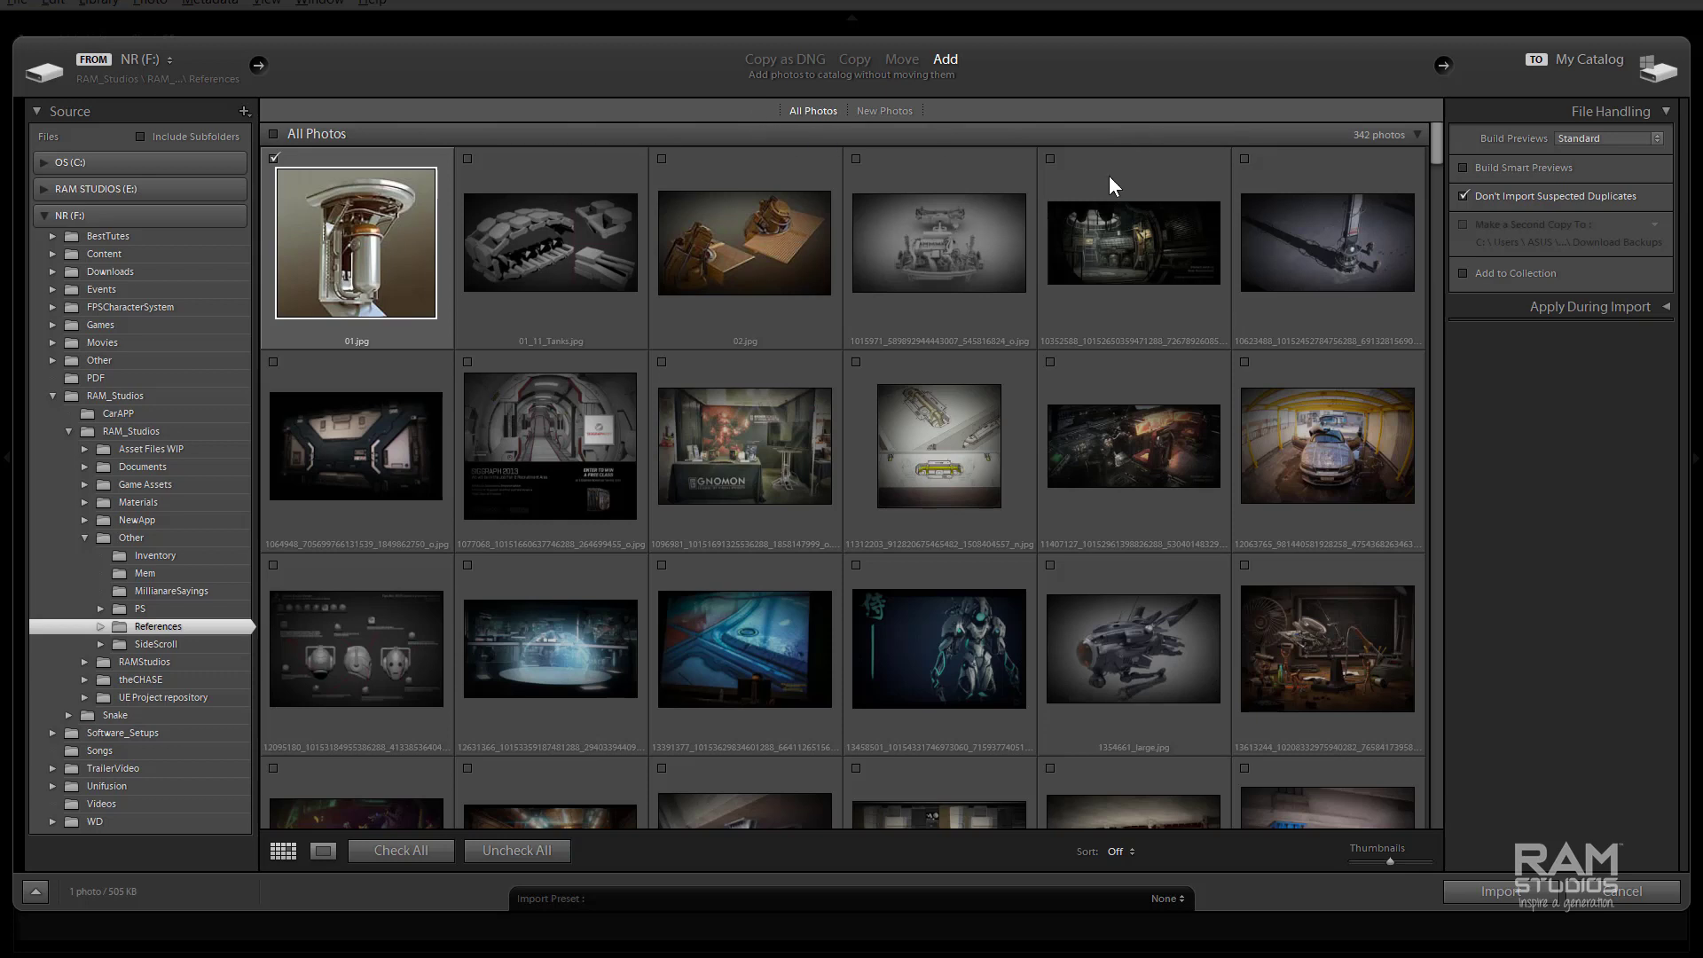
left_click(1492, 891)
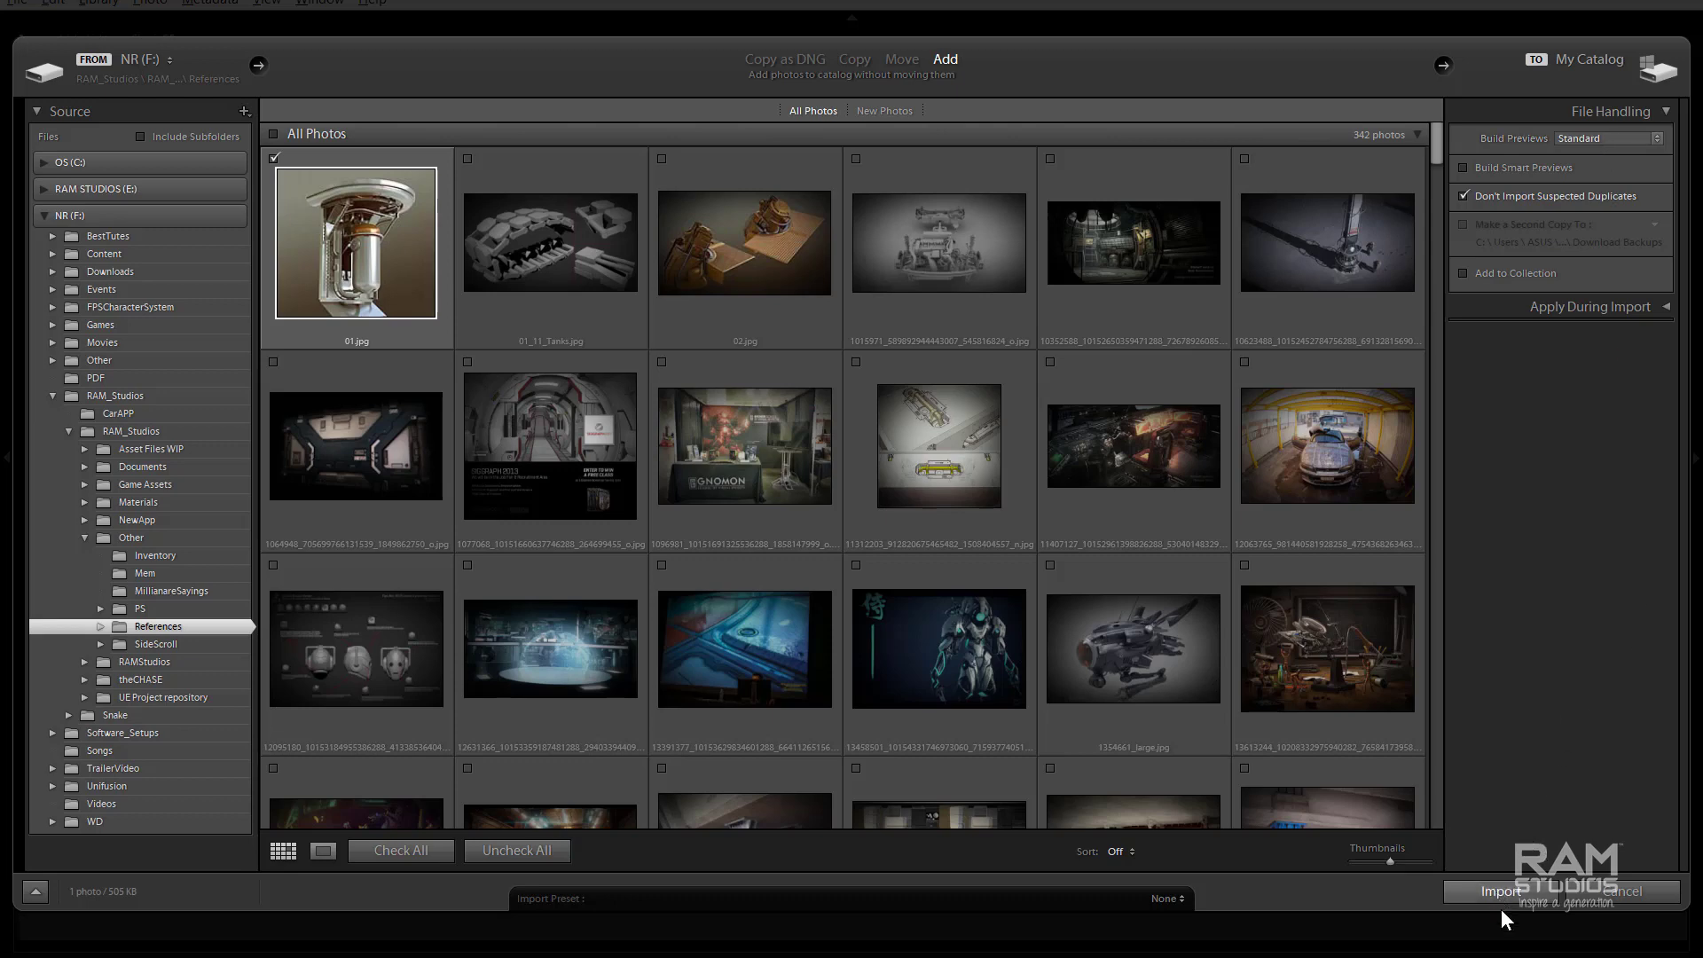
left_click(1482, 891)
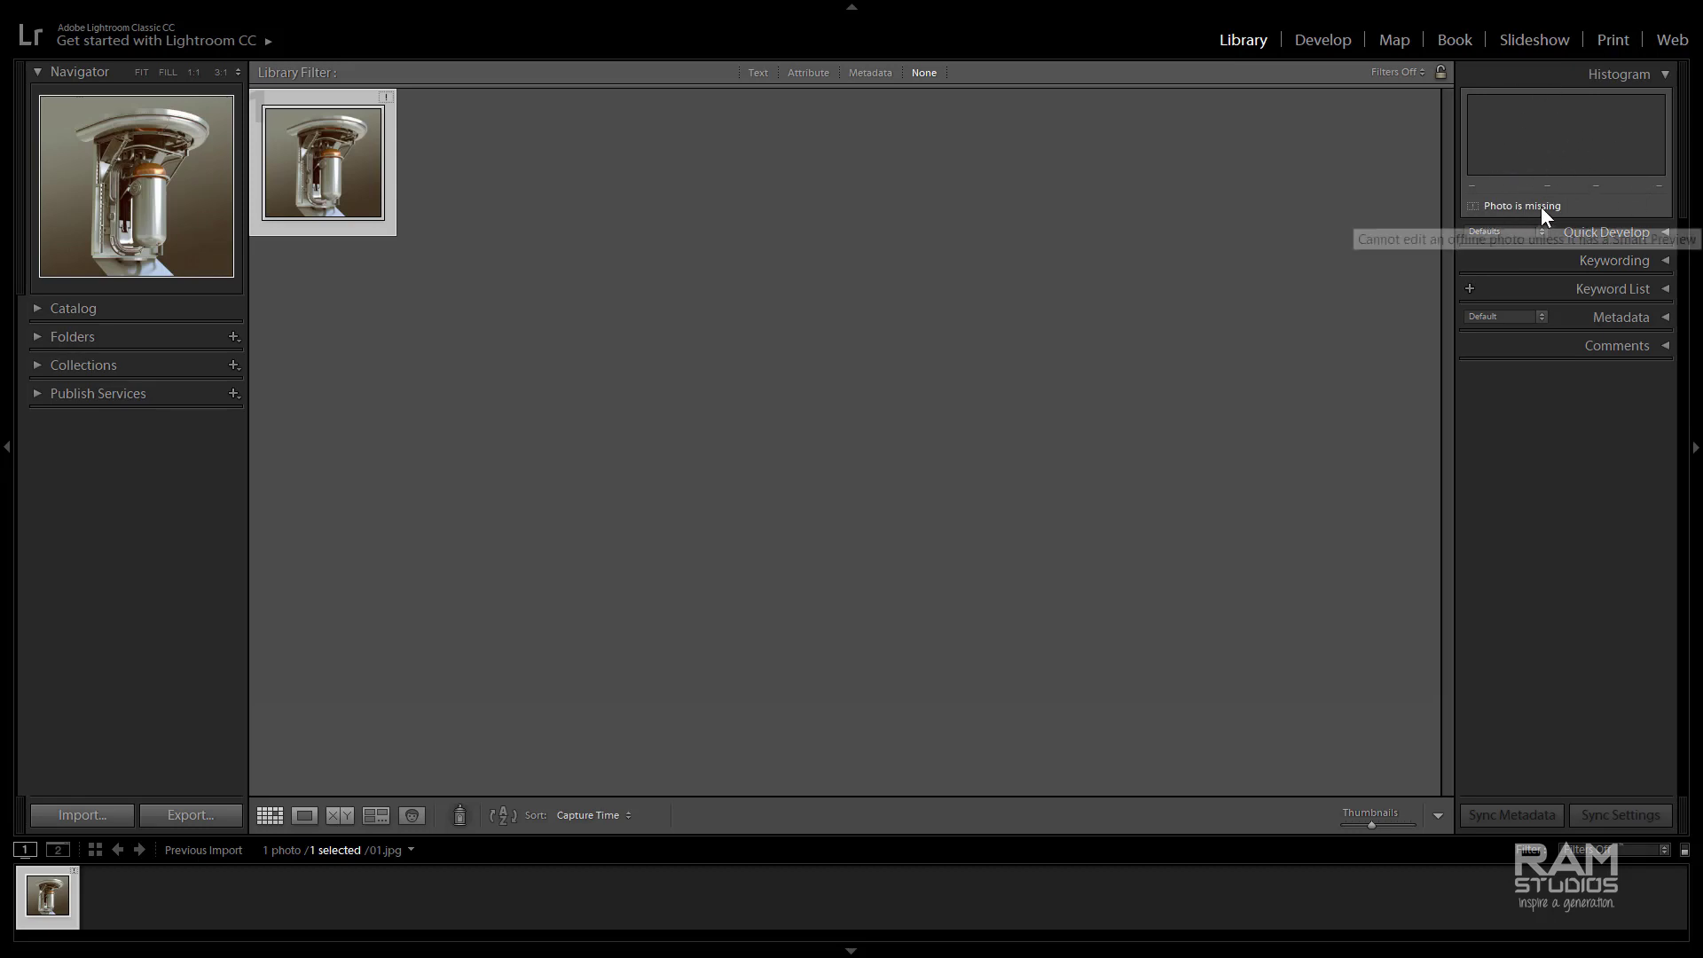
Open the imported photo 01.jpg in the enlarged Loupe view
left_click(453, 281)
left_click(323, 164)
left_click(450, 321)
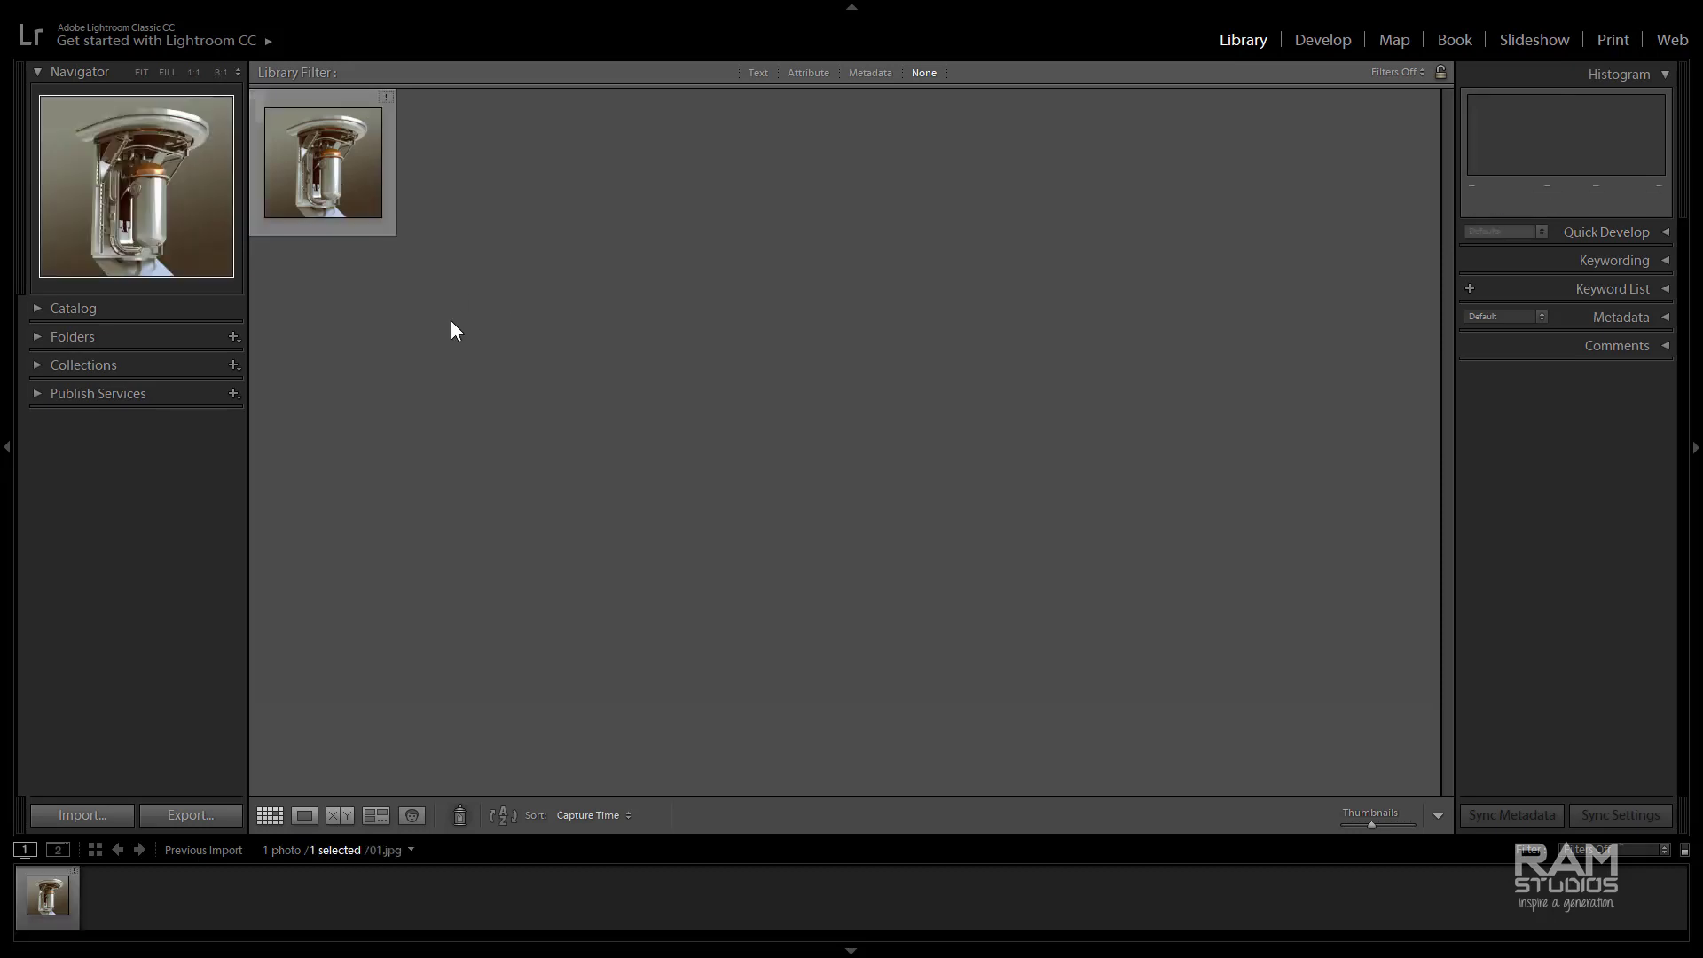
double_click(337, 180)
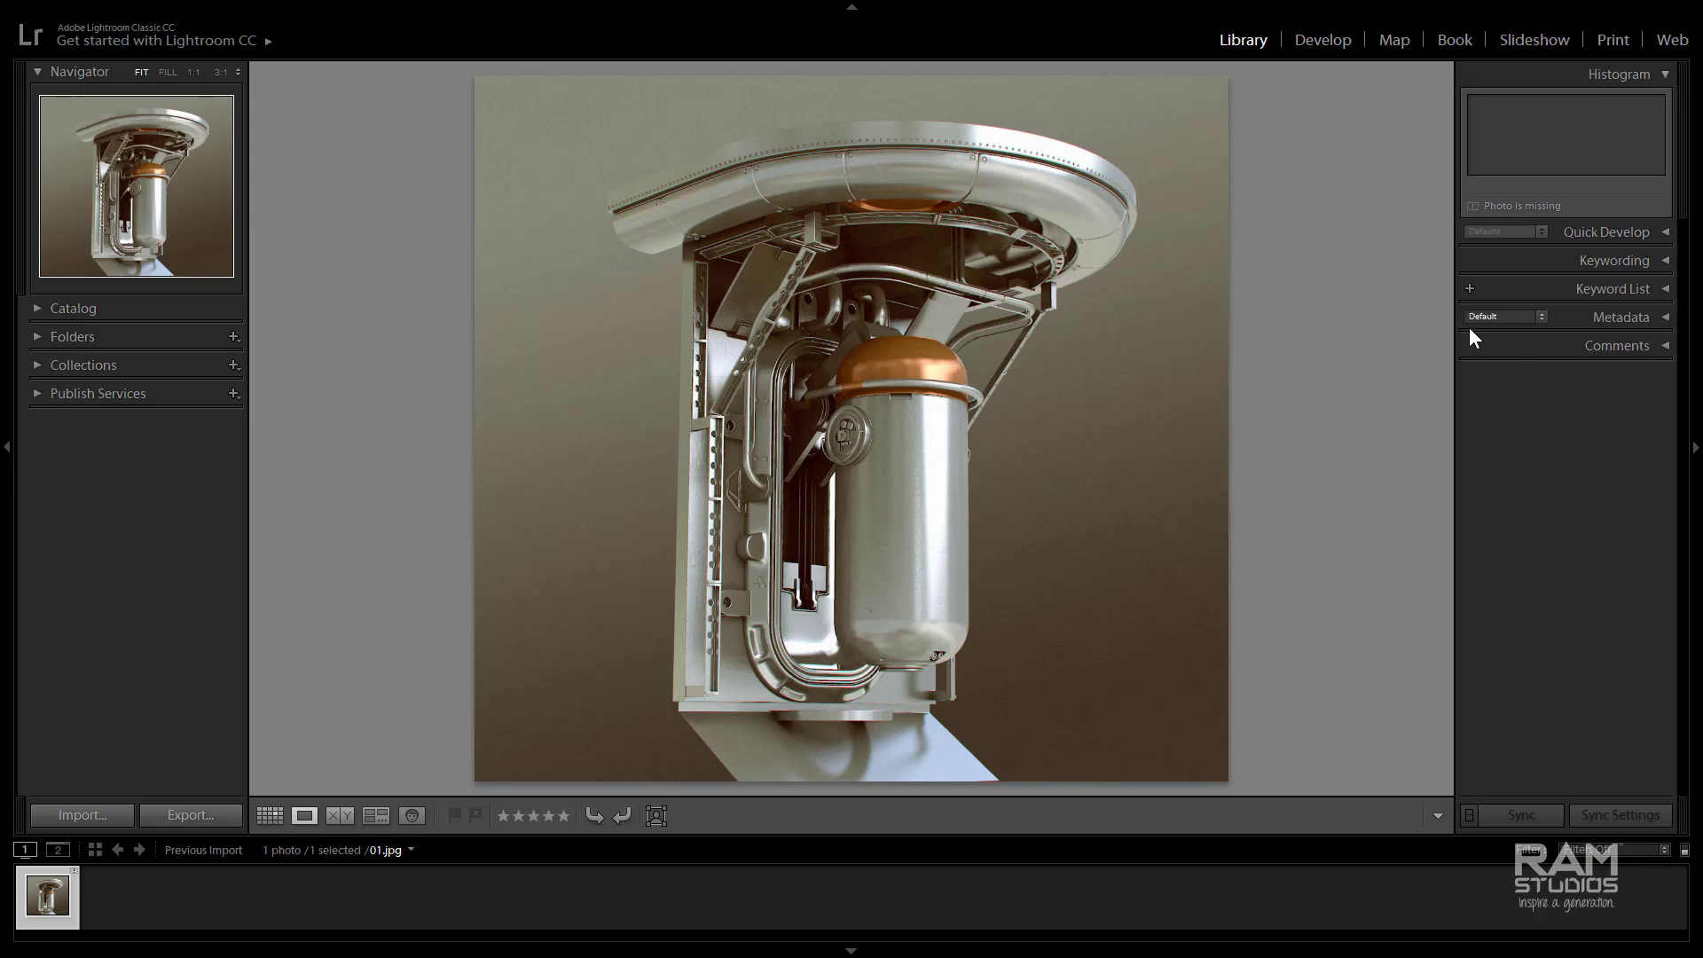
Examine the Quick Develop, Keywording and Metadata sections for the photo, collapsing them again when done
left_click(1661, 233)
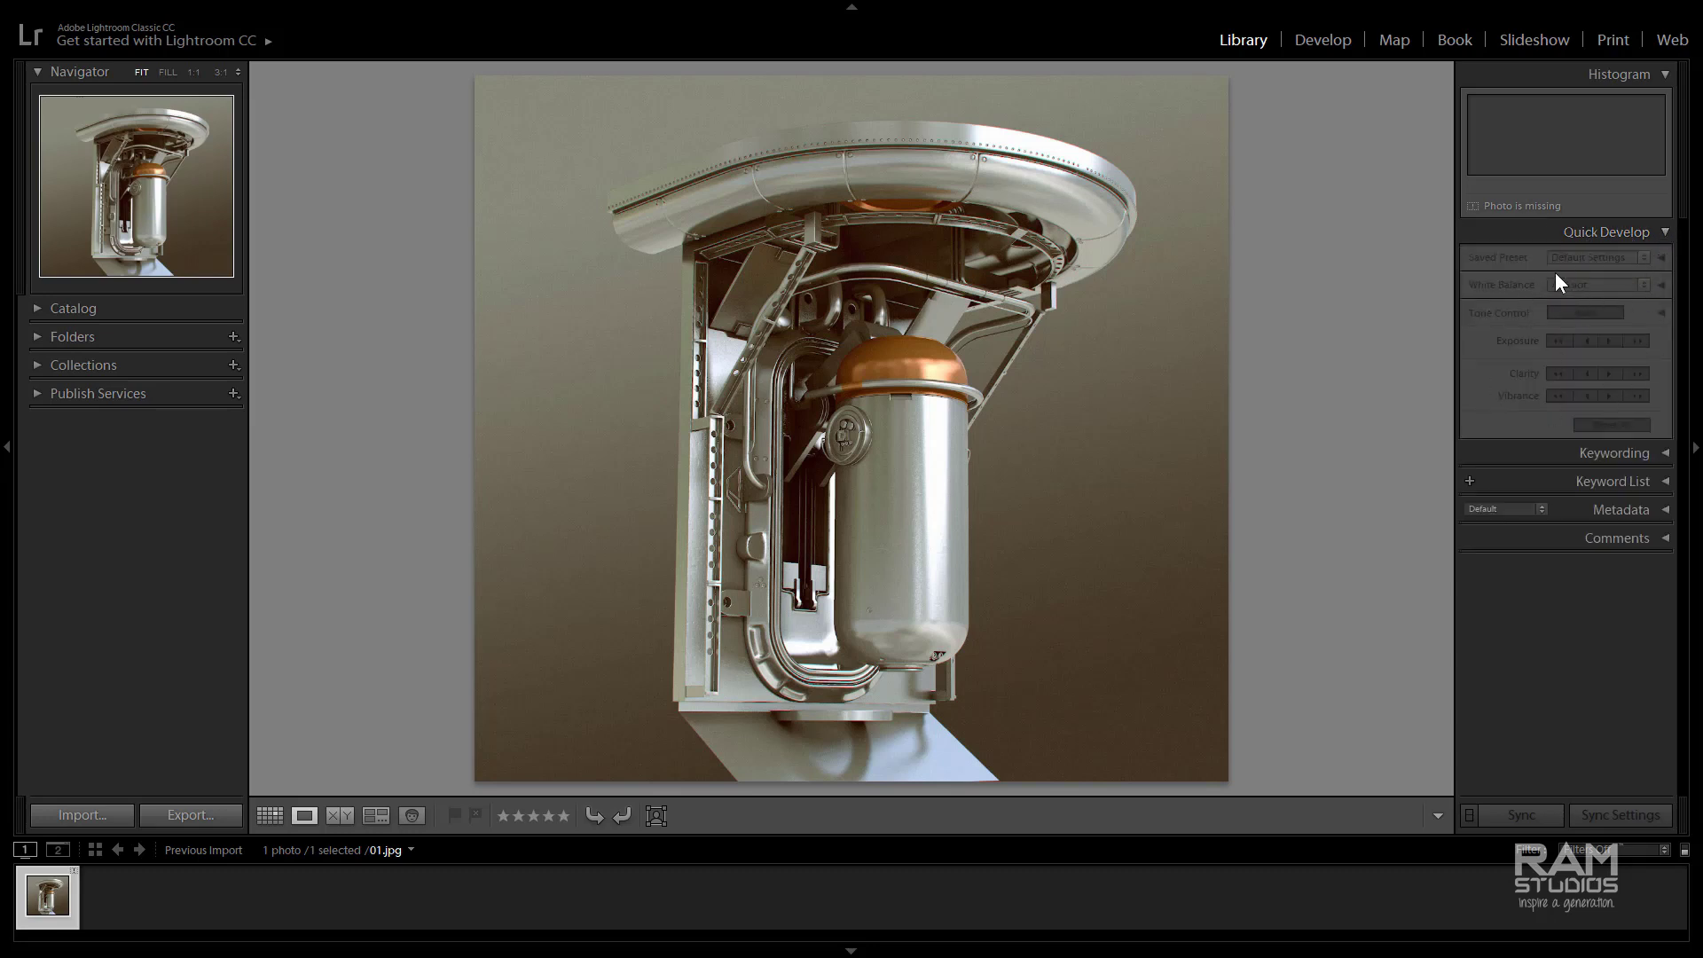
left_click(1664, 454)
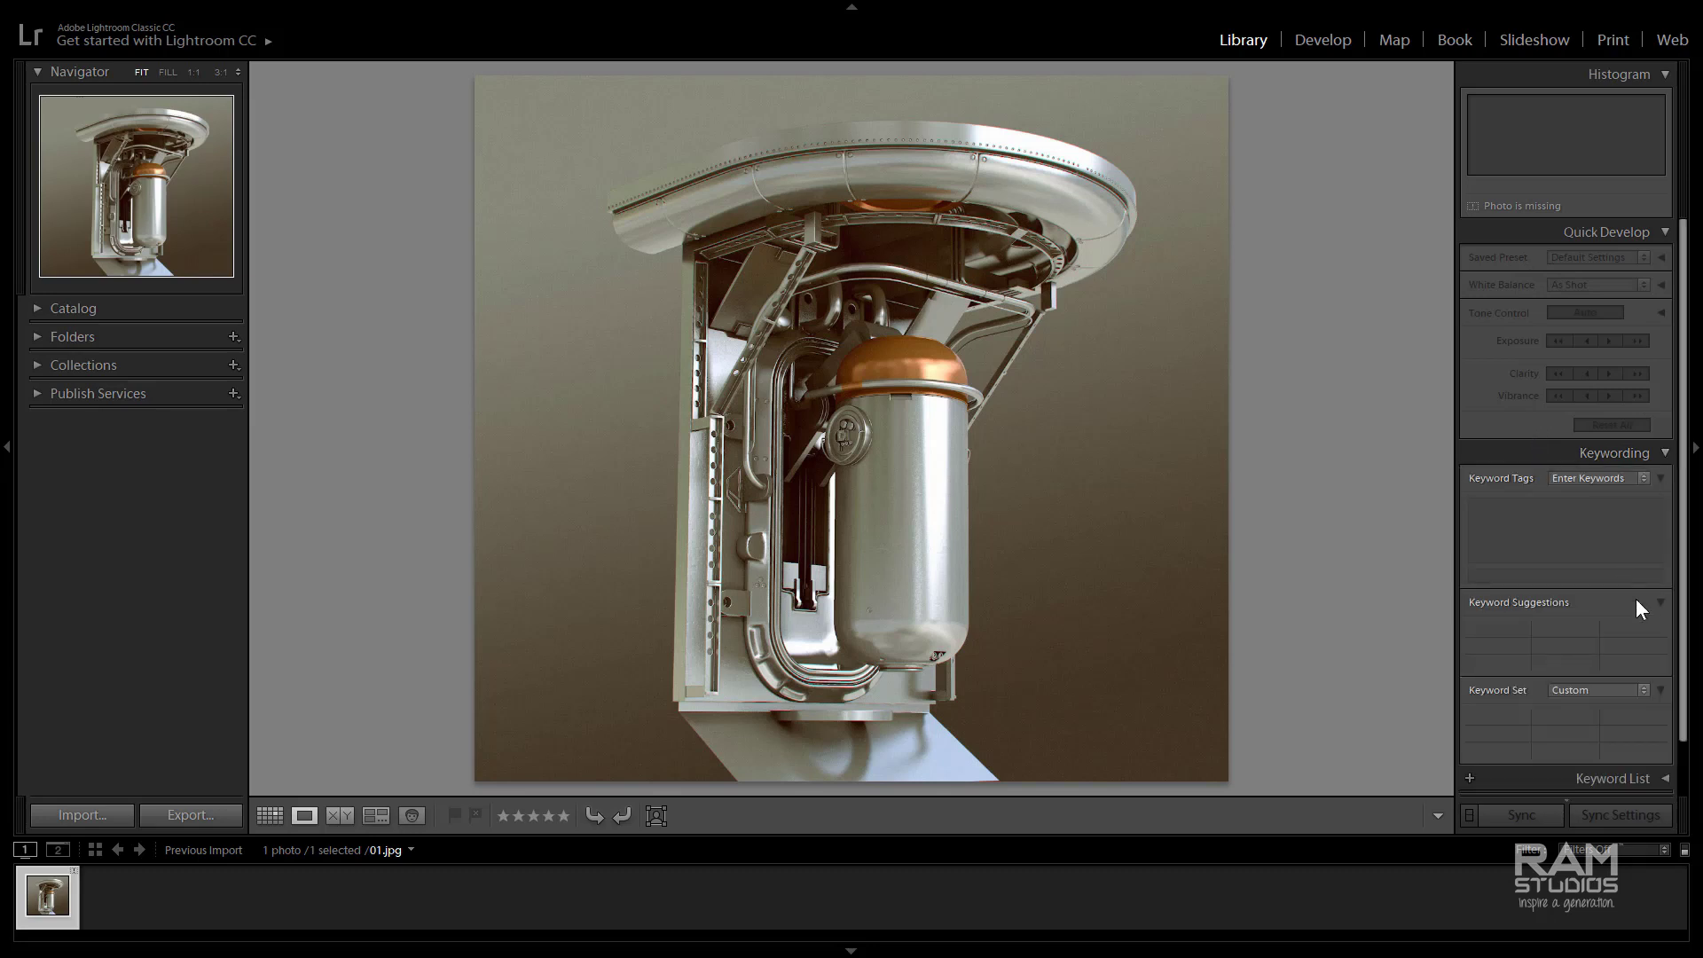
left_click(1665, 454)
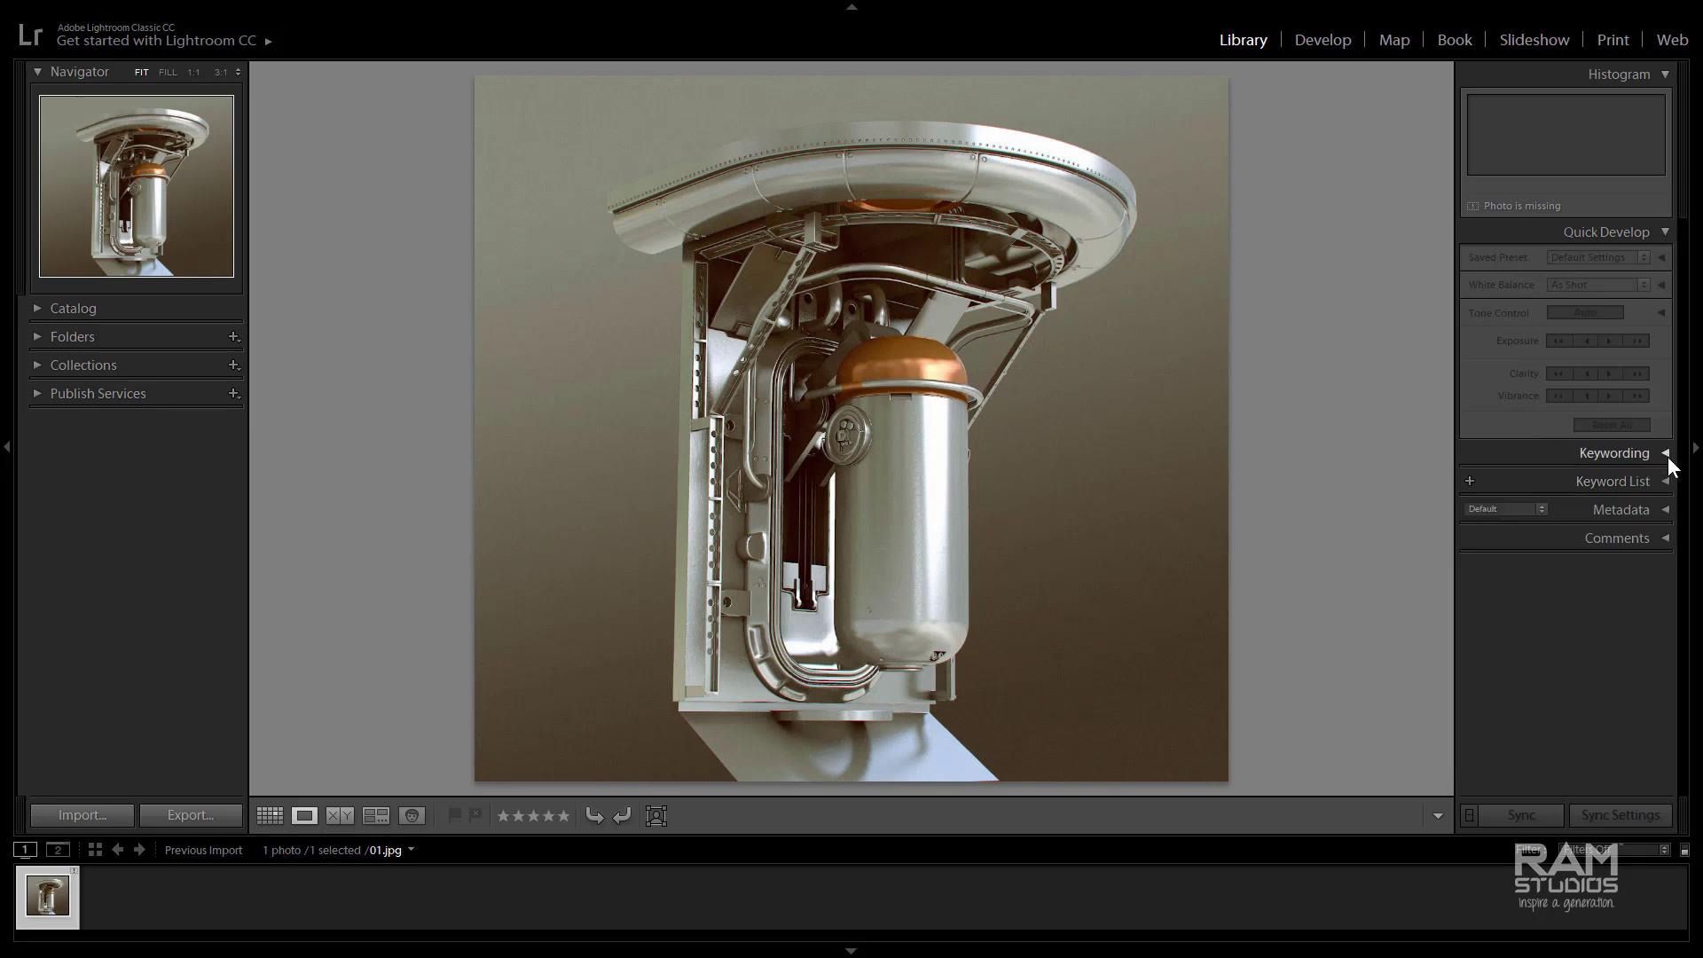
left_click(1665, 509)
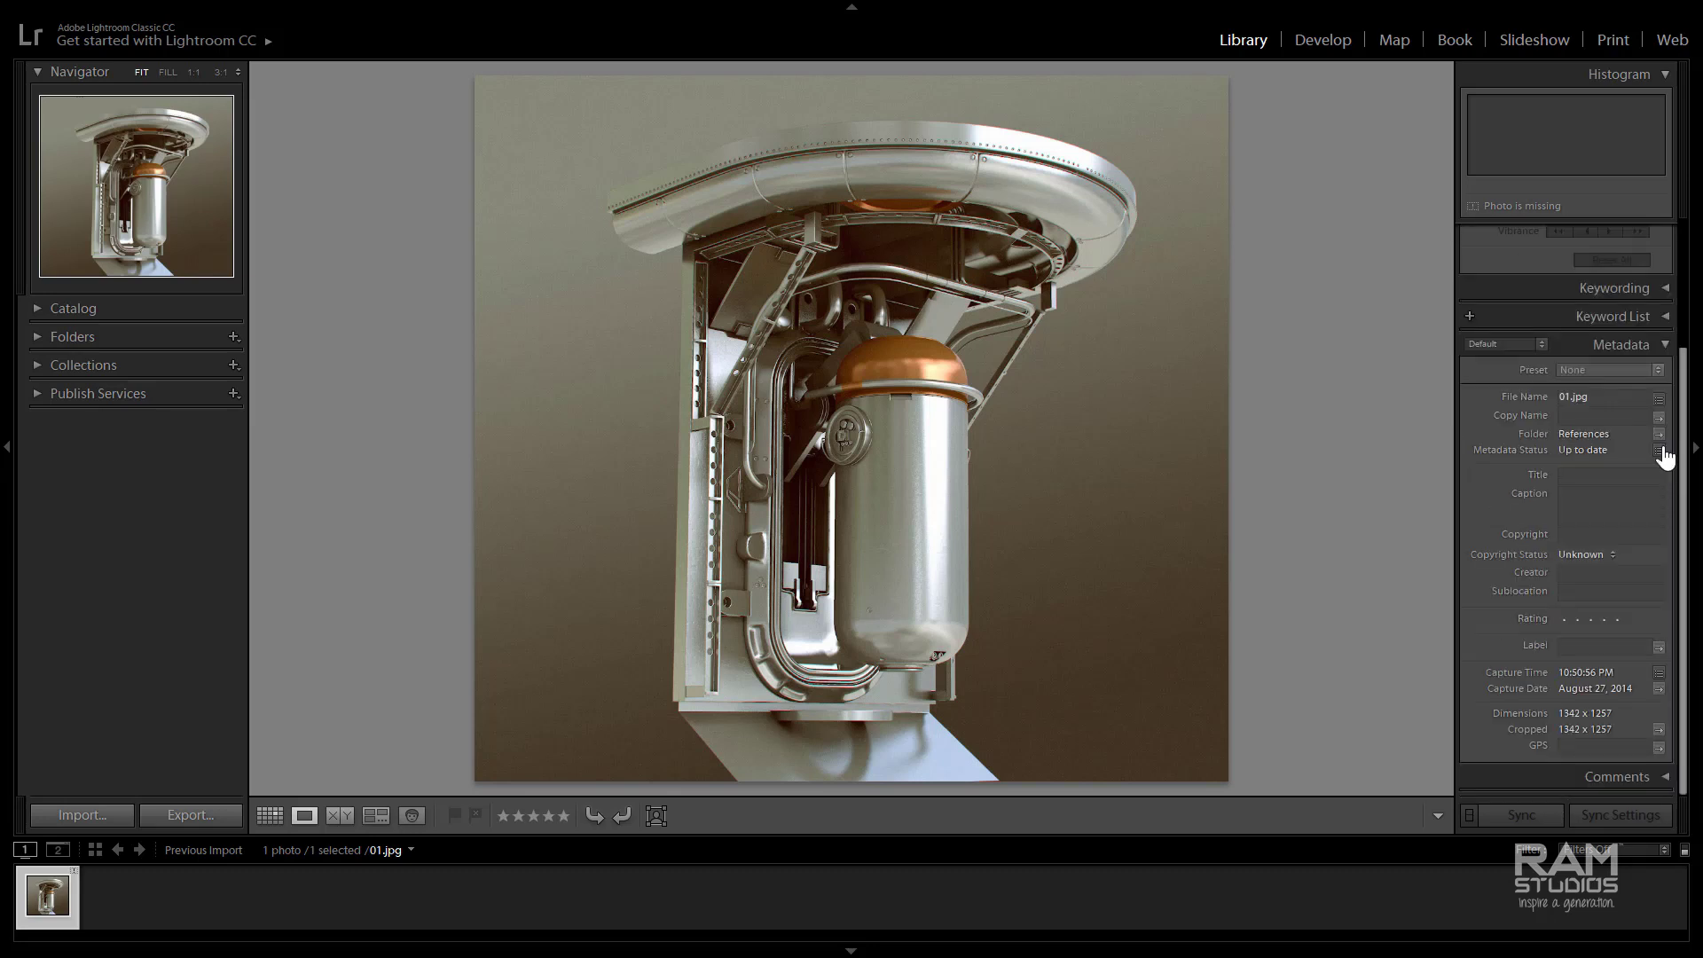
left_click(1665, 345)
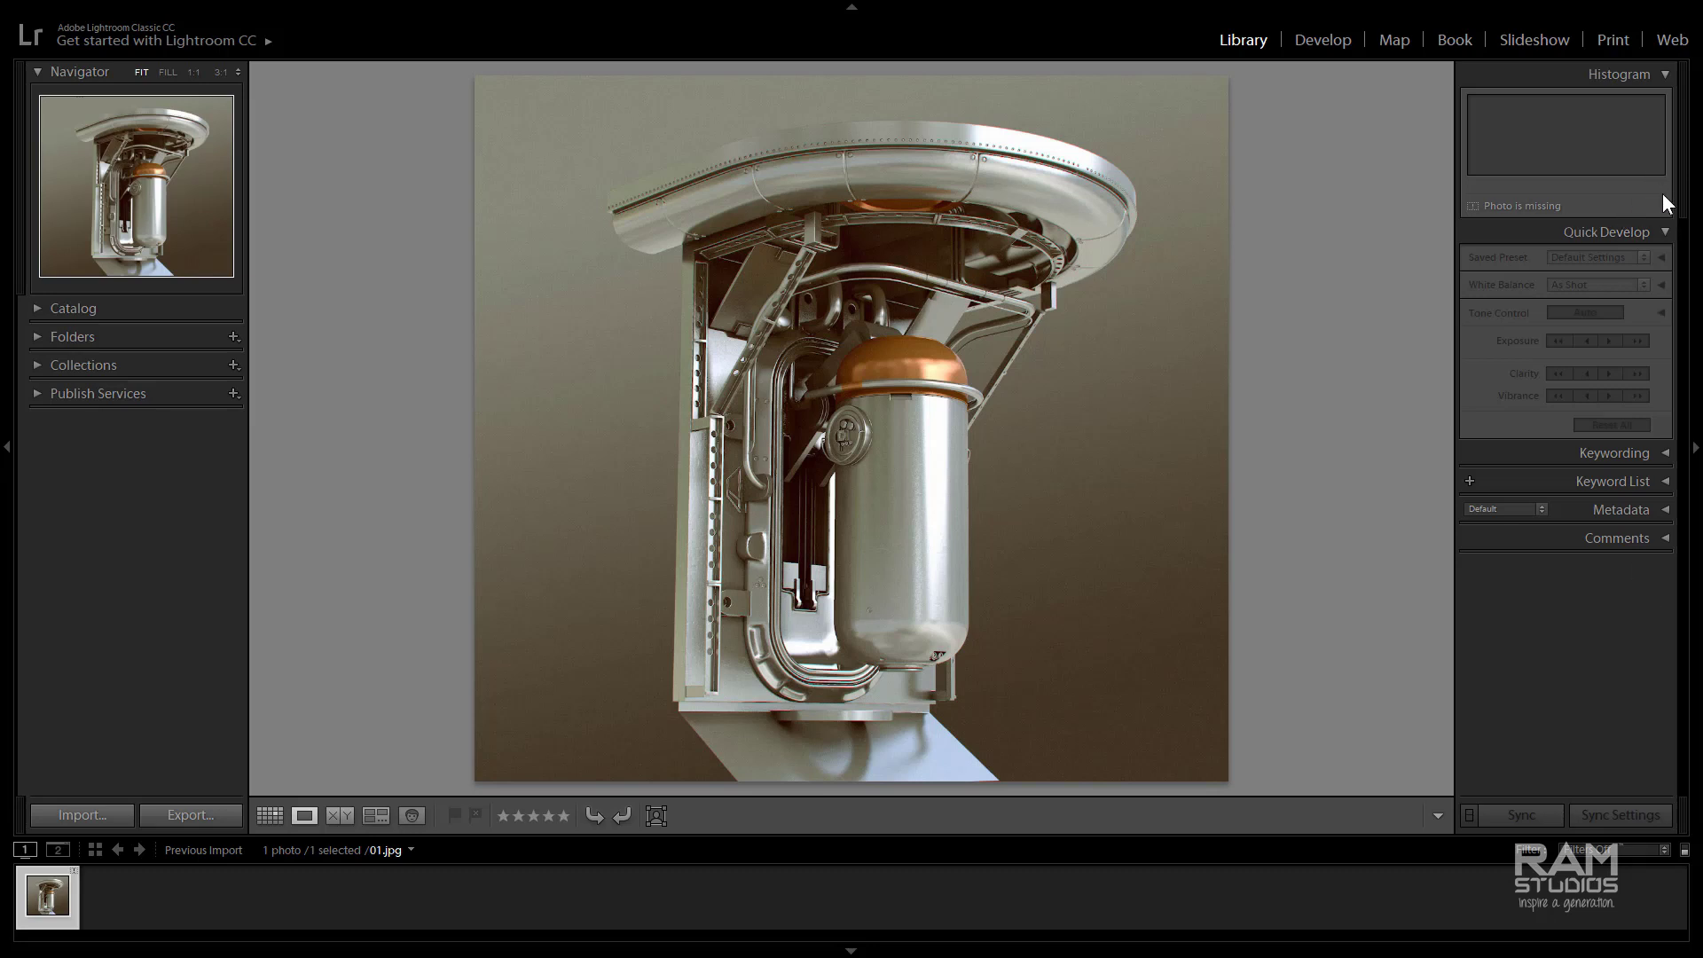
left_click(1664, 231)
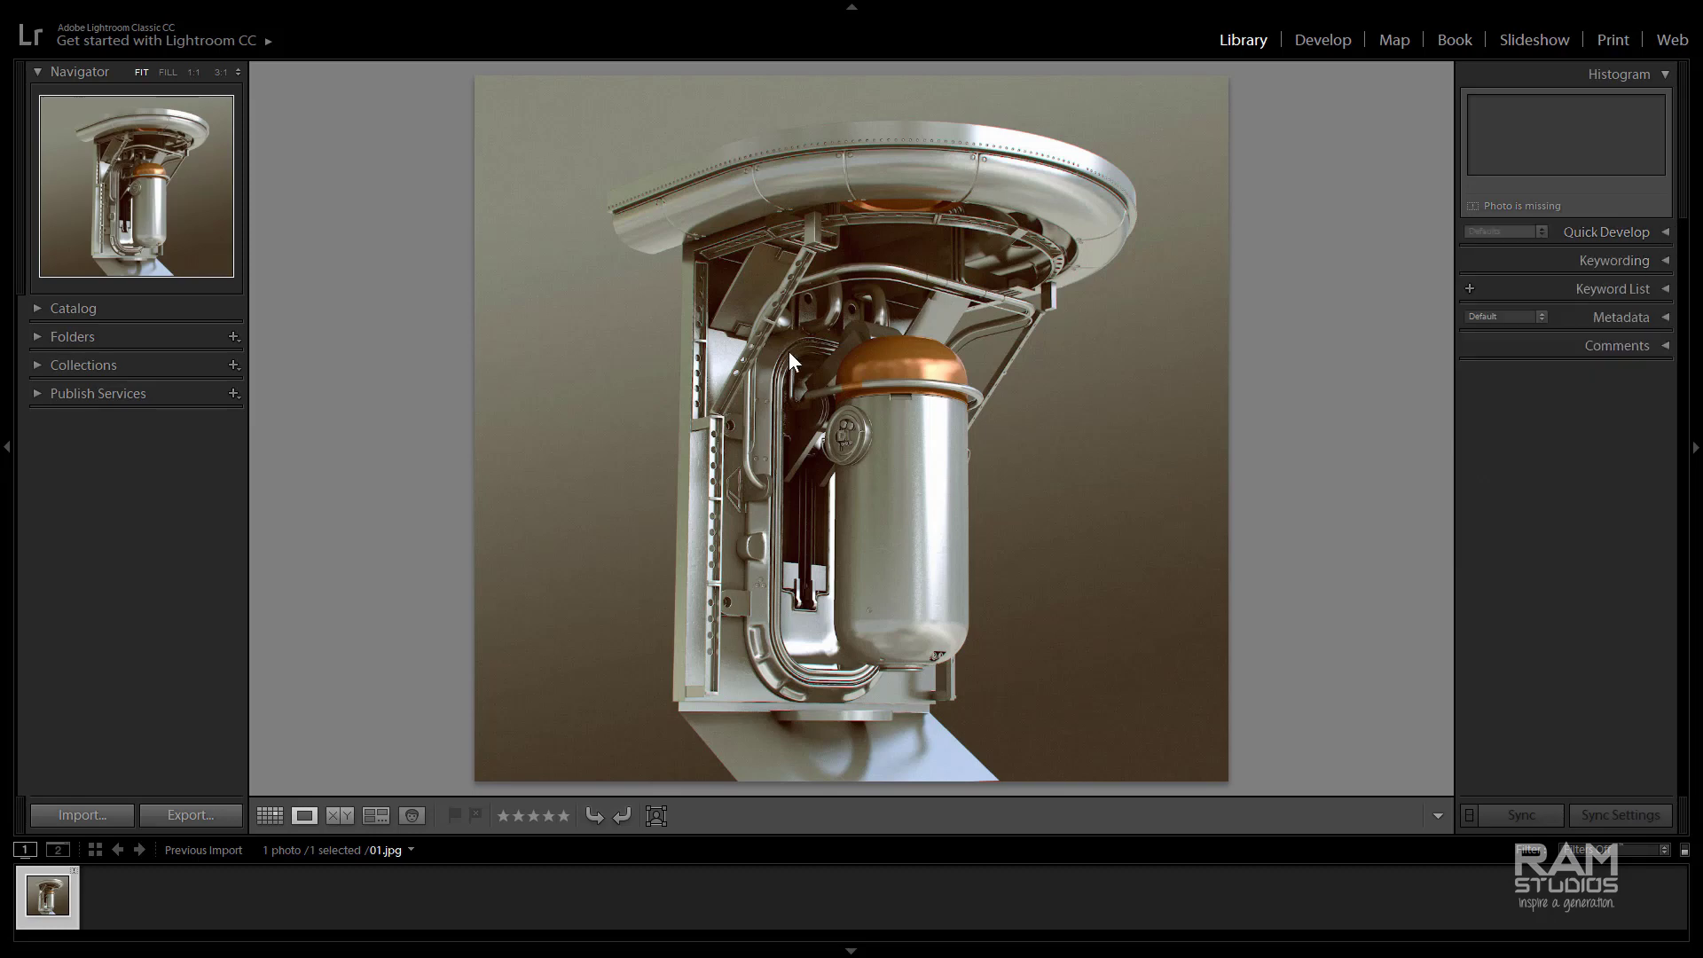
Return to the grid view with no photo selected, cancelling the reopened import without adding photos
key("g")
left_click(666, 439)
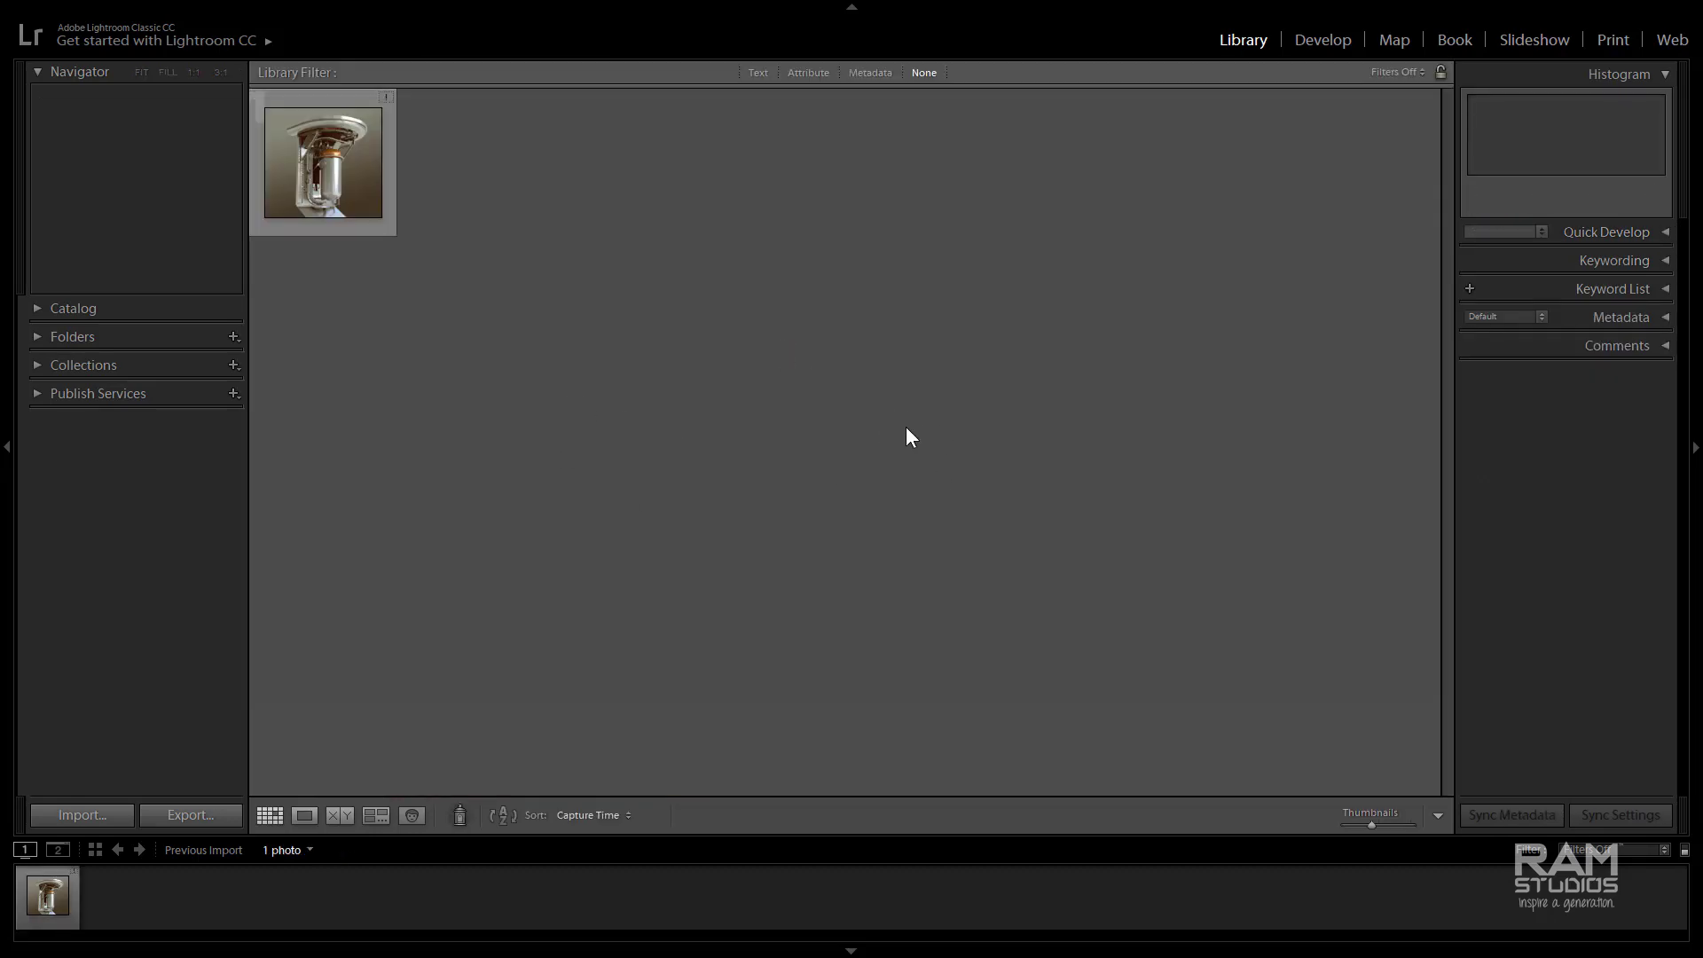
key("ctrl+shift+i")
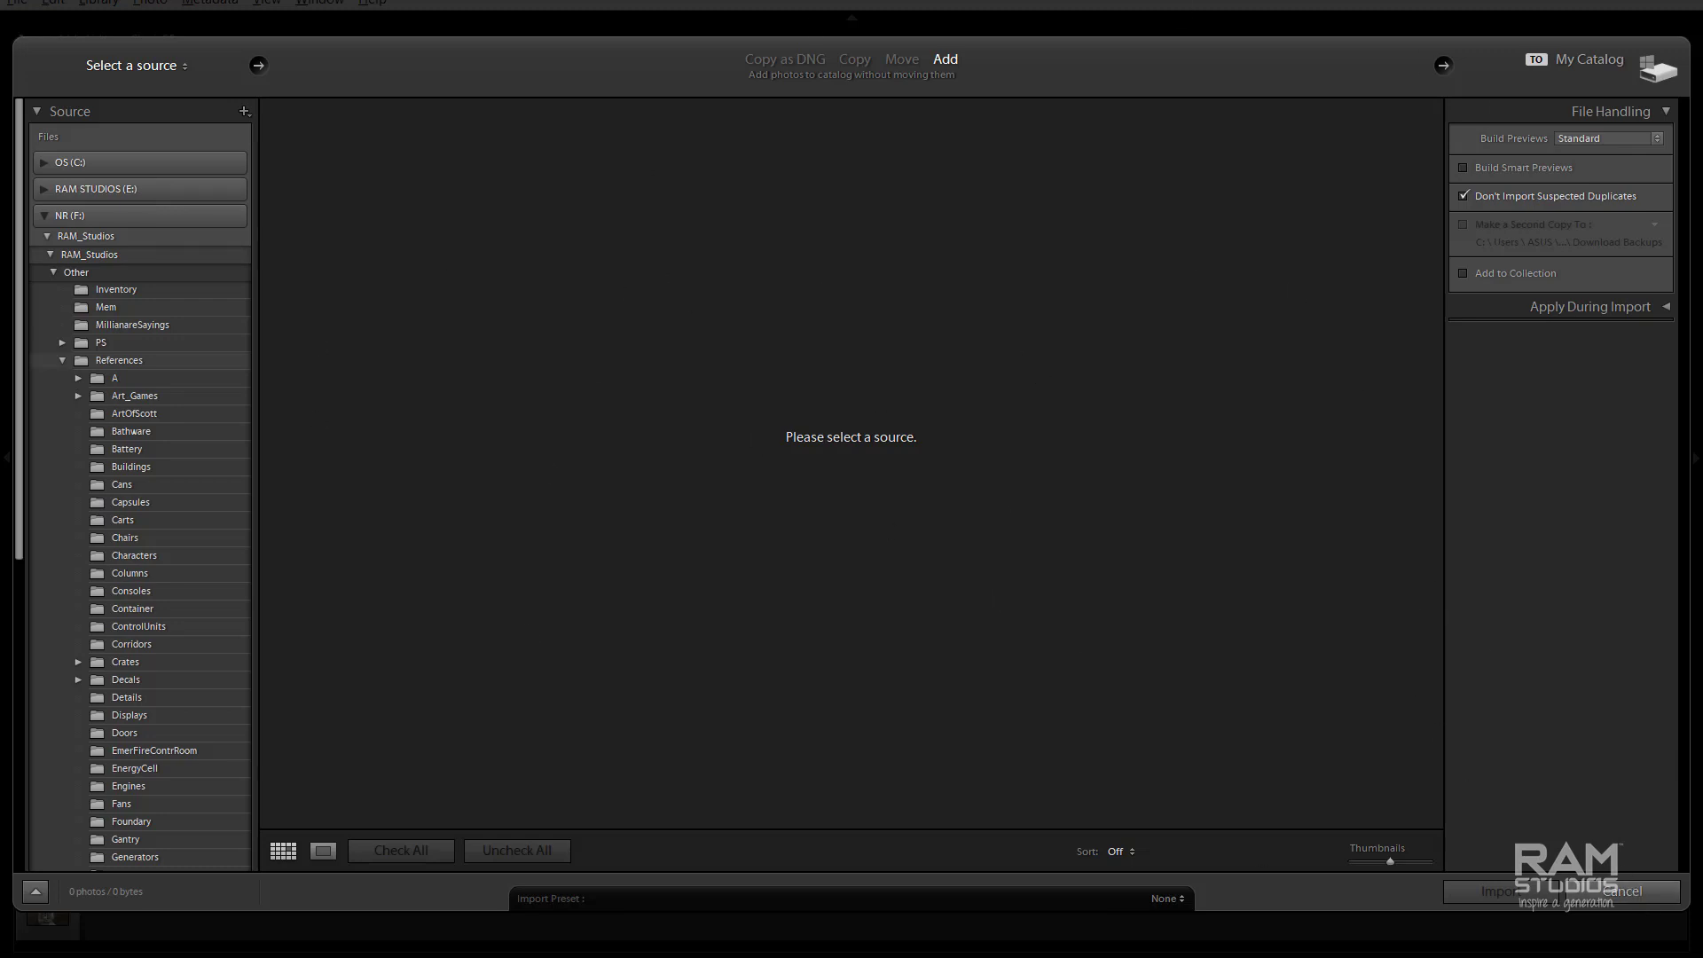
left_click(1621, 887)
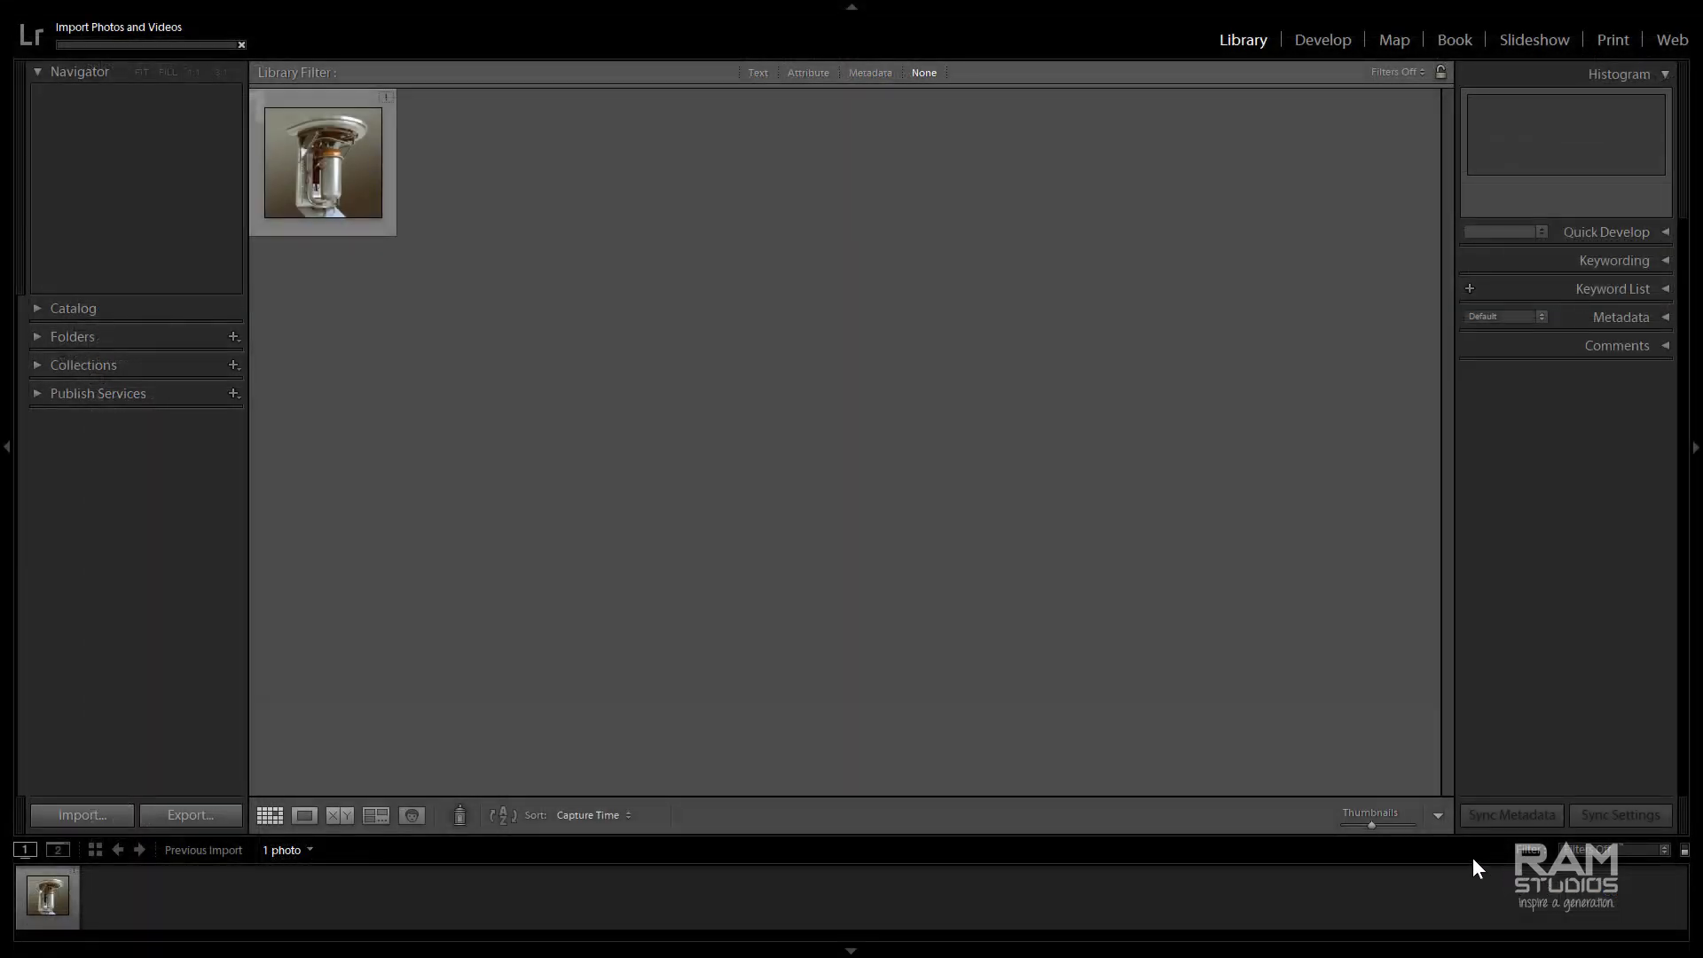
Select 01.jpg in the grid and set its Quick Develop white balance to Auto
left_click(343, 183)
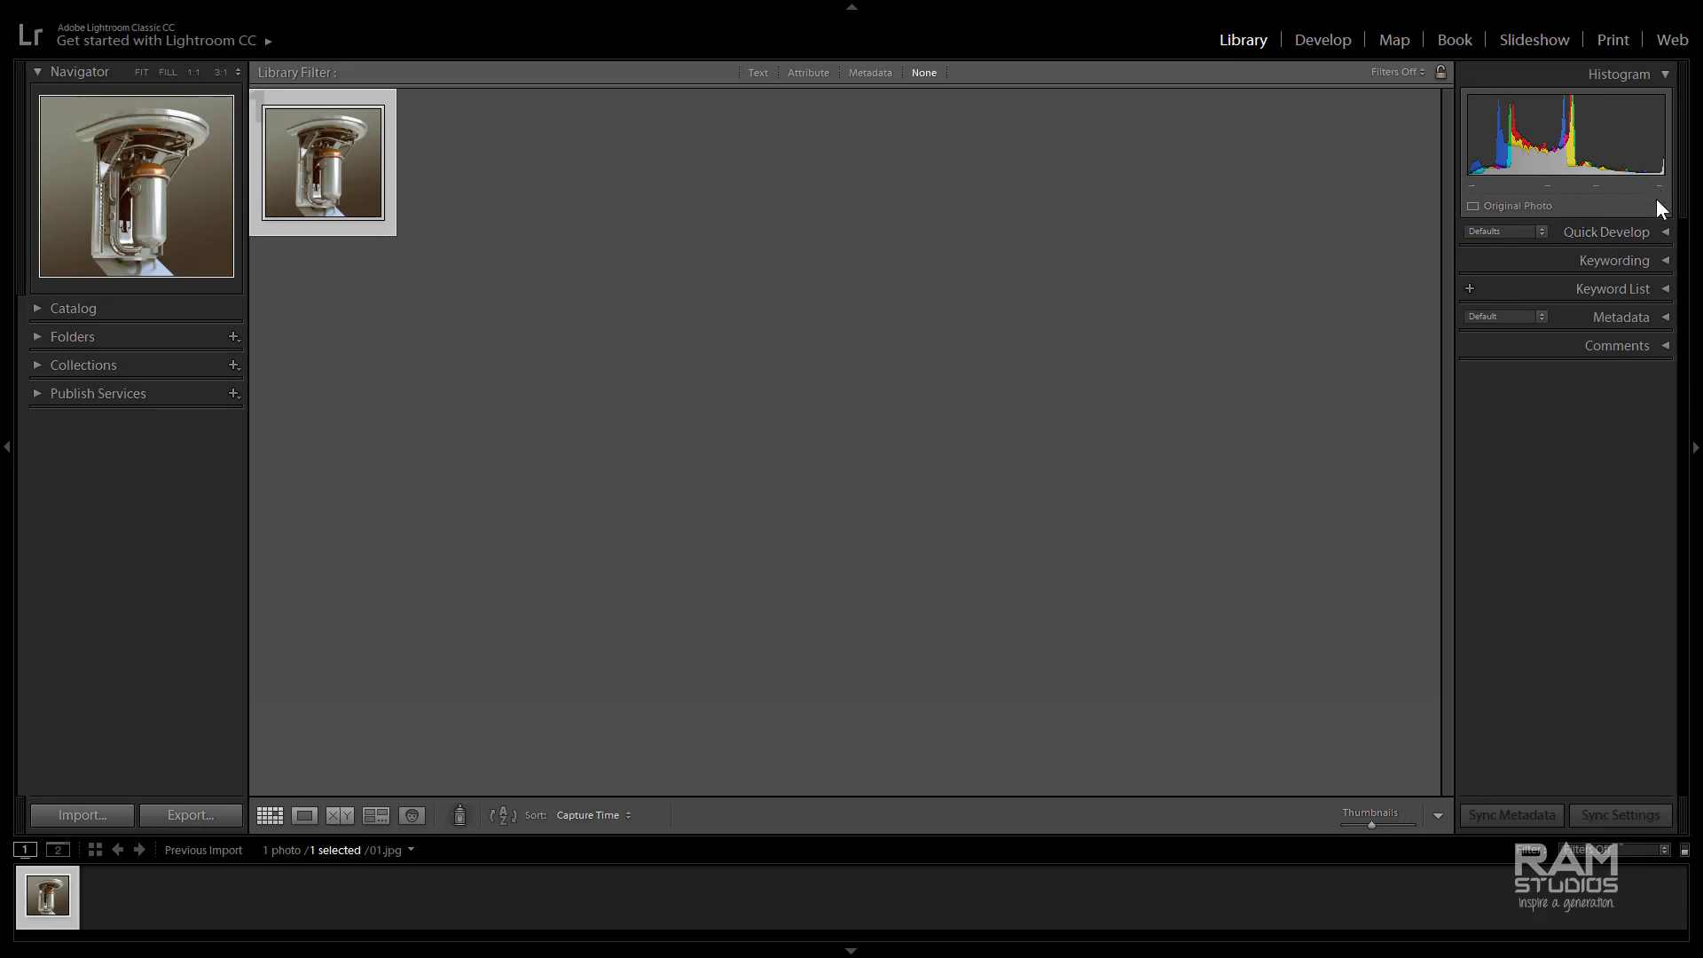
left_click(1668, 232)
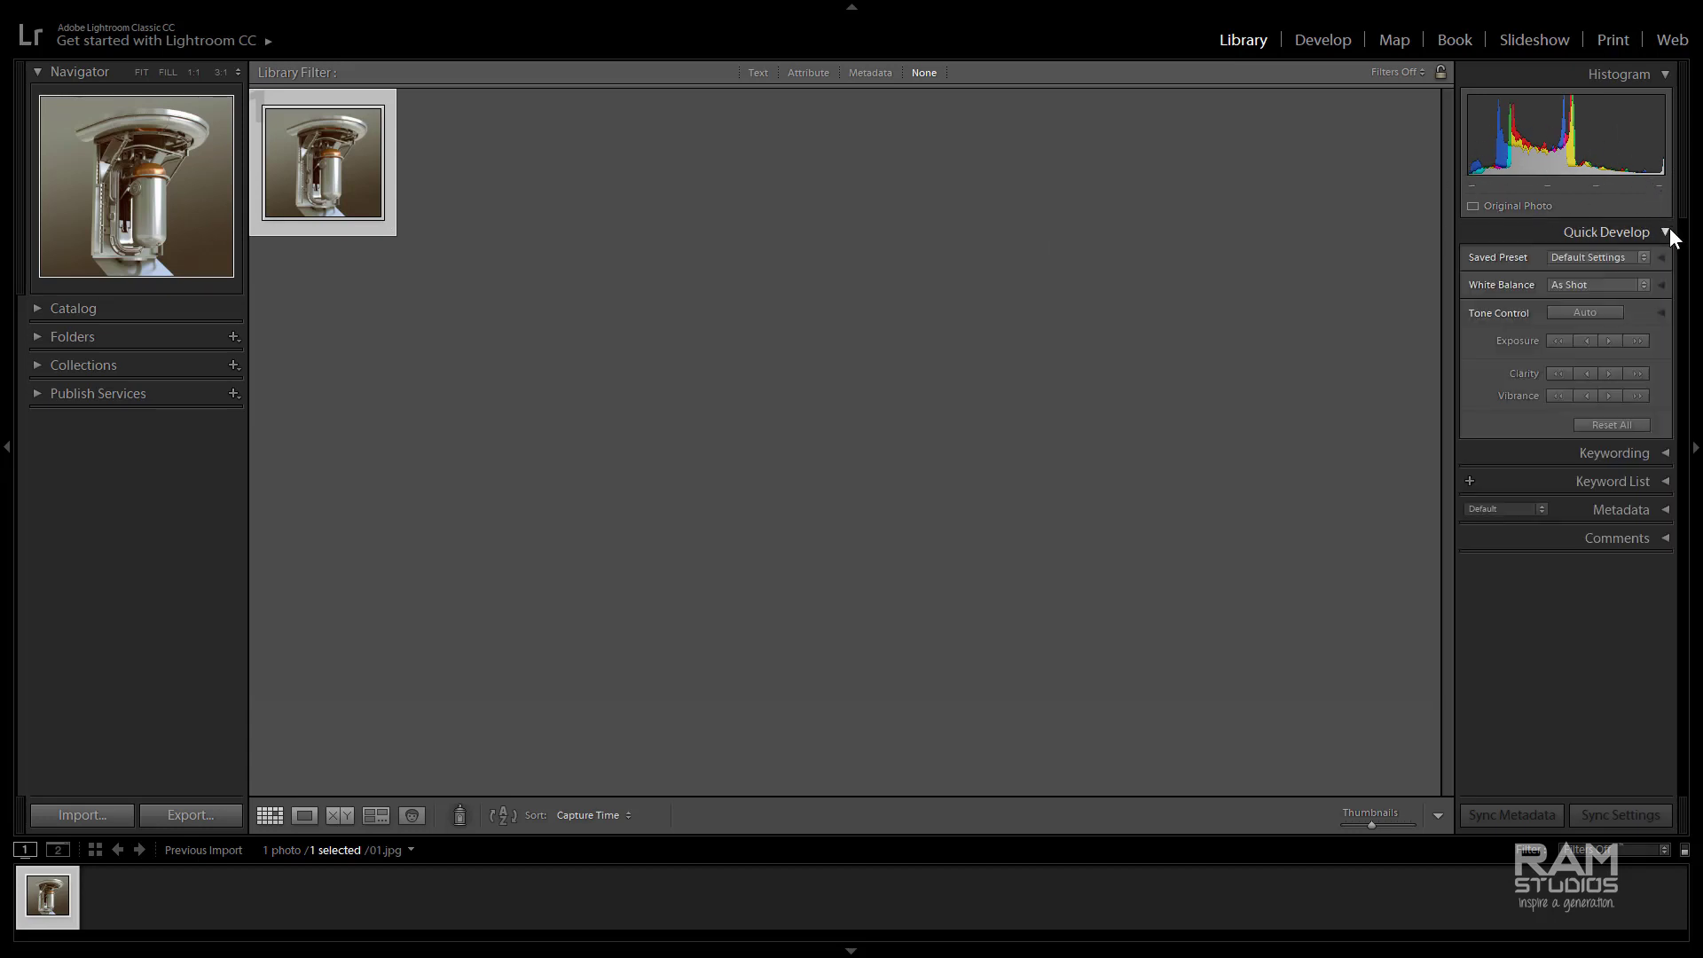
left_click(1641, 286)
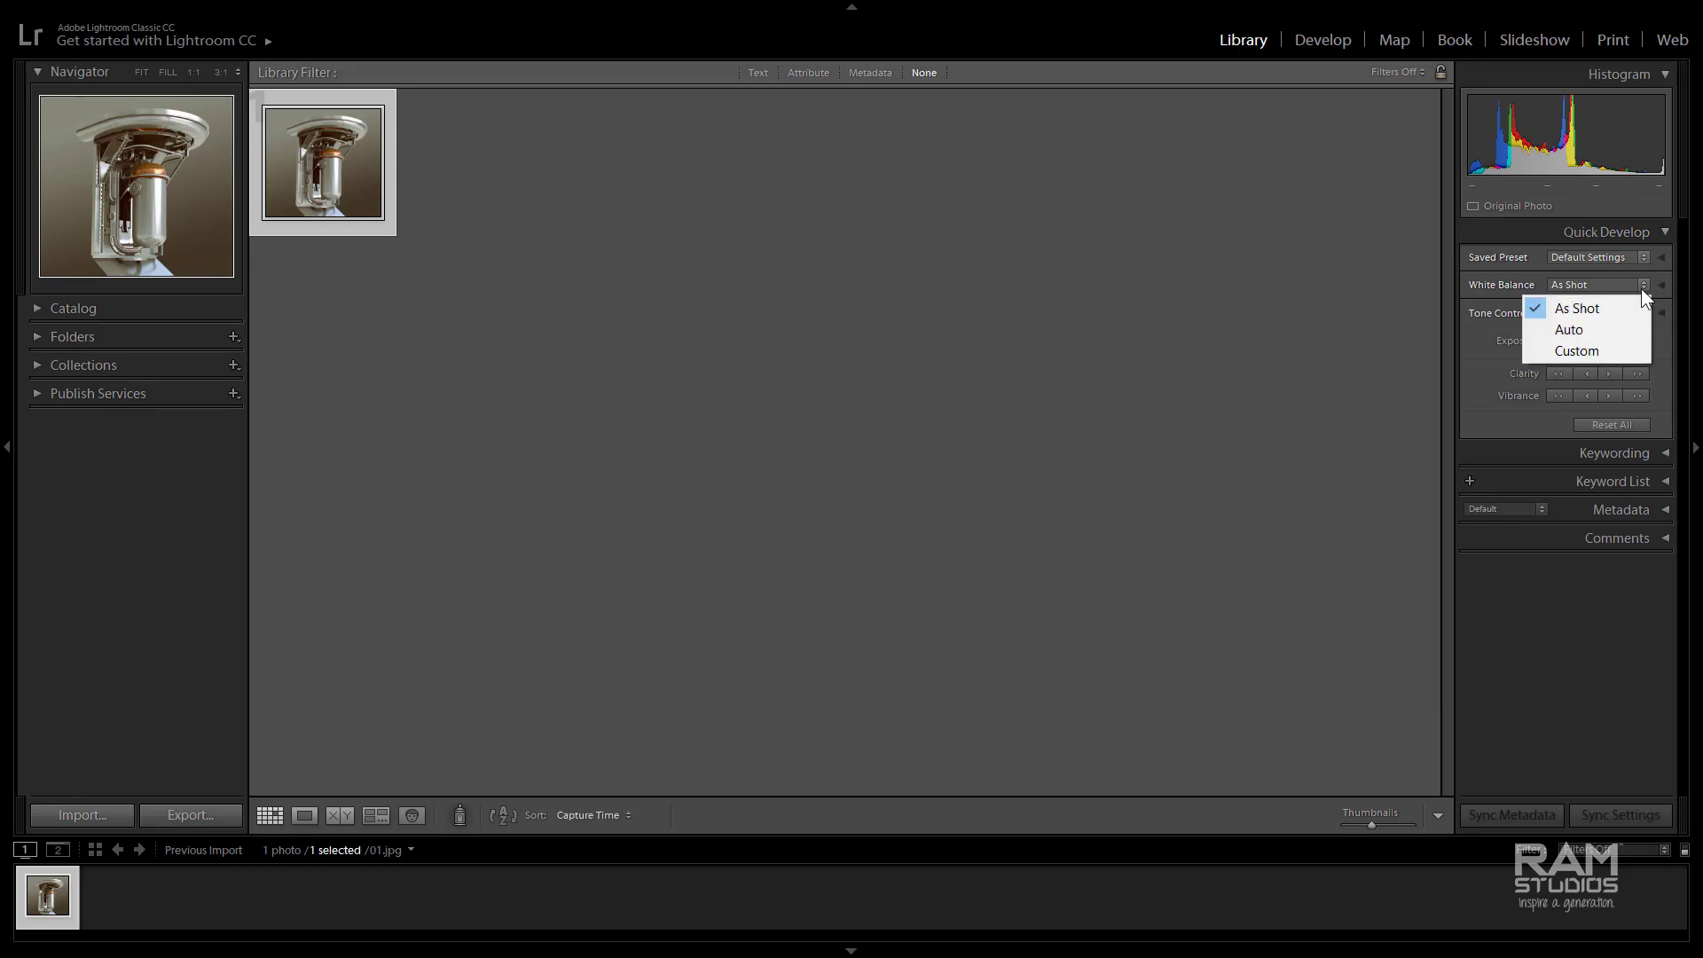
left_click(1562, 334)
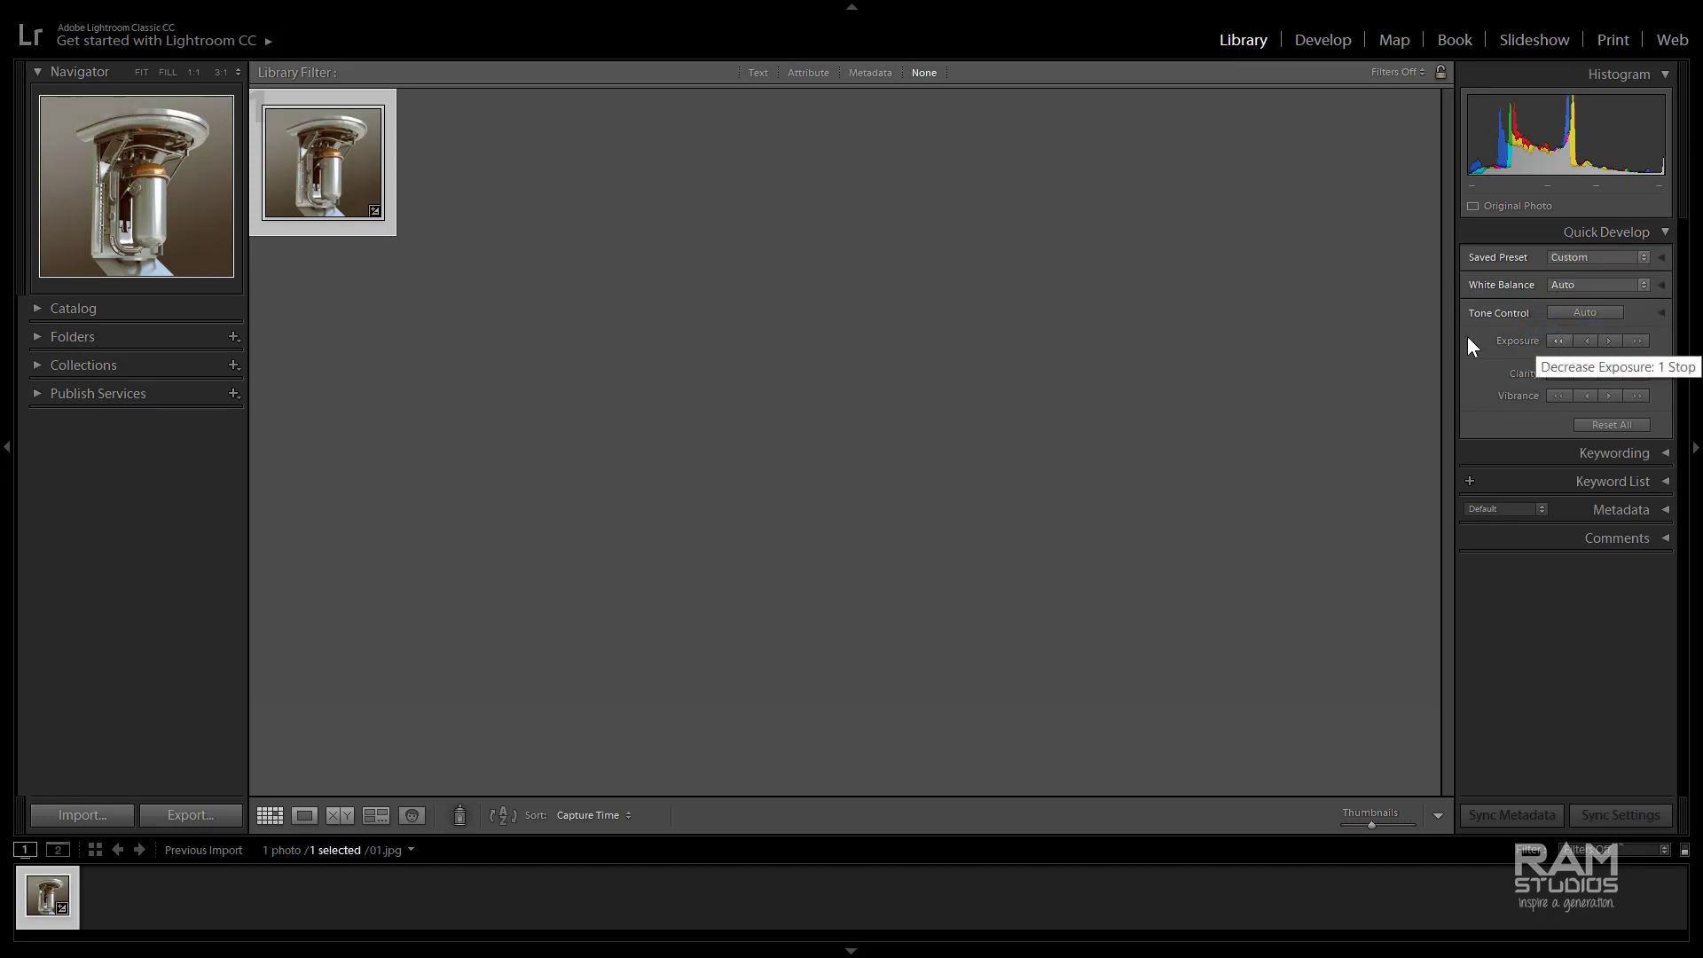
Open 01.jpg in the Loupe view and try its white balance as As Shot and Auto, ending on Custom
double_click(290, 174)
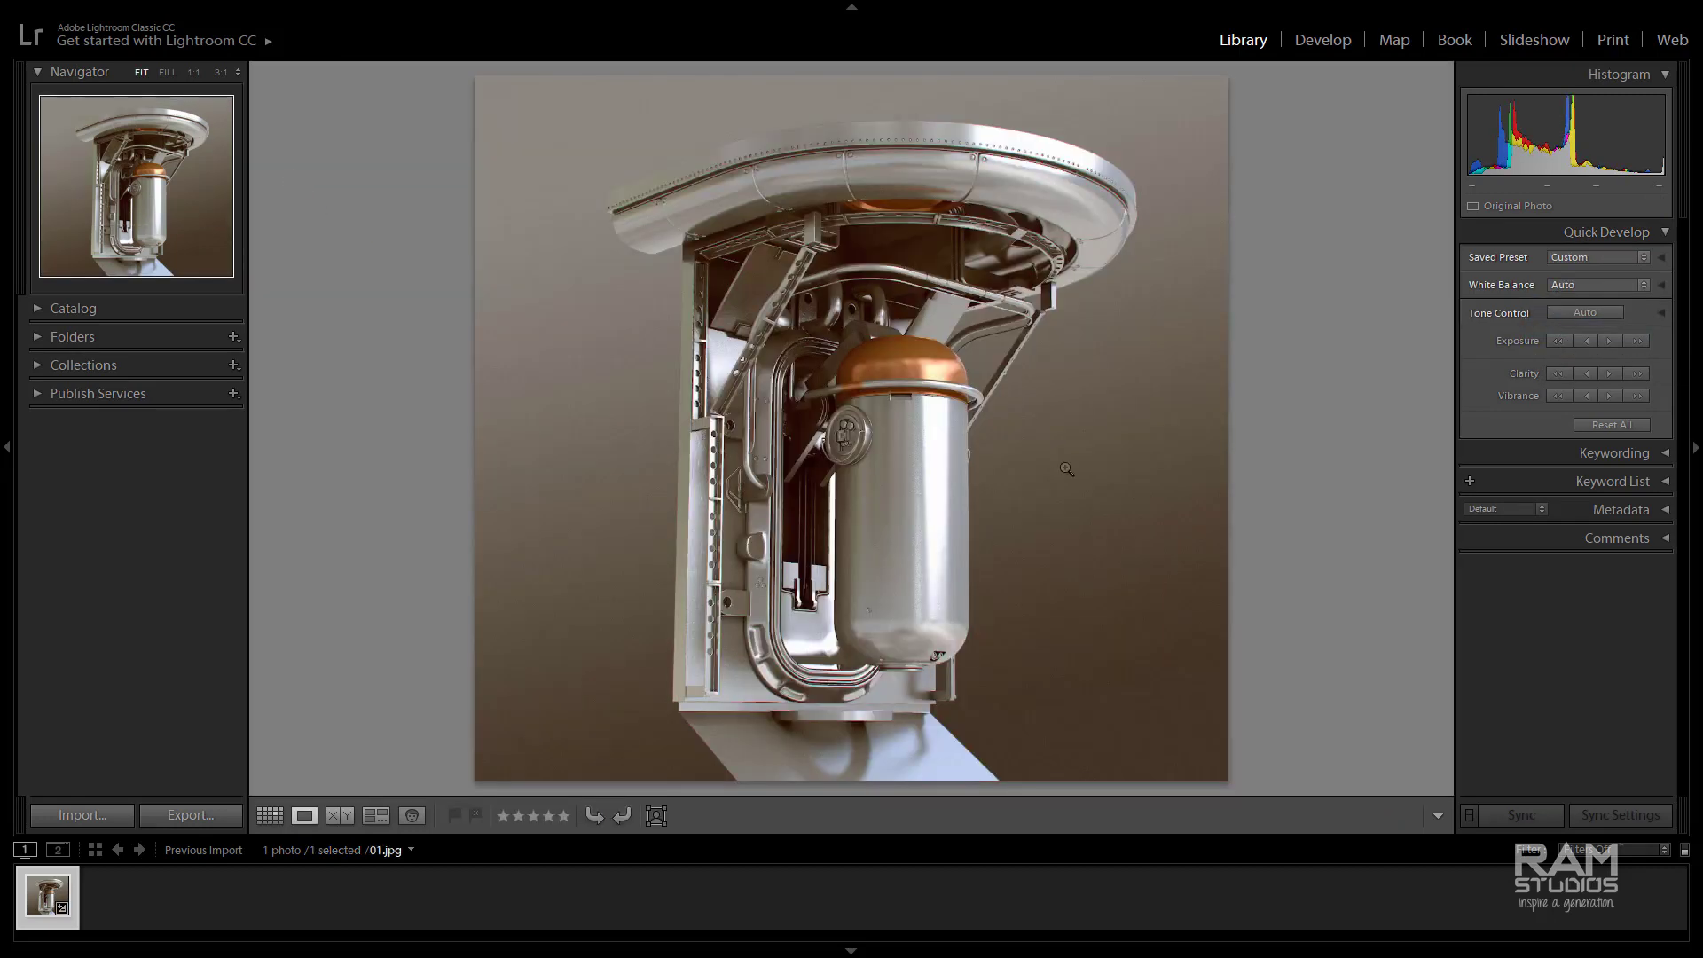
left_click(1641, 285)
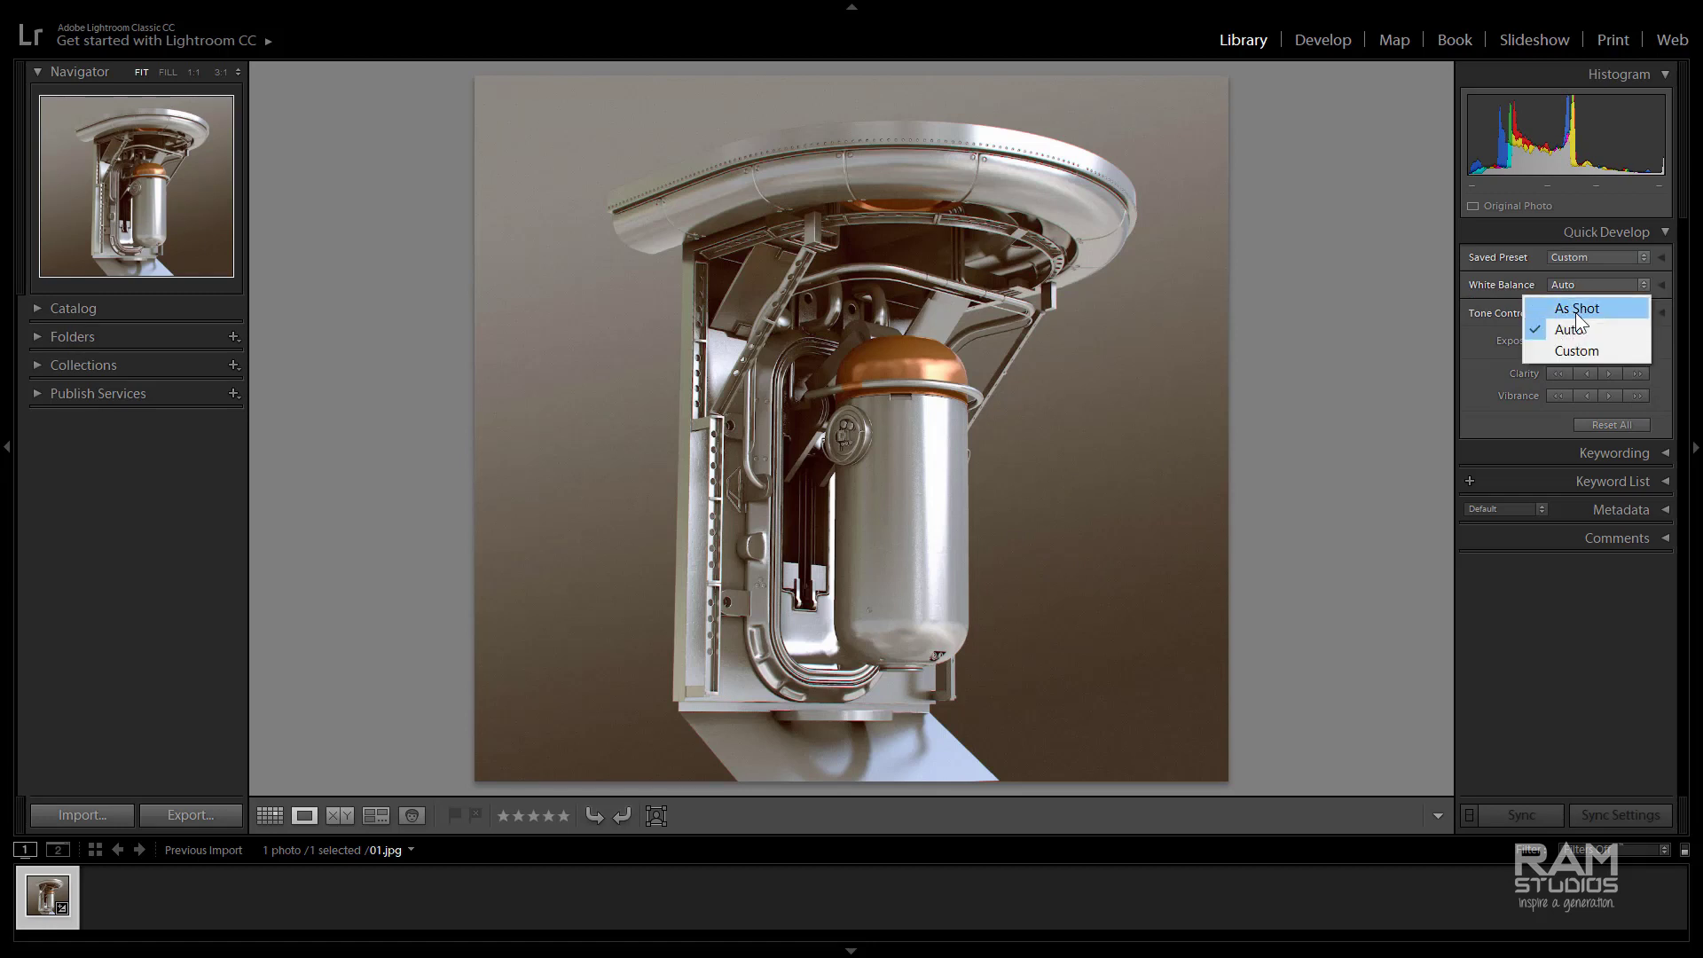
left_click(1578, 309)
left_click(1643, 284)
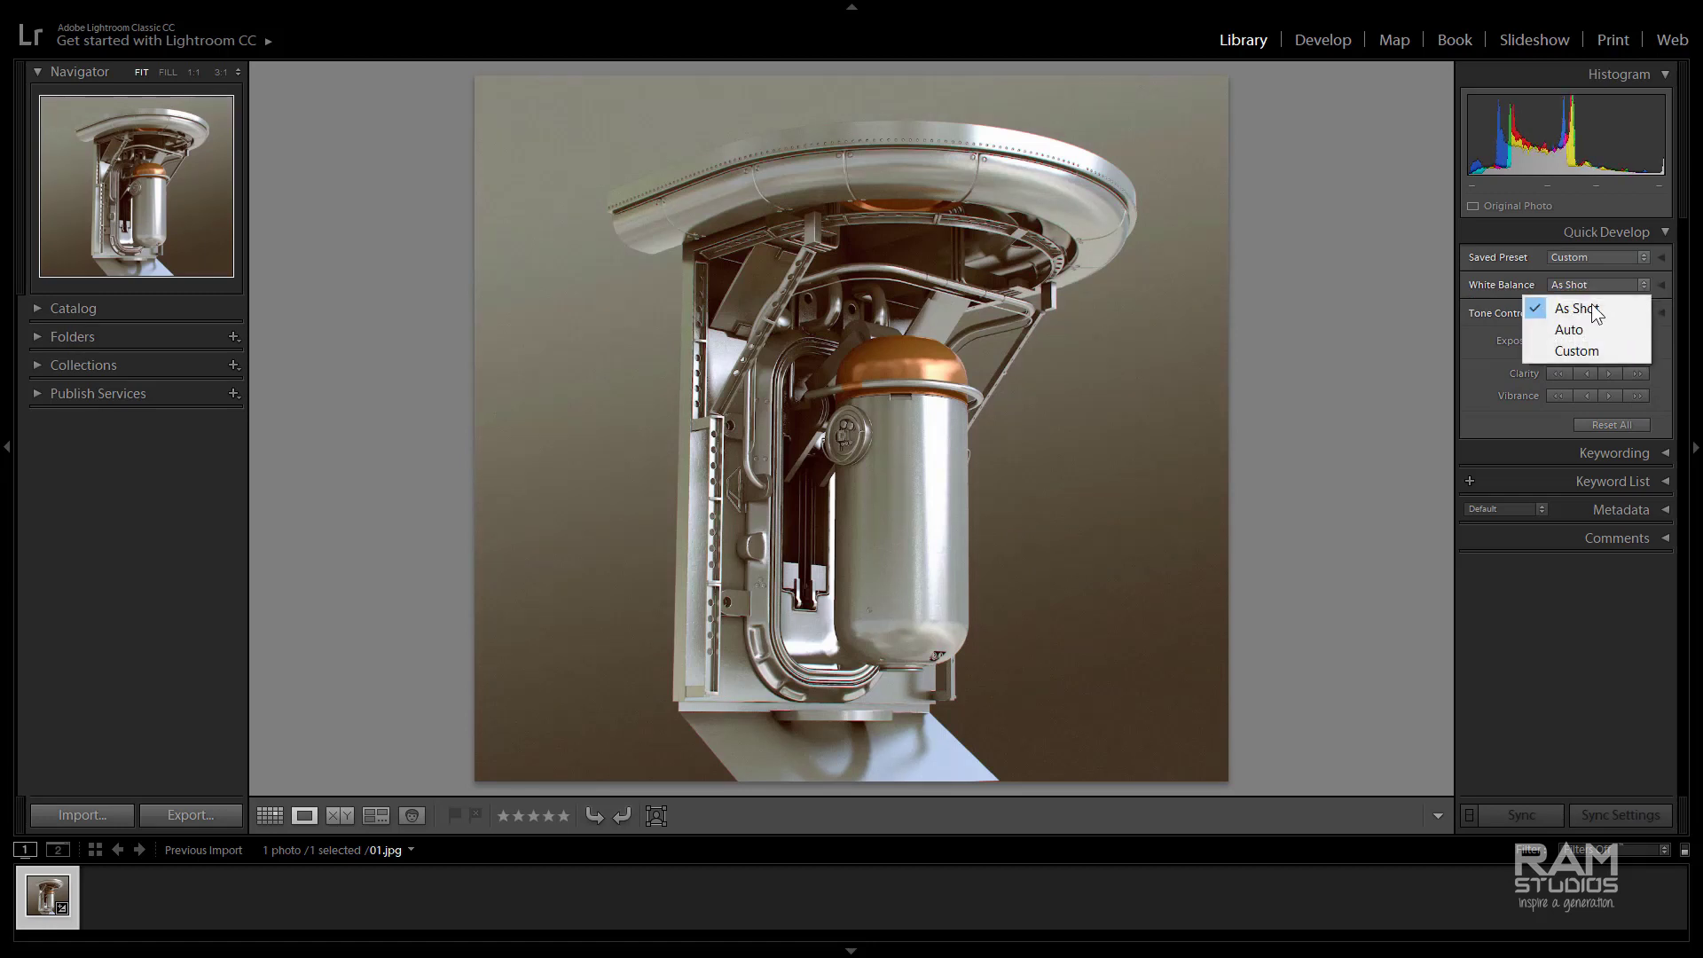
left_click(1558, 329)
left_click(1643, 285)
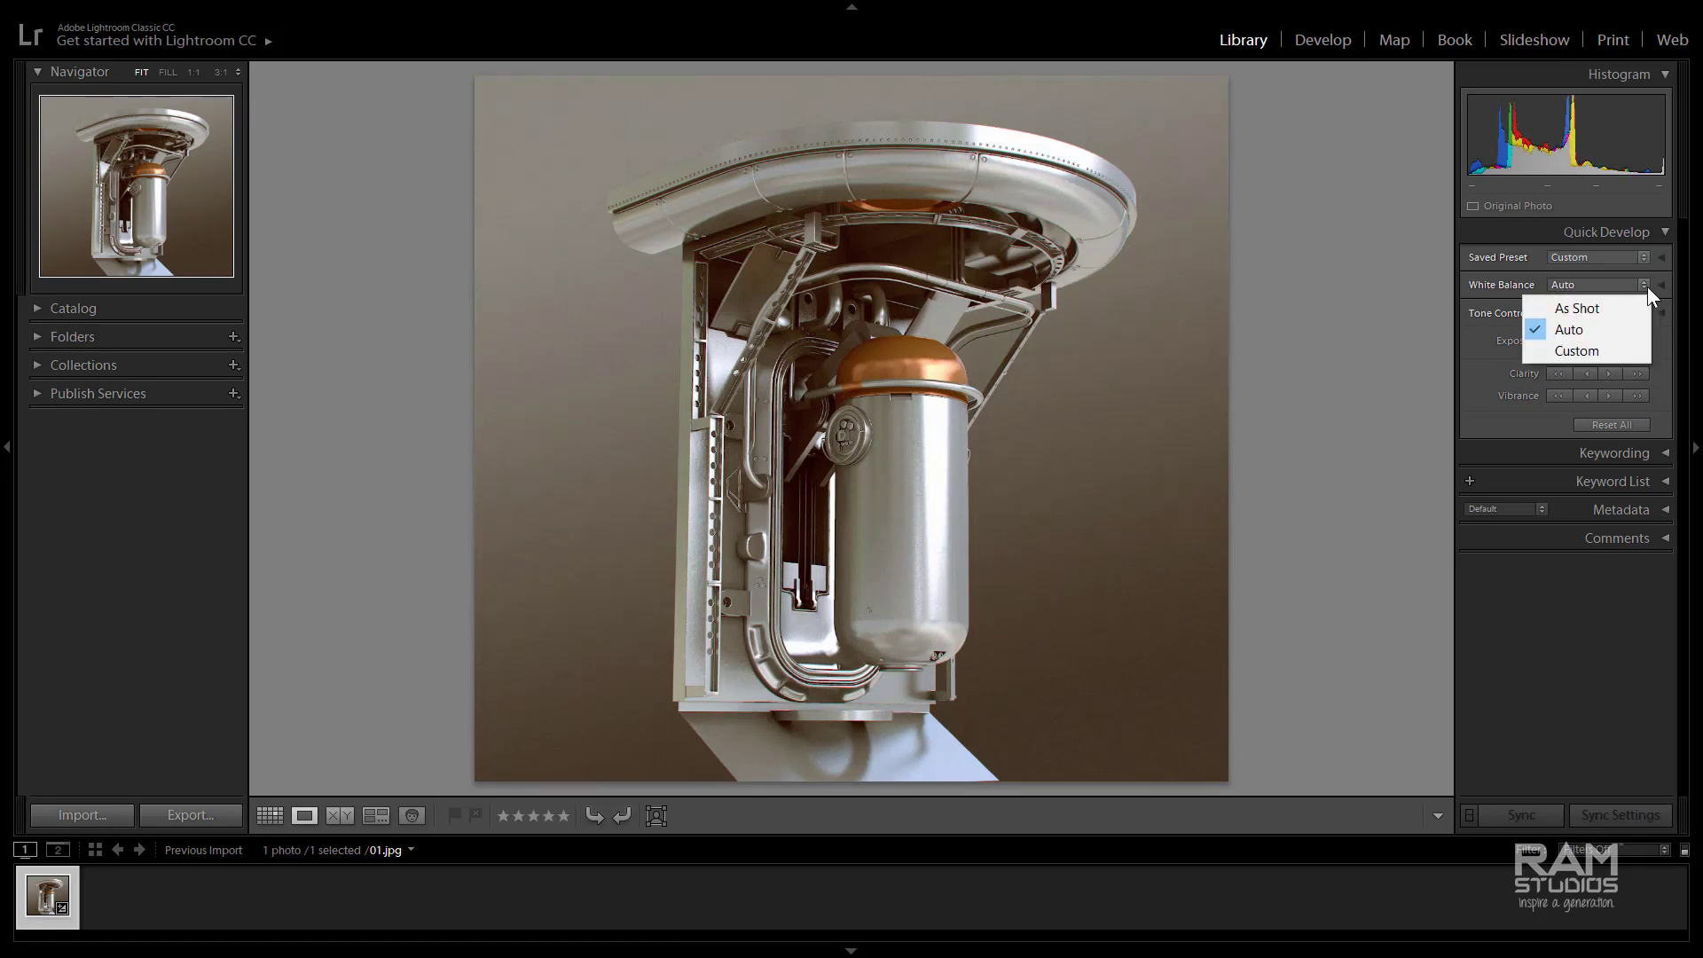
left_click(1558, 353)
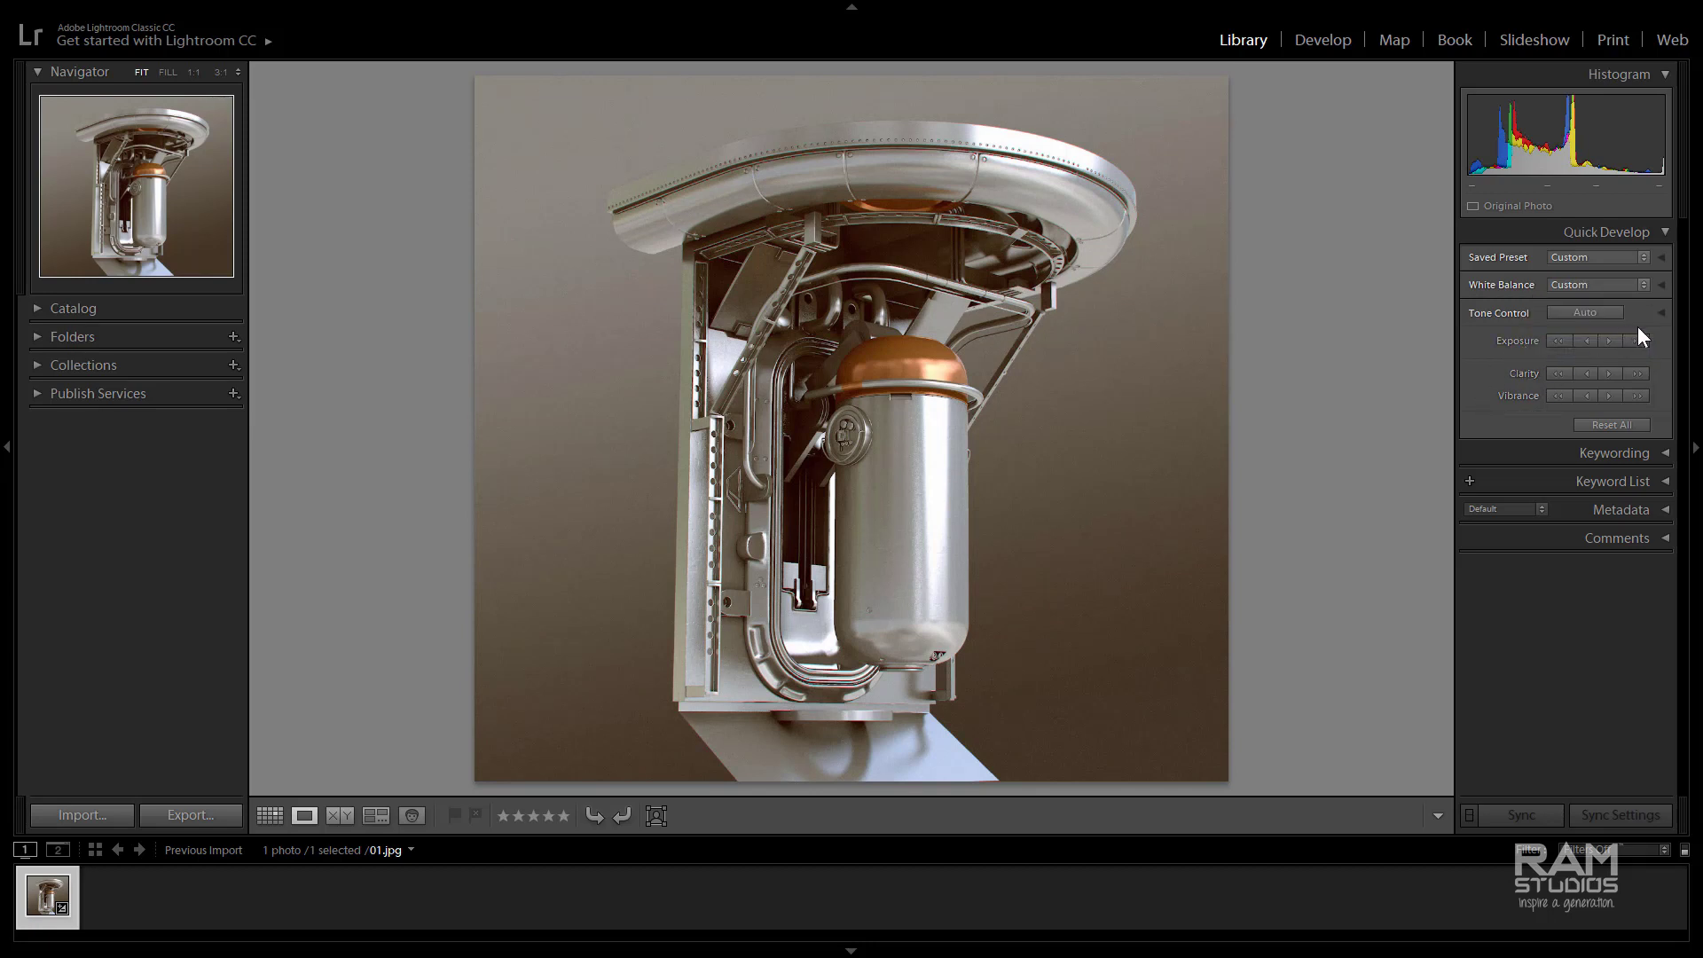
Apply the Blue Filter preset from the Lightroom B&W Filter Presets to 01.jpg
left_click(1646, 254)
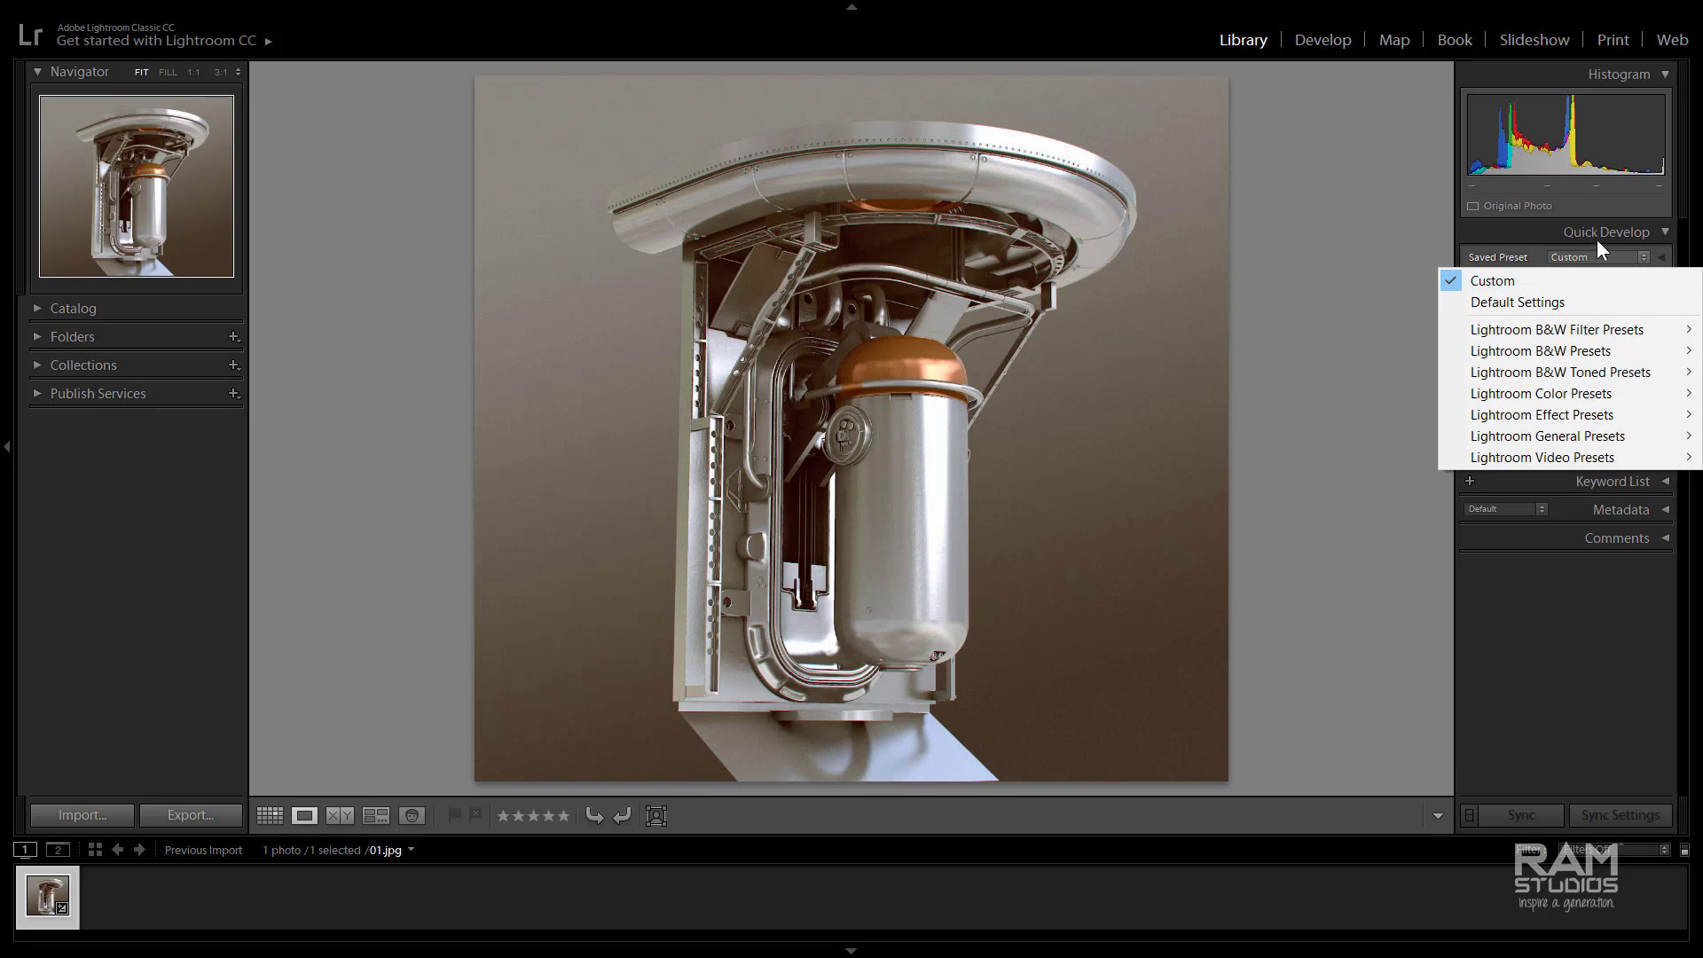
mouse_move(1484, 335)
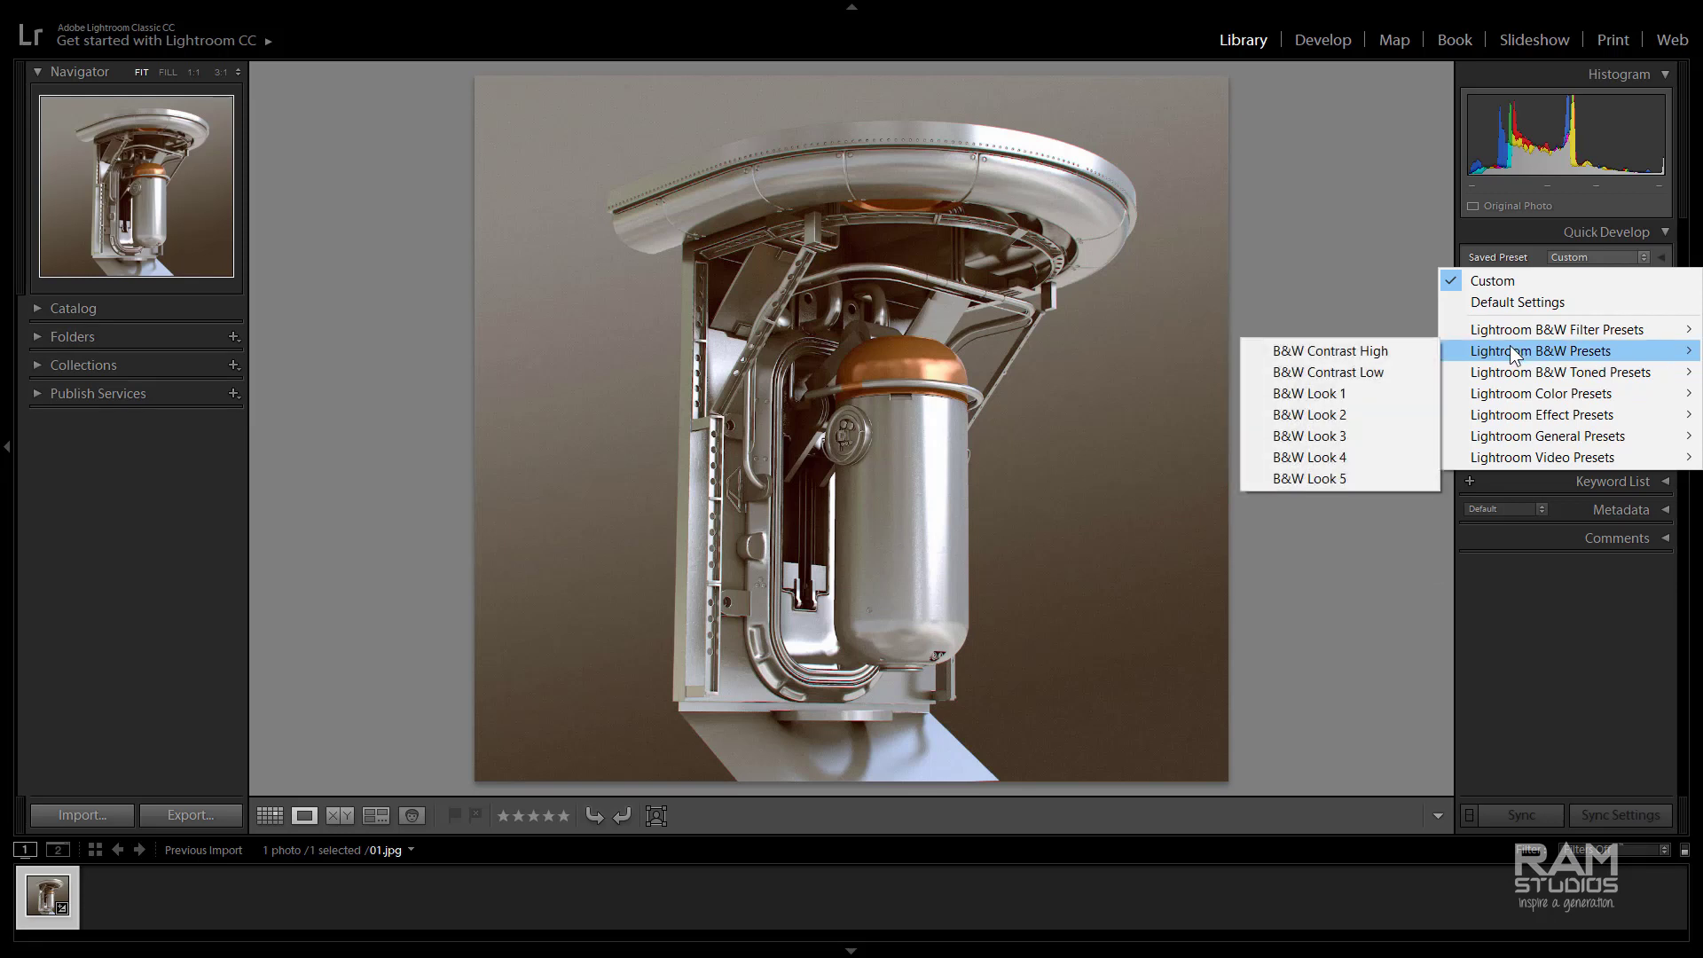
left_click(1295, 330)
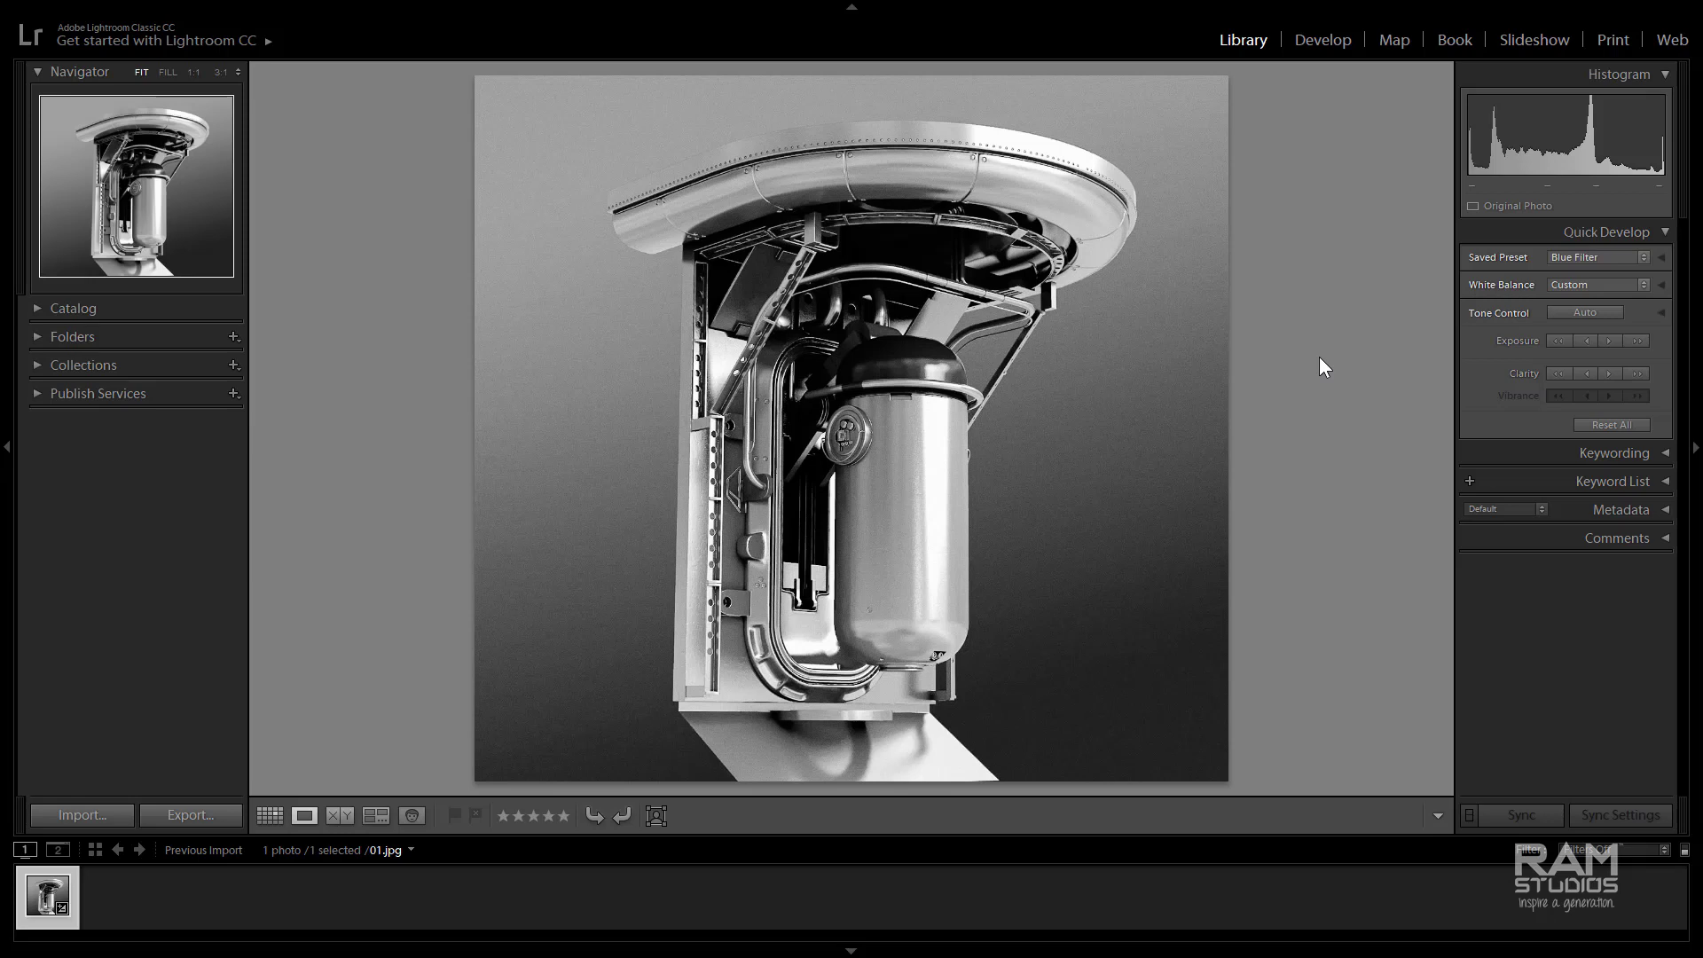
Return to the grid view and remove 01.jpg from the catalog, cancelling the import window without adding photos
double_click(987, 365)
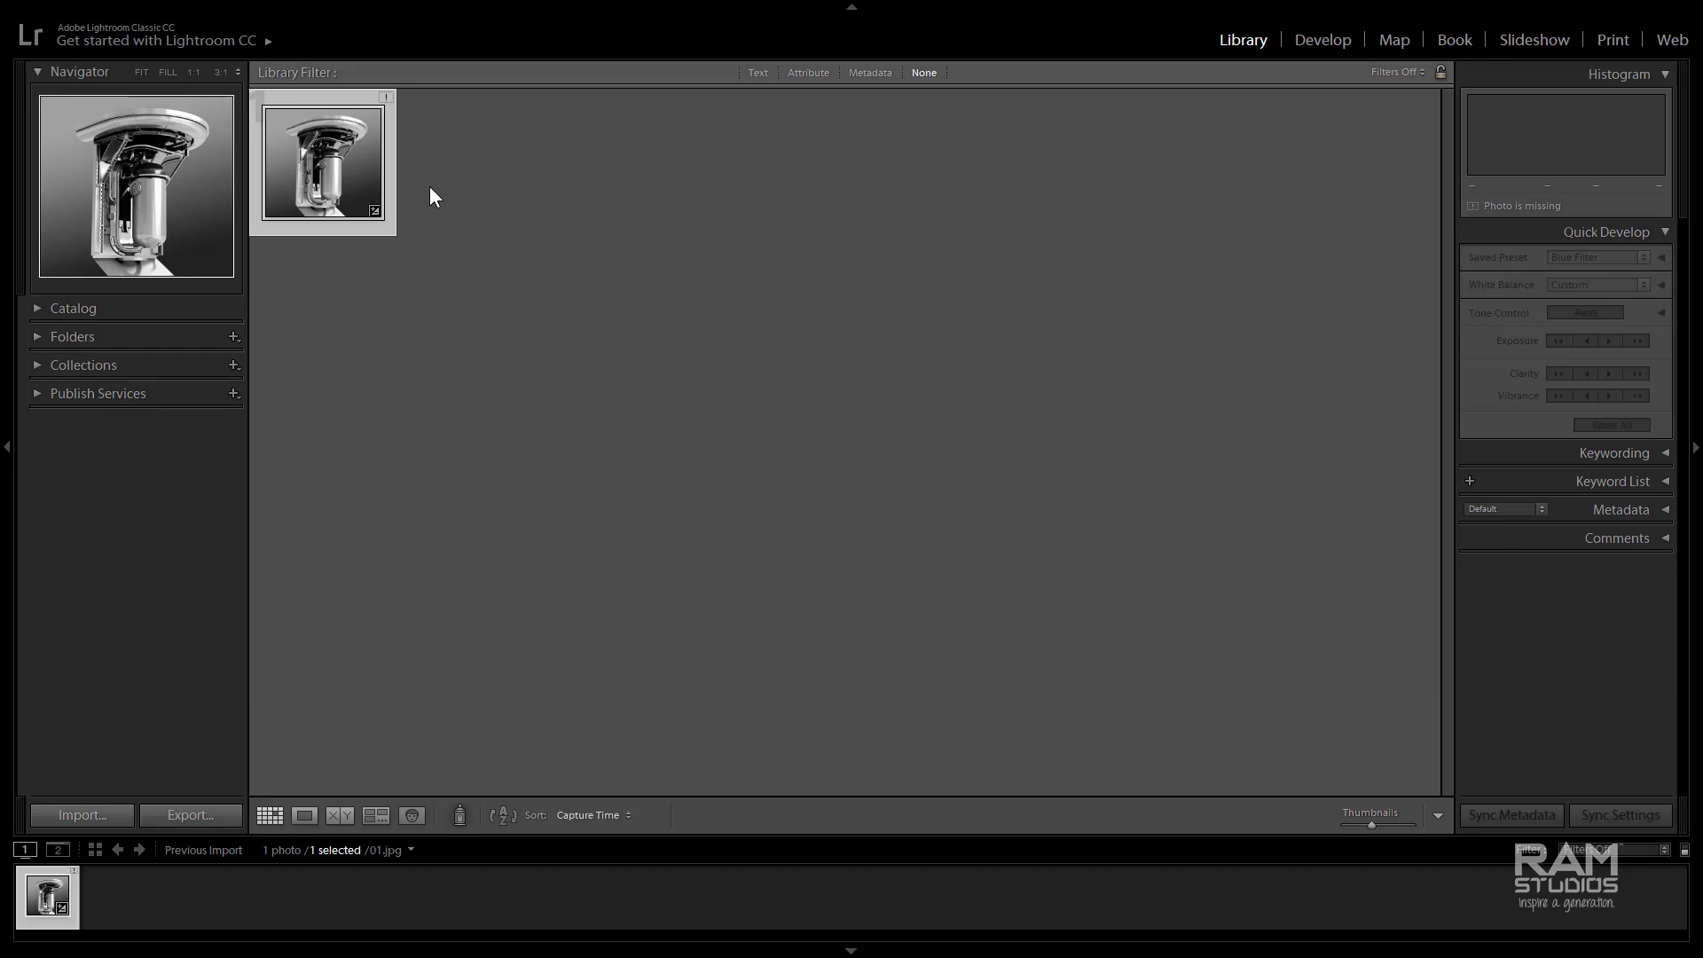
right_click(343, 162)
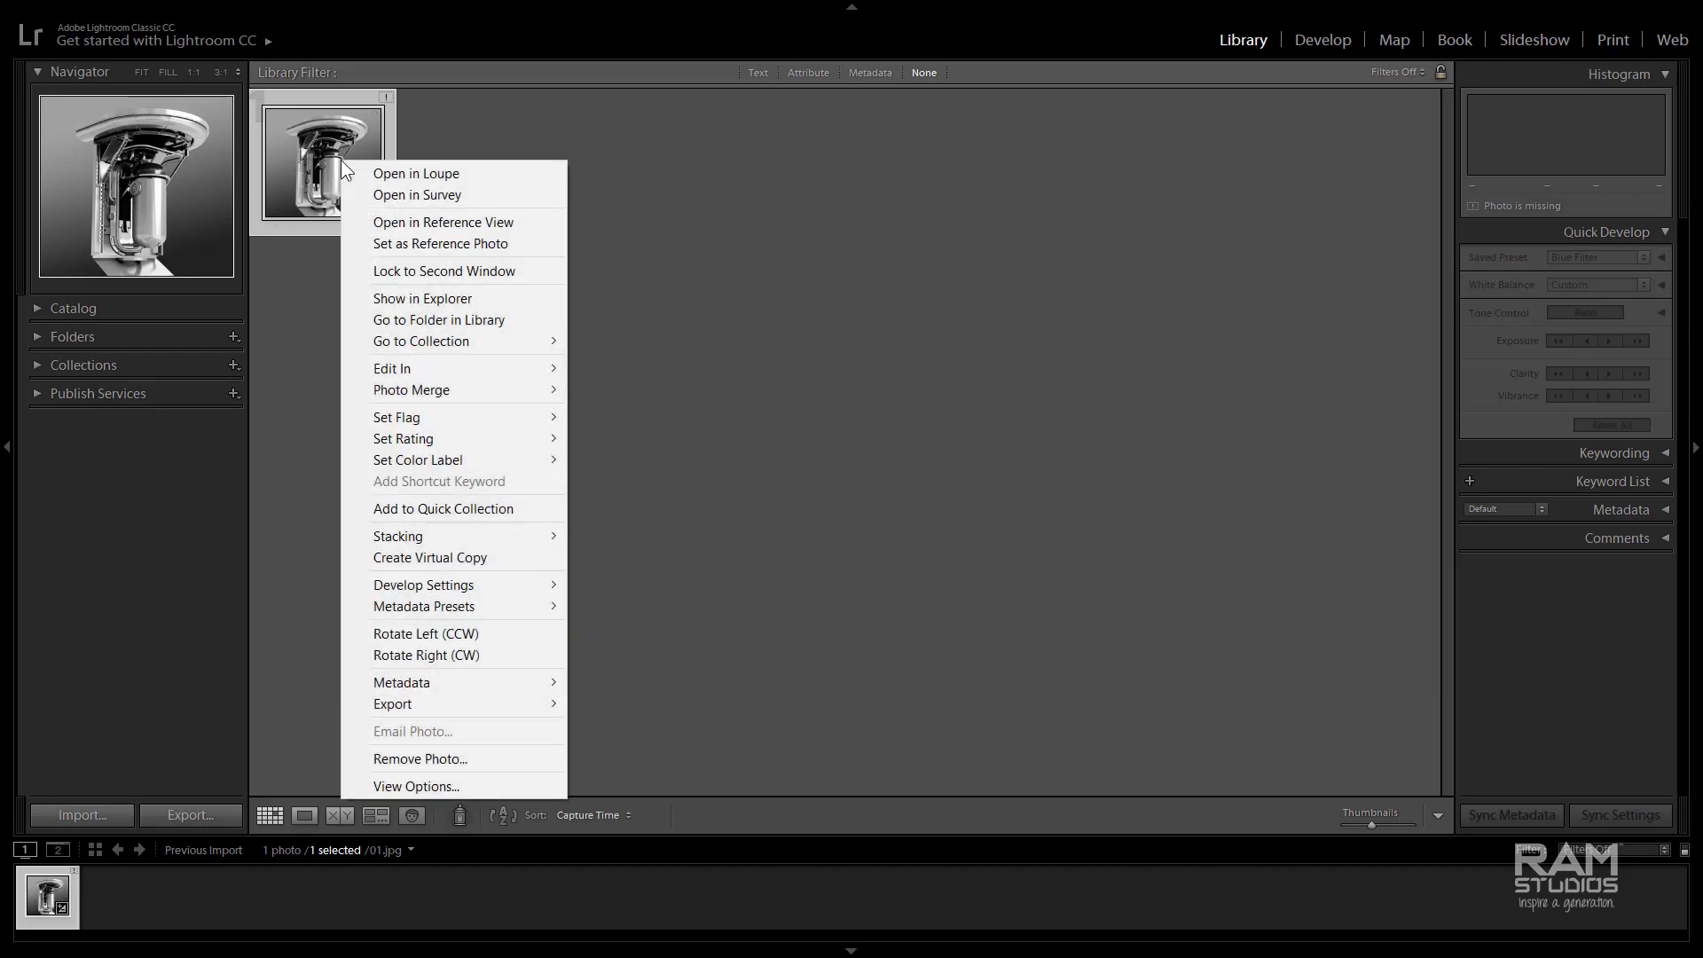
left_click(436, 756)
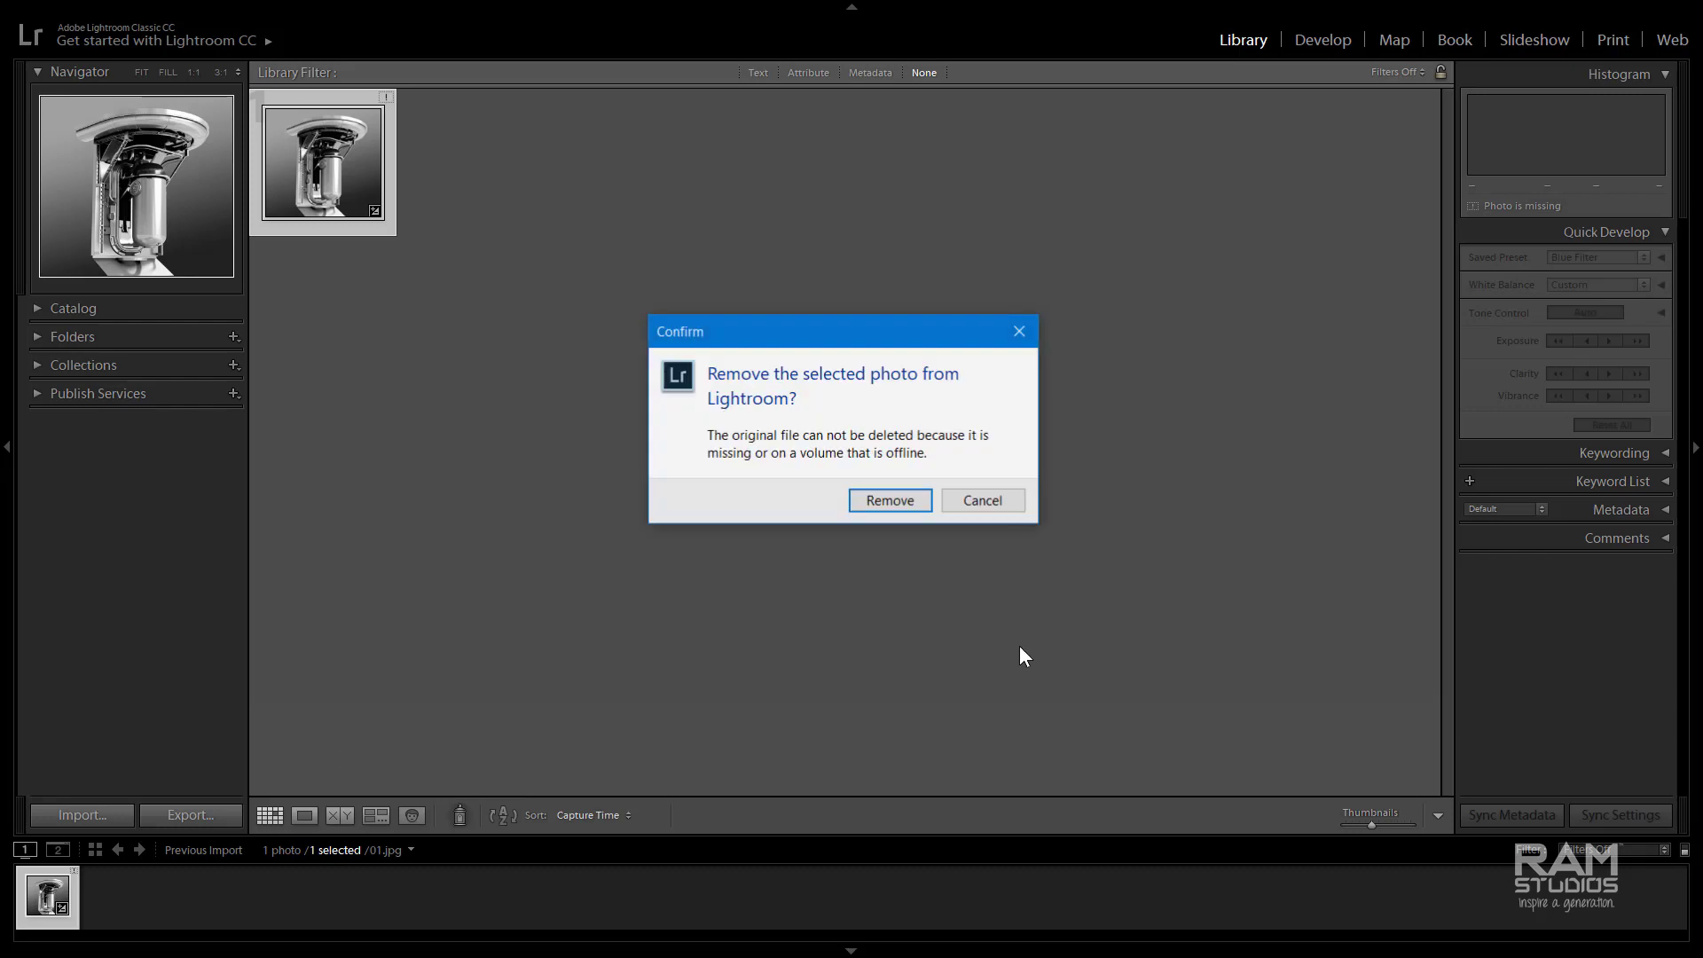
left_click(891, 501)
key("ctrl+shift+i")
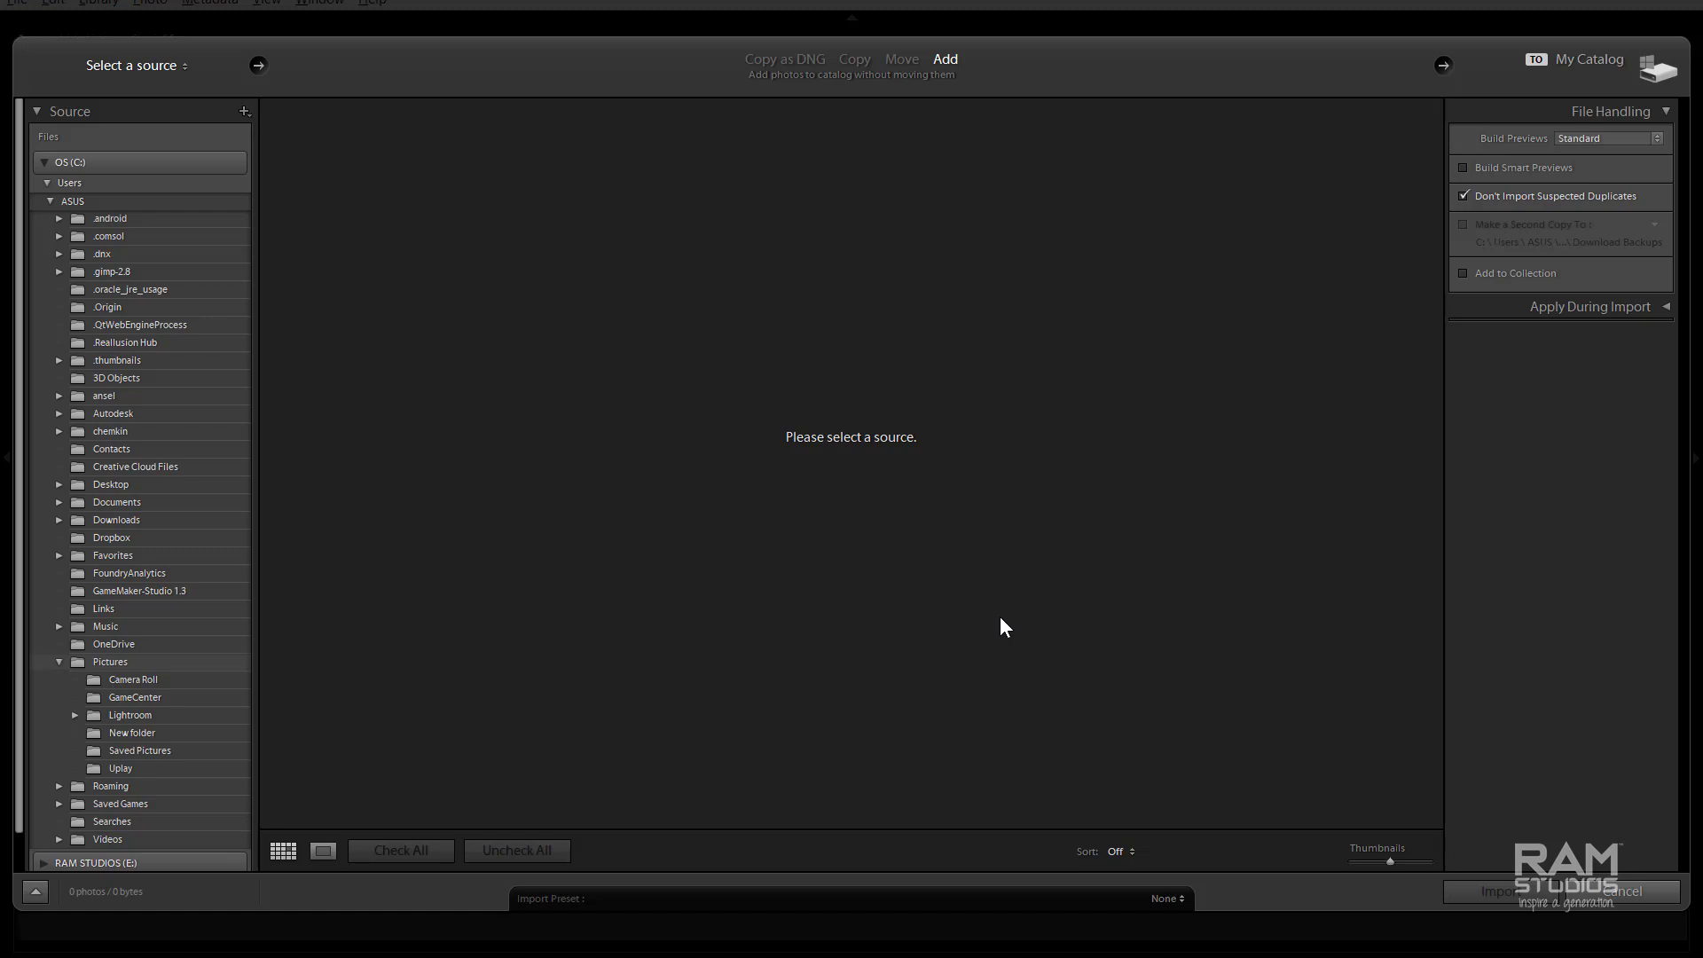
left_click(1608, 892)
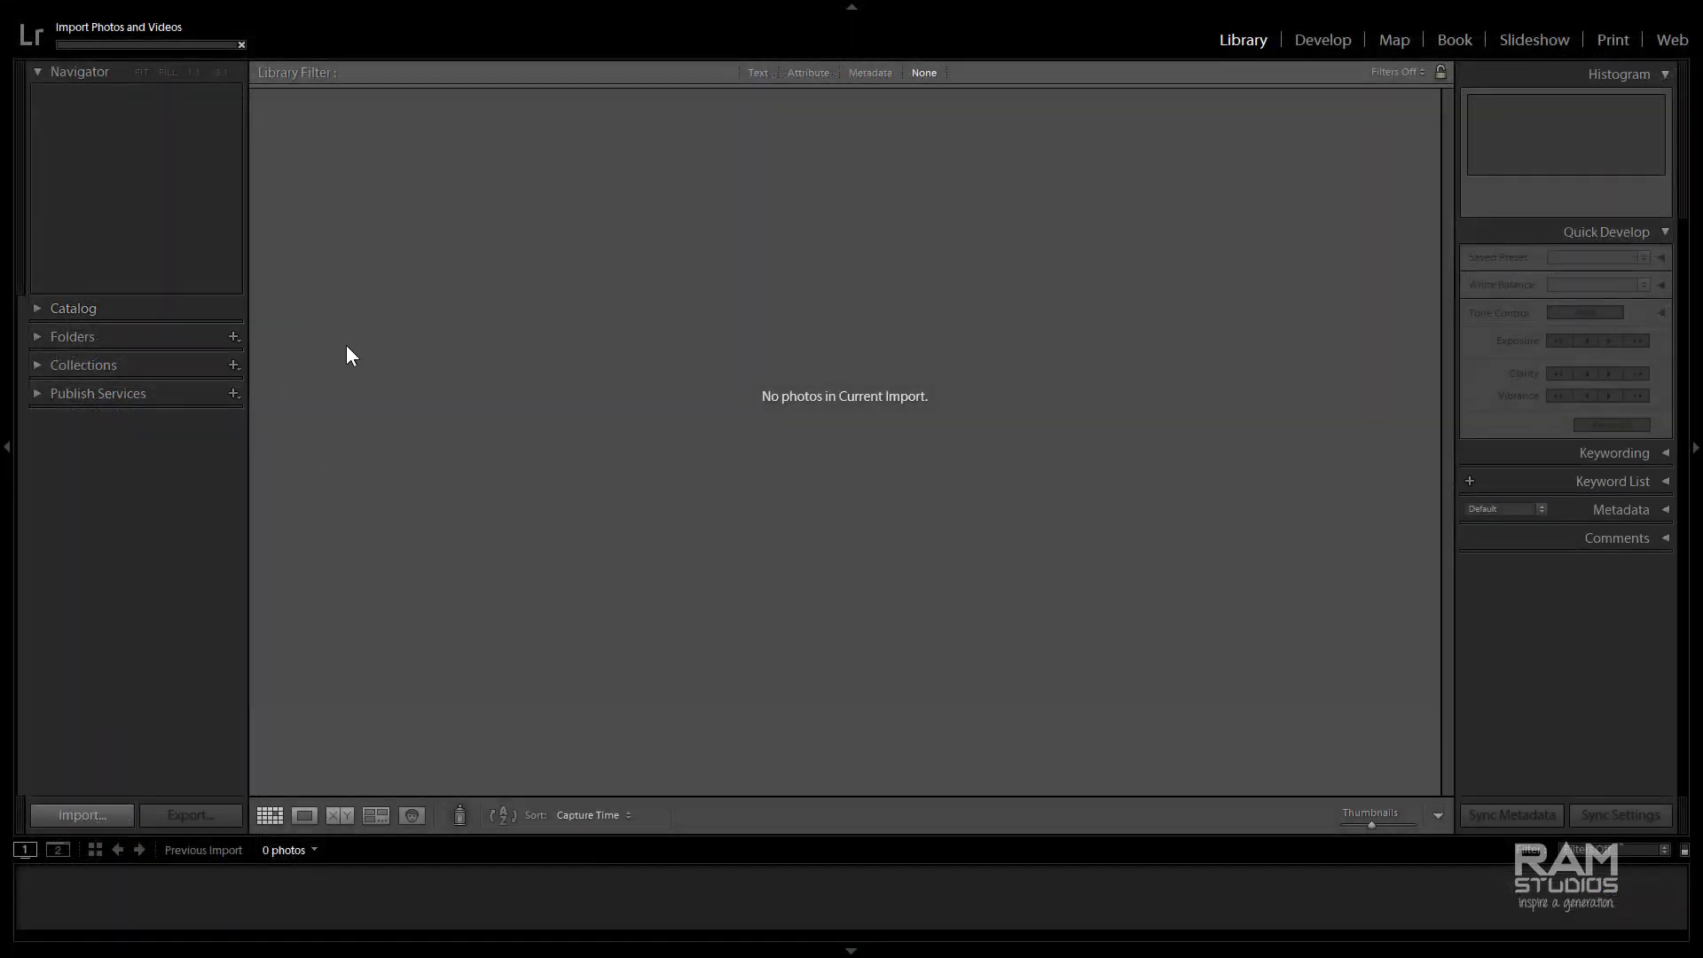
In the General preferences, turn off showing the import dialog when a memory card is detected and save the change
mouse_move(317, 9)
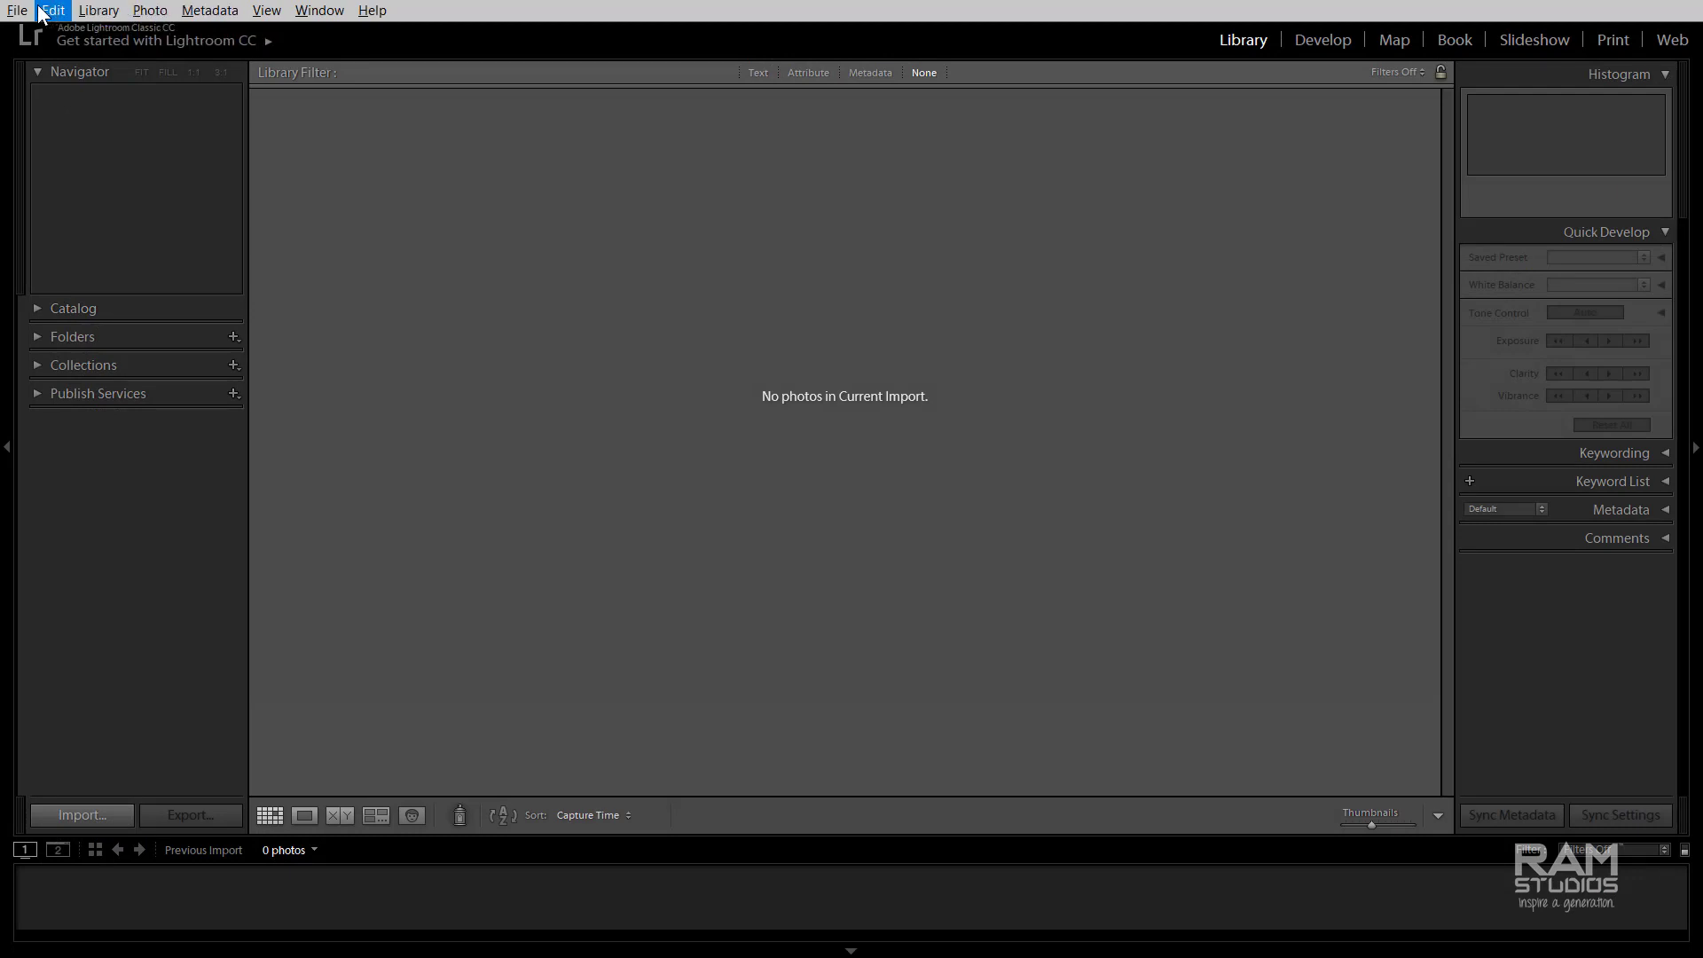
left_click(50, 11)
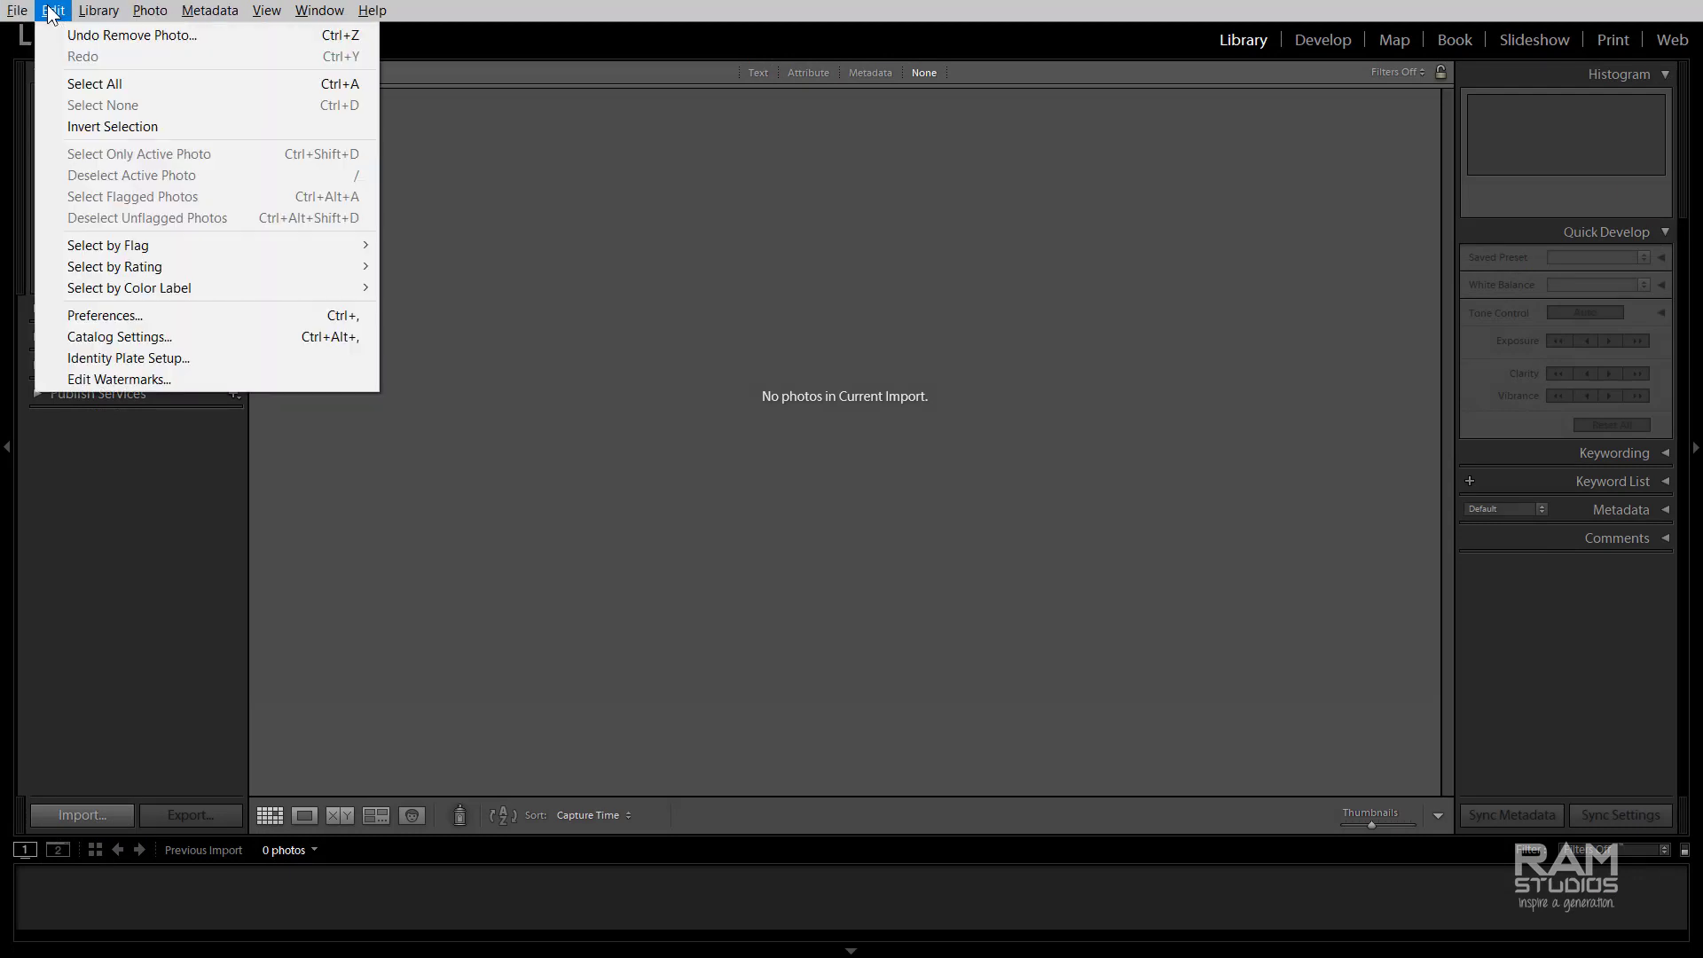
left_click(215, 314)
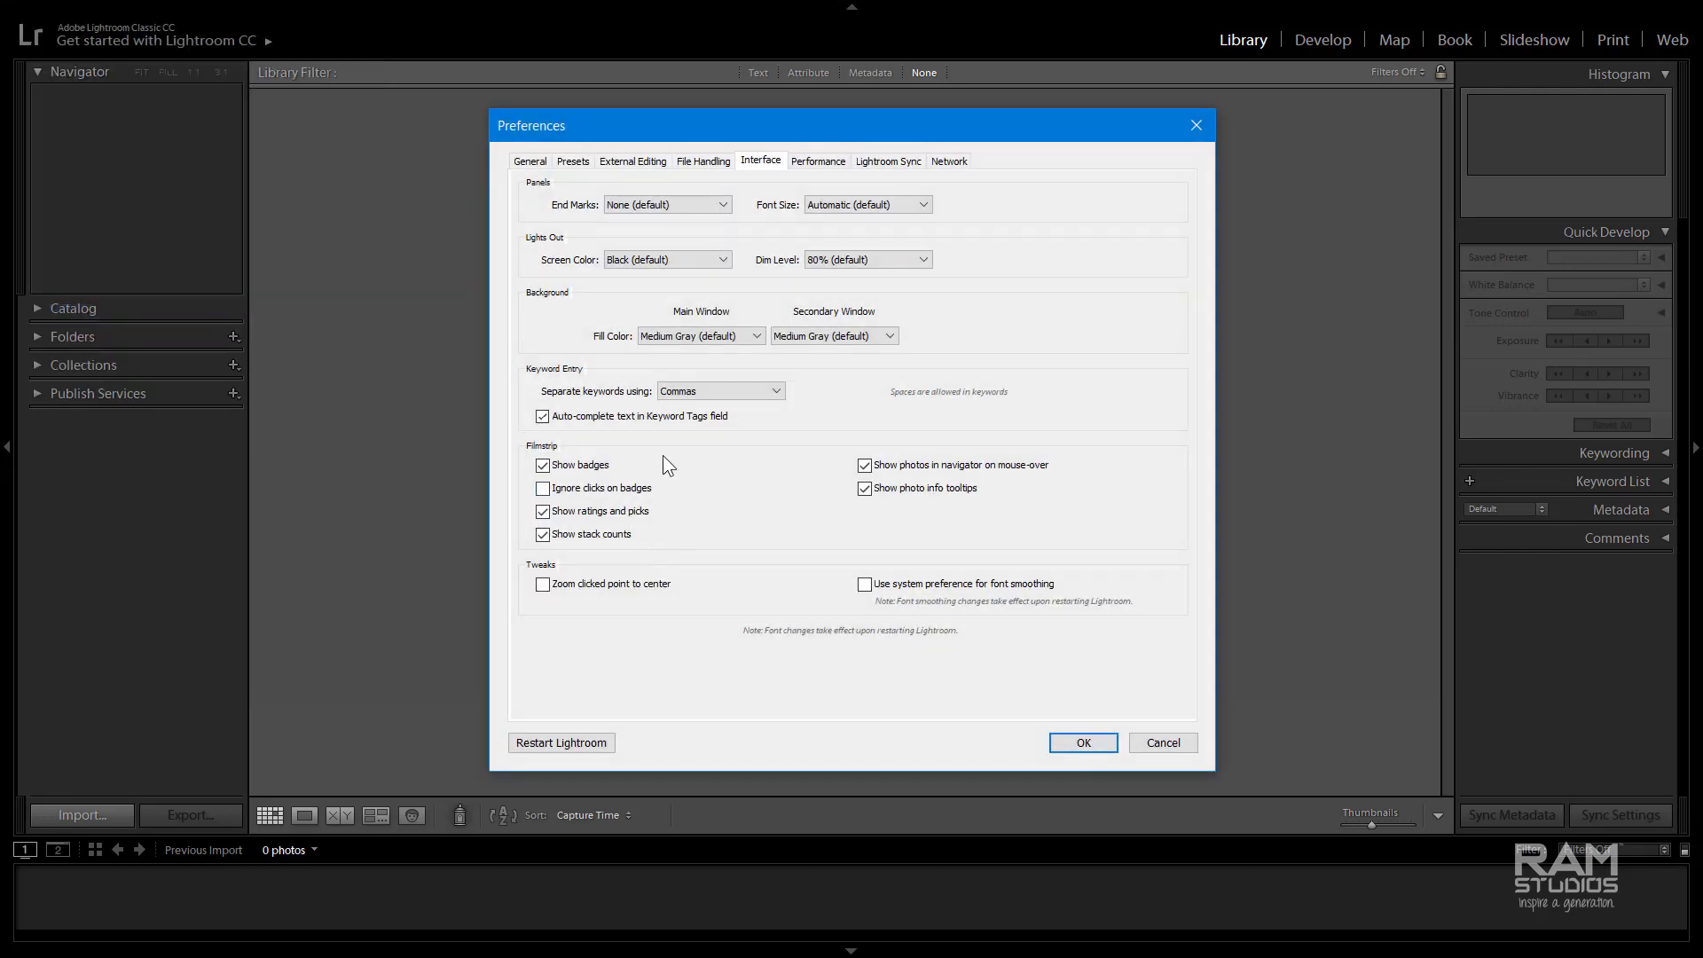
left_click(532, 163)
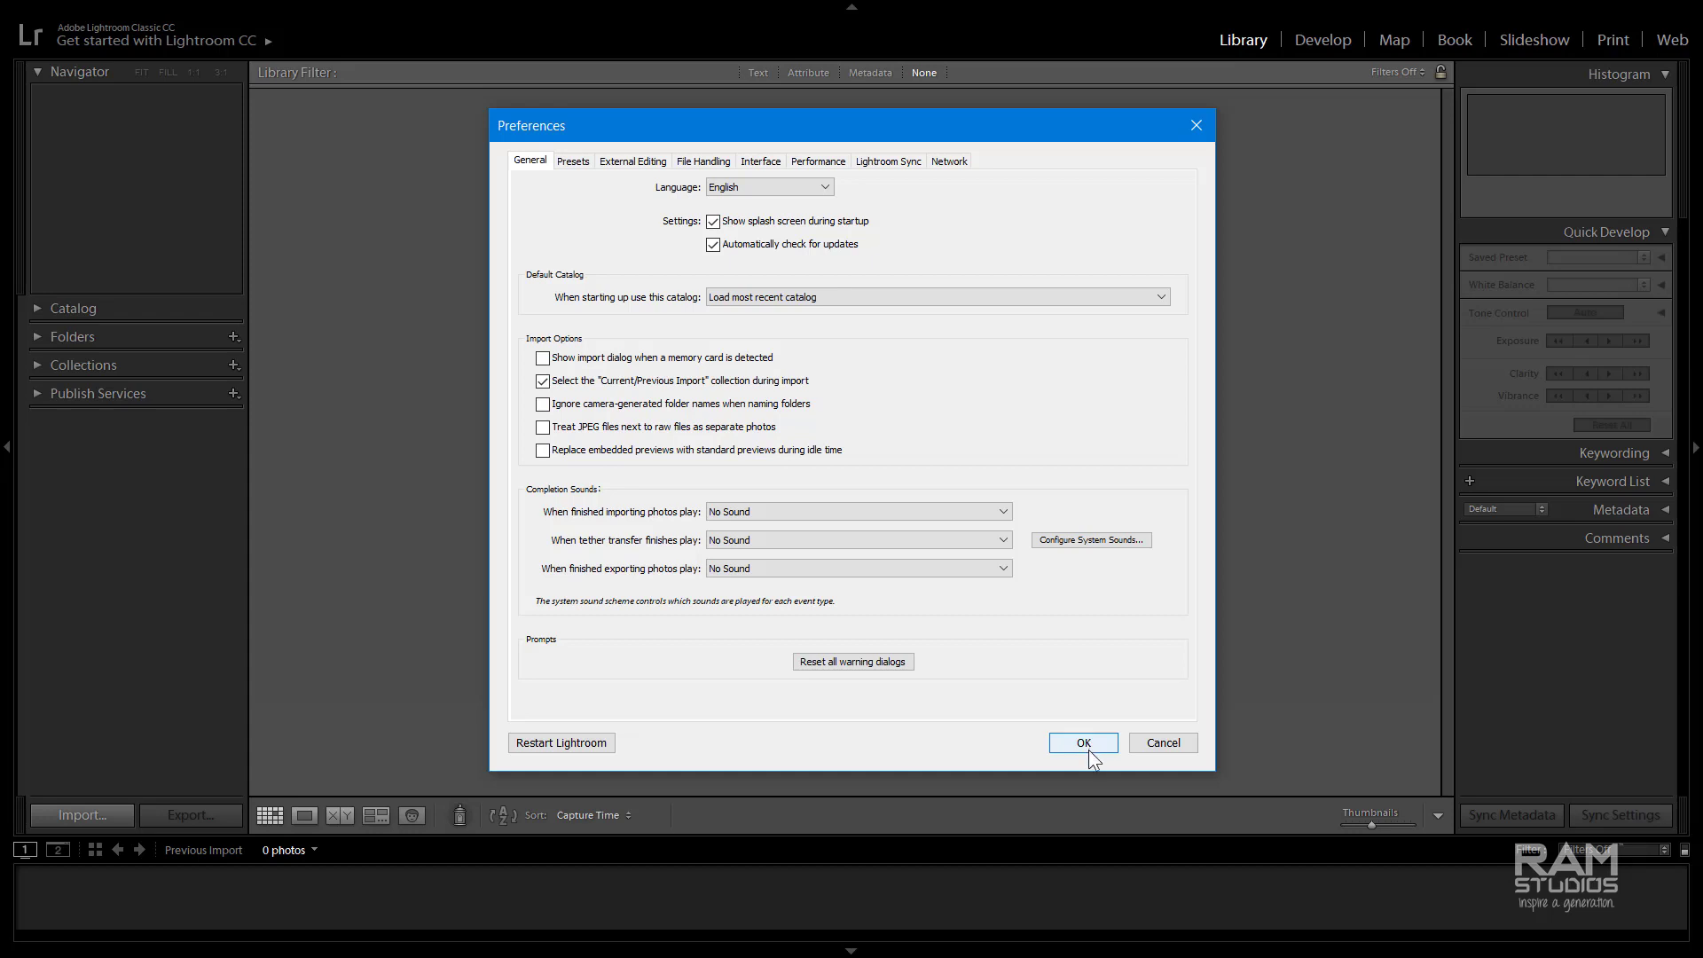
left_click(543, 359)
left_click(1081, 746)
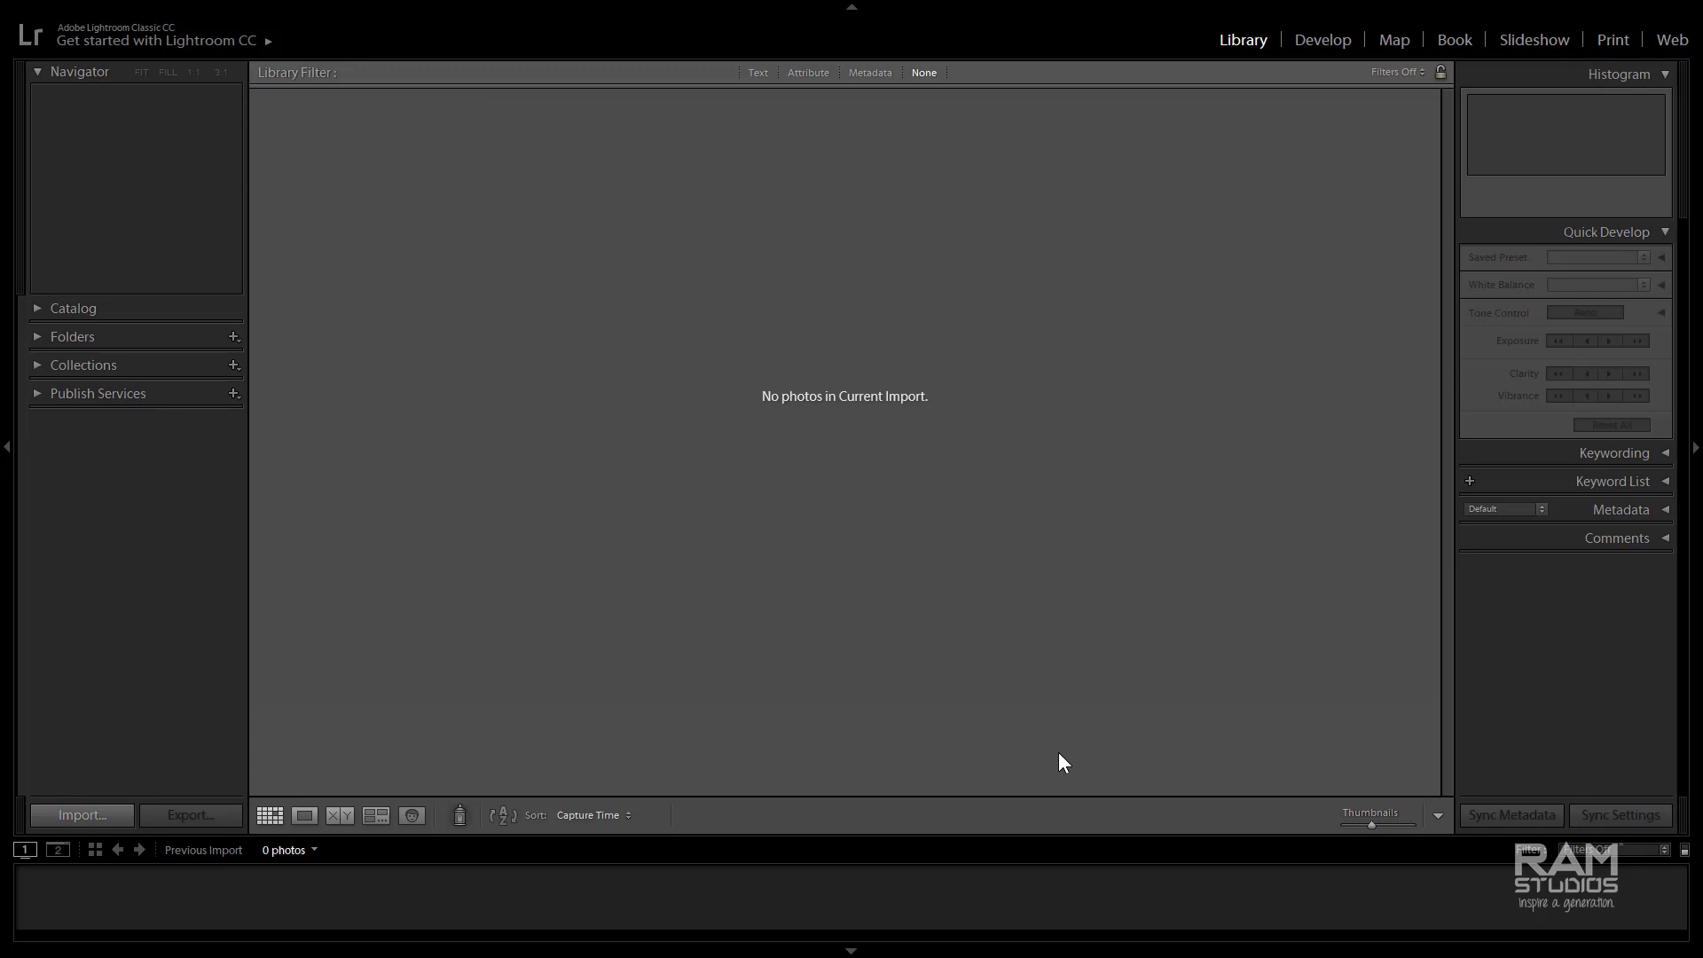
Start a new import and choose the References folder under RAM_Studios > RAM_Studios > Other on the NR (F:) drive as source
left_click(94, 809)
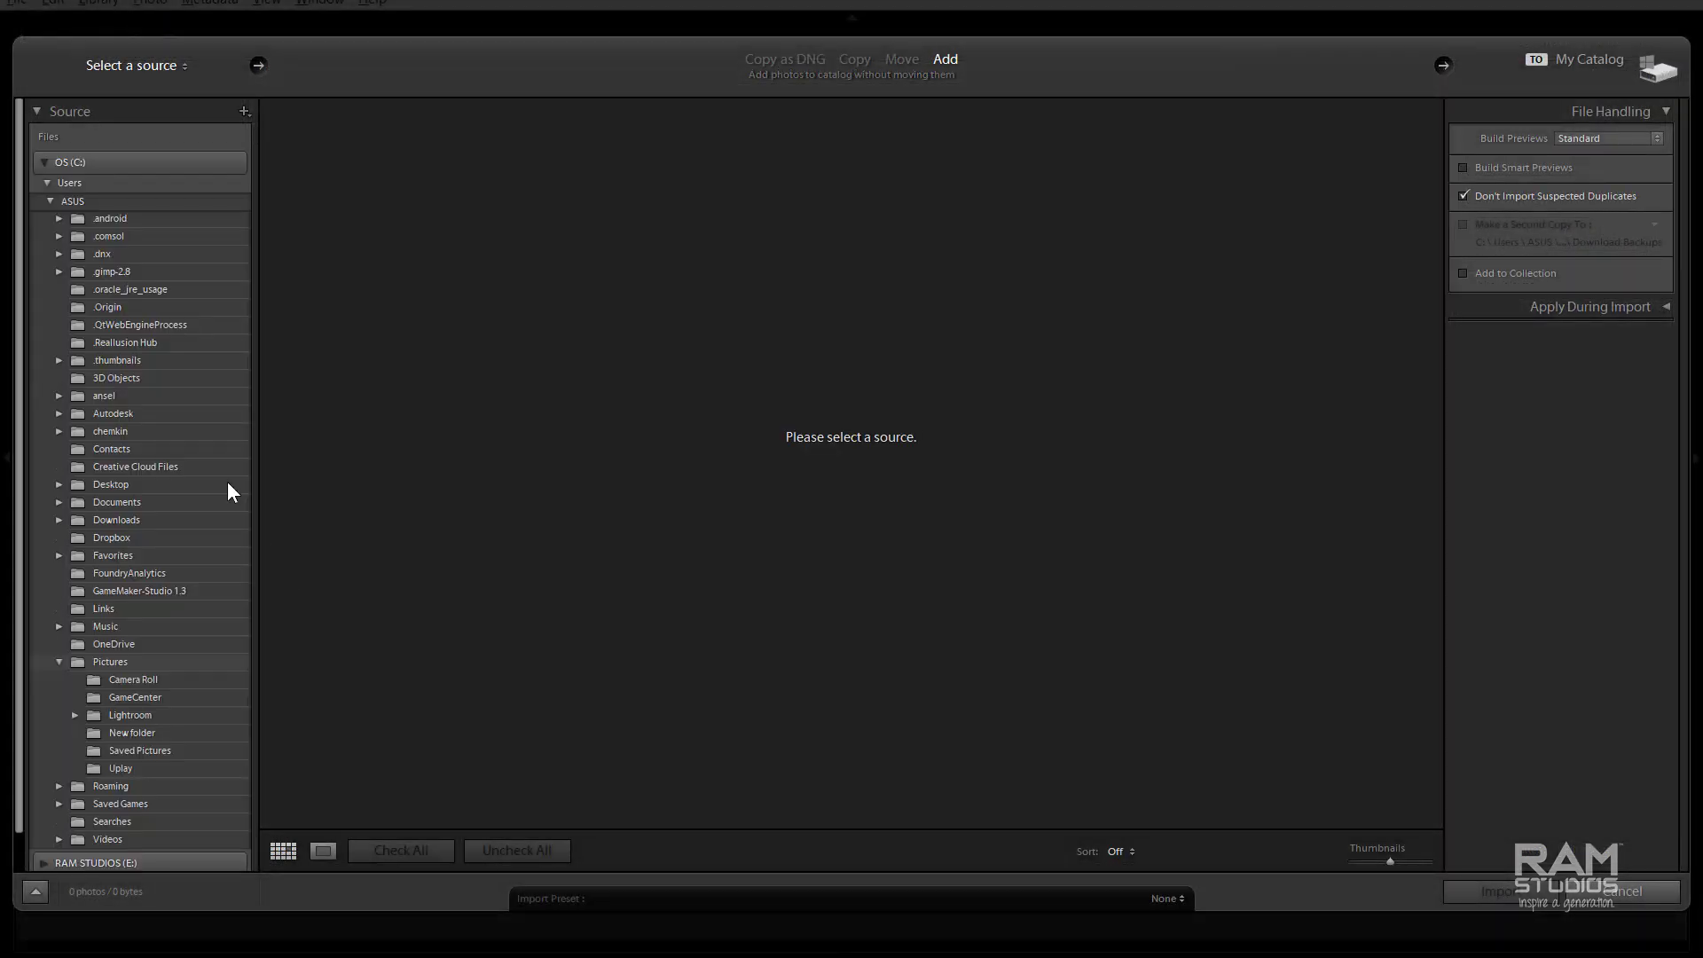
left_click(42, 162)
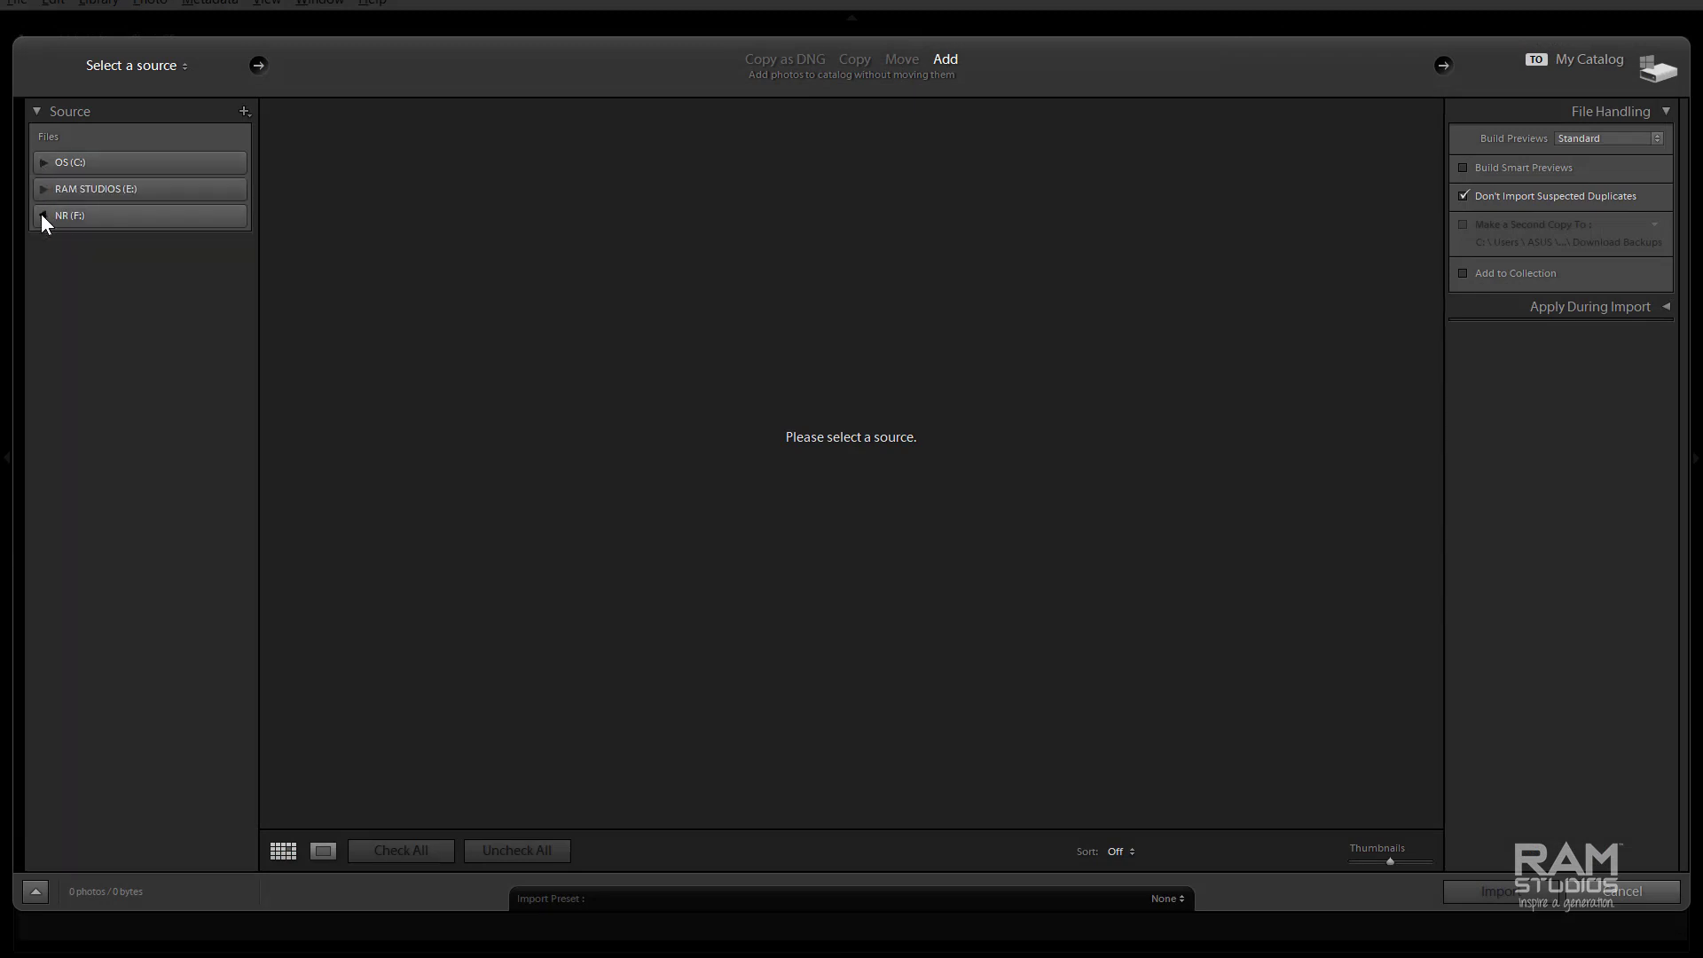
left_click(43, 216)
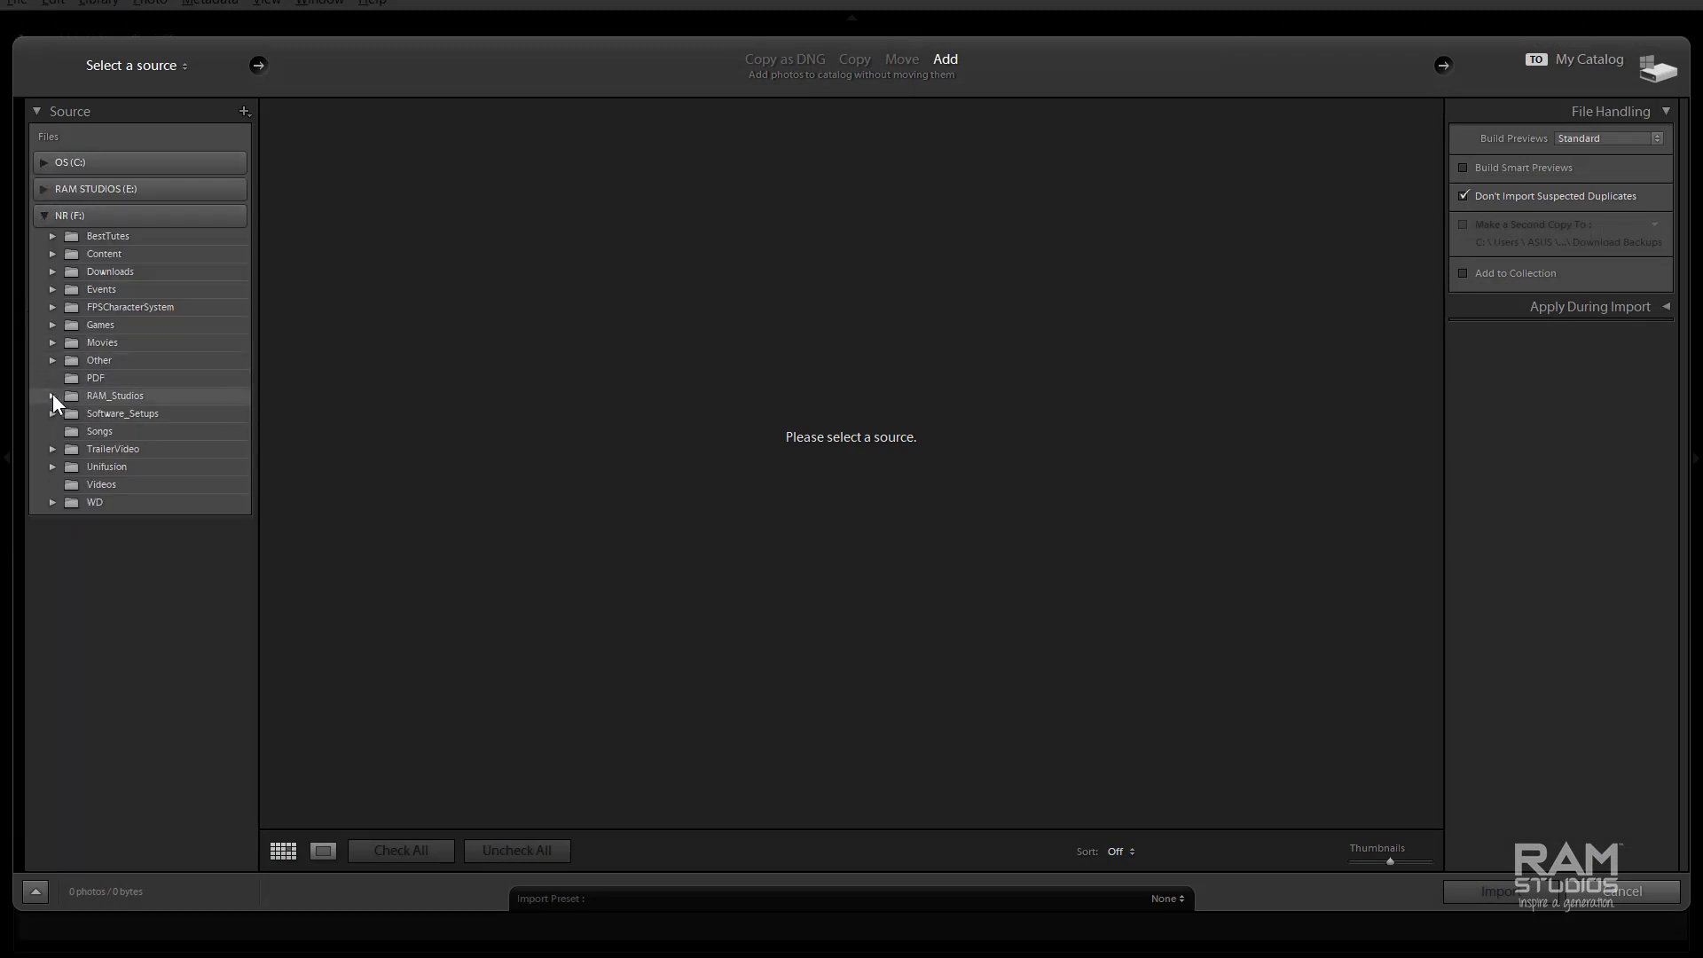
left_click(53, 395)
left_click(68, 431)
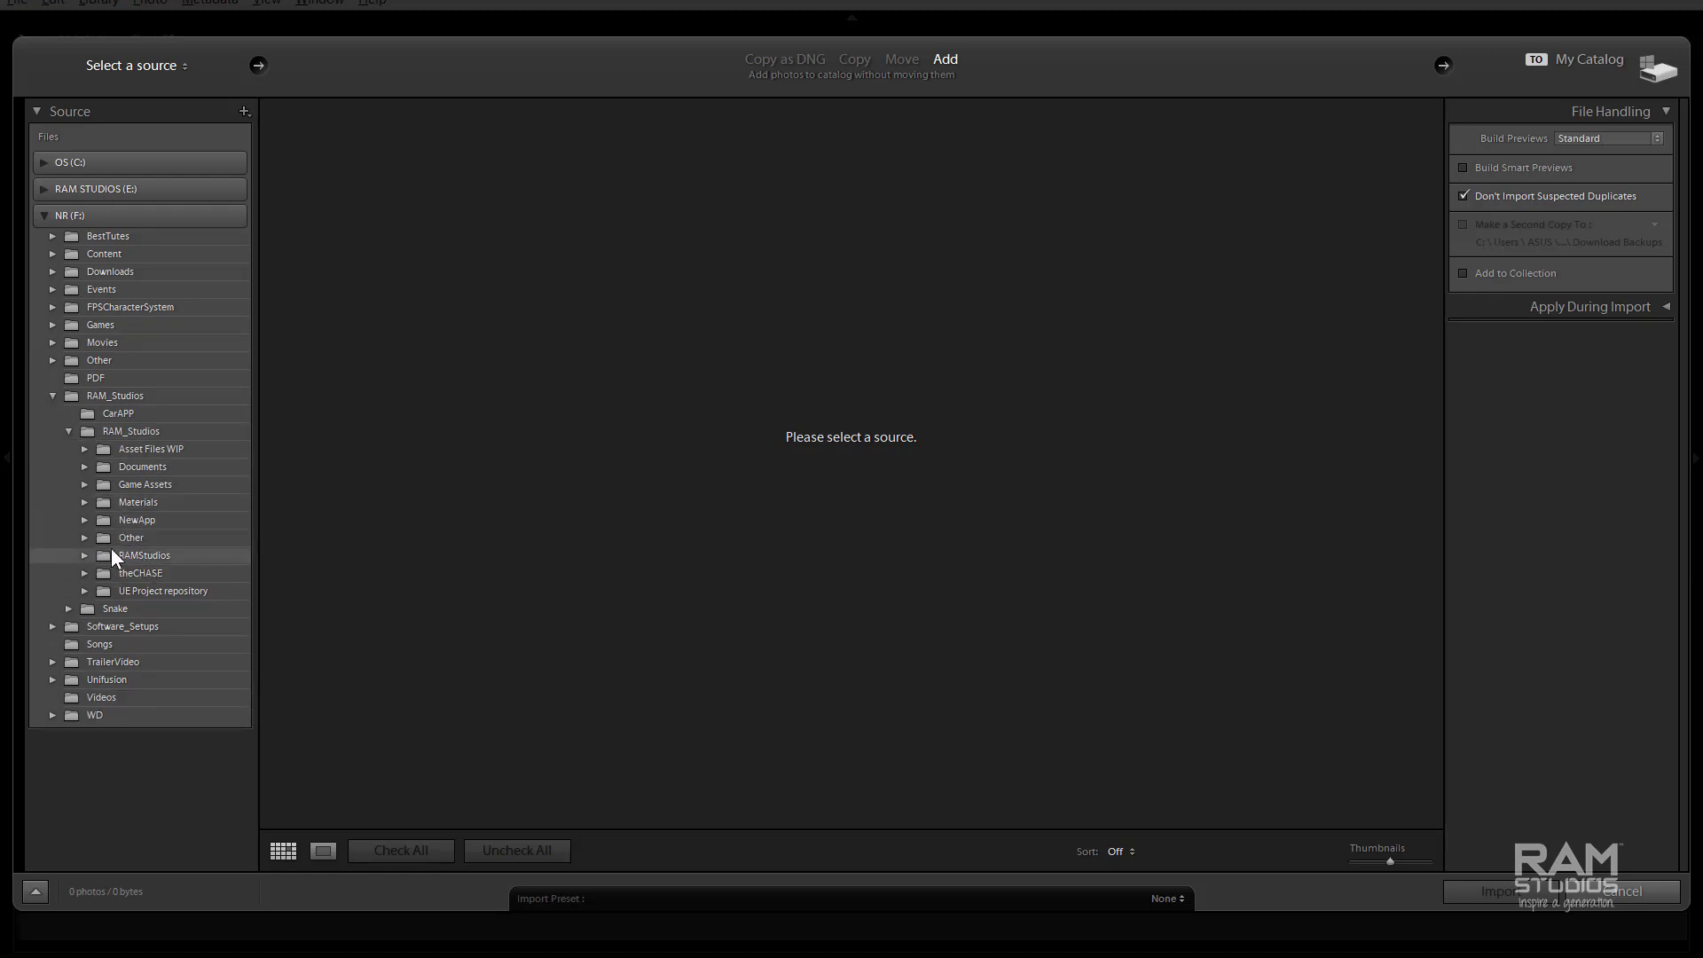
left_click(84, 537)
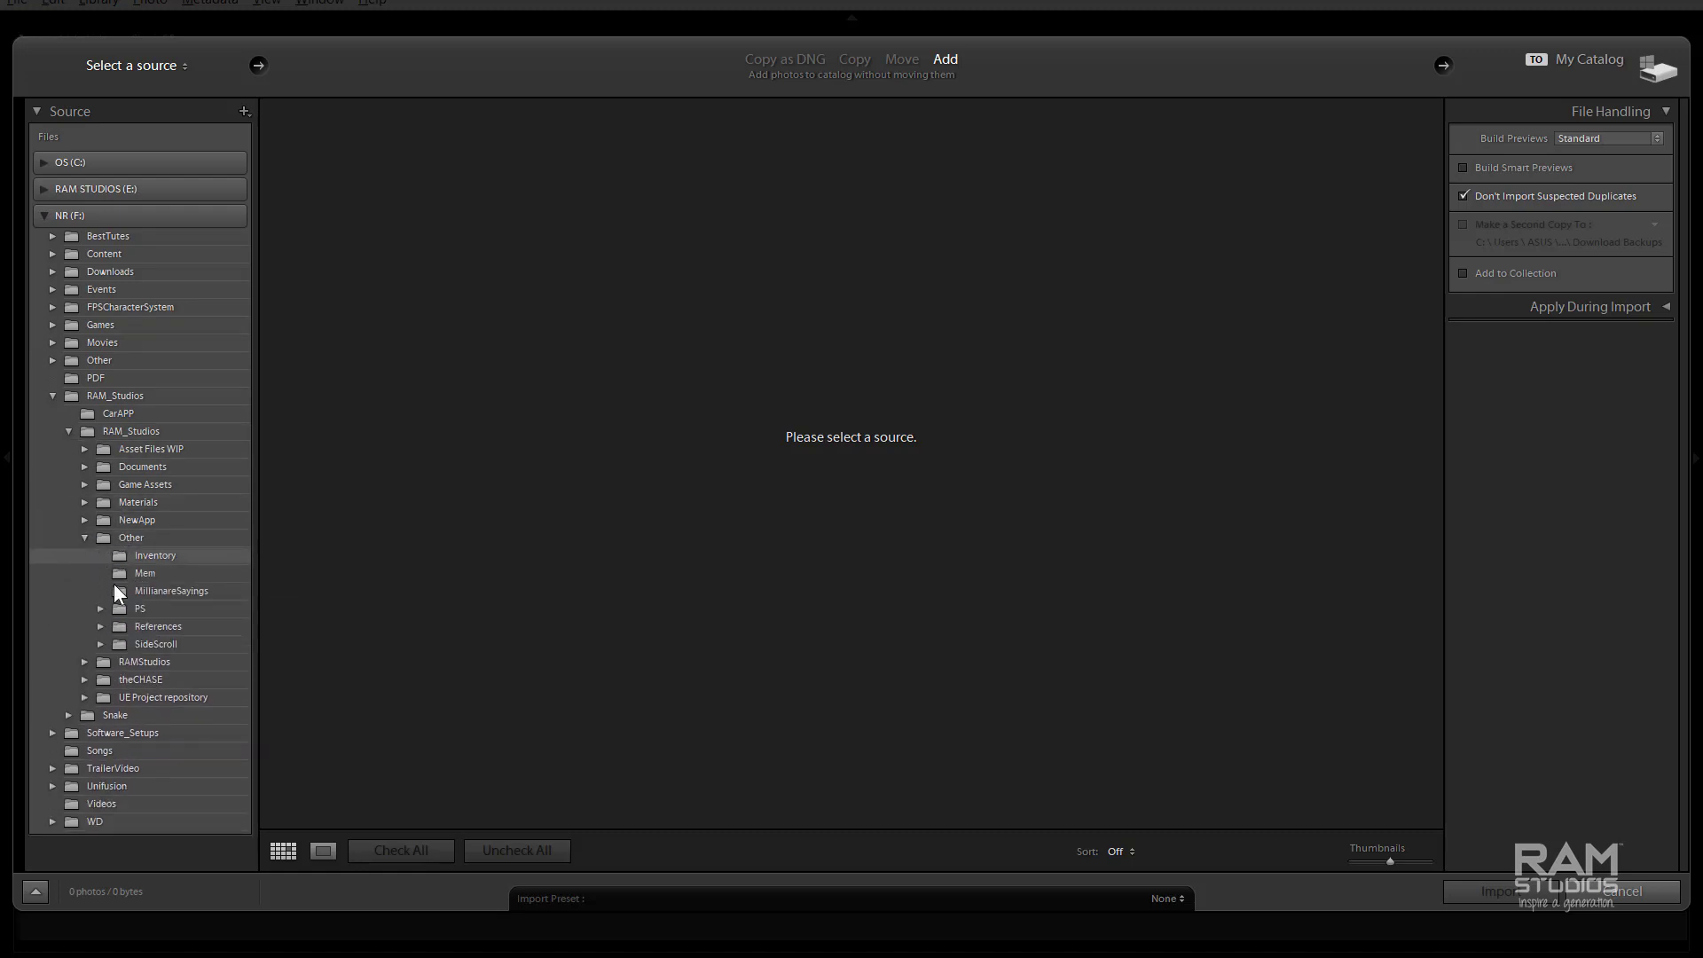
left_click(142, 625)
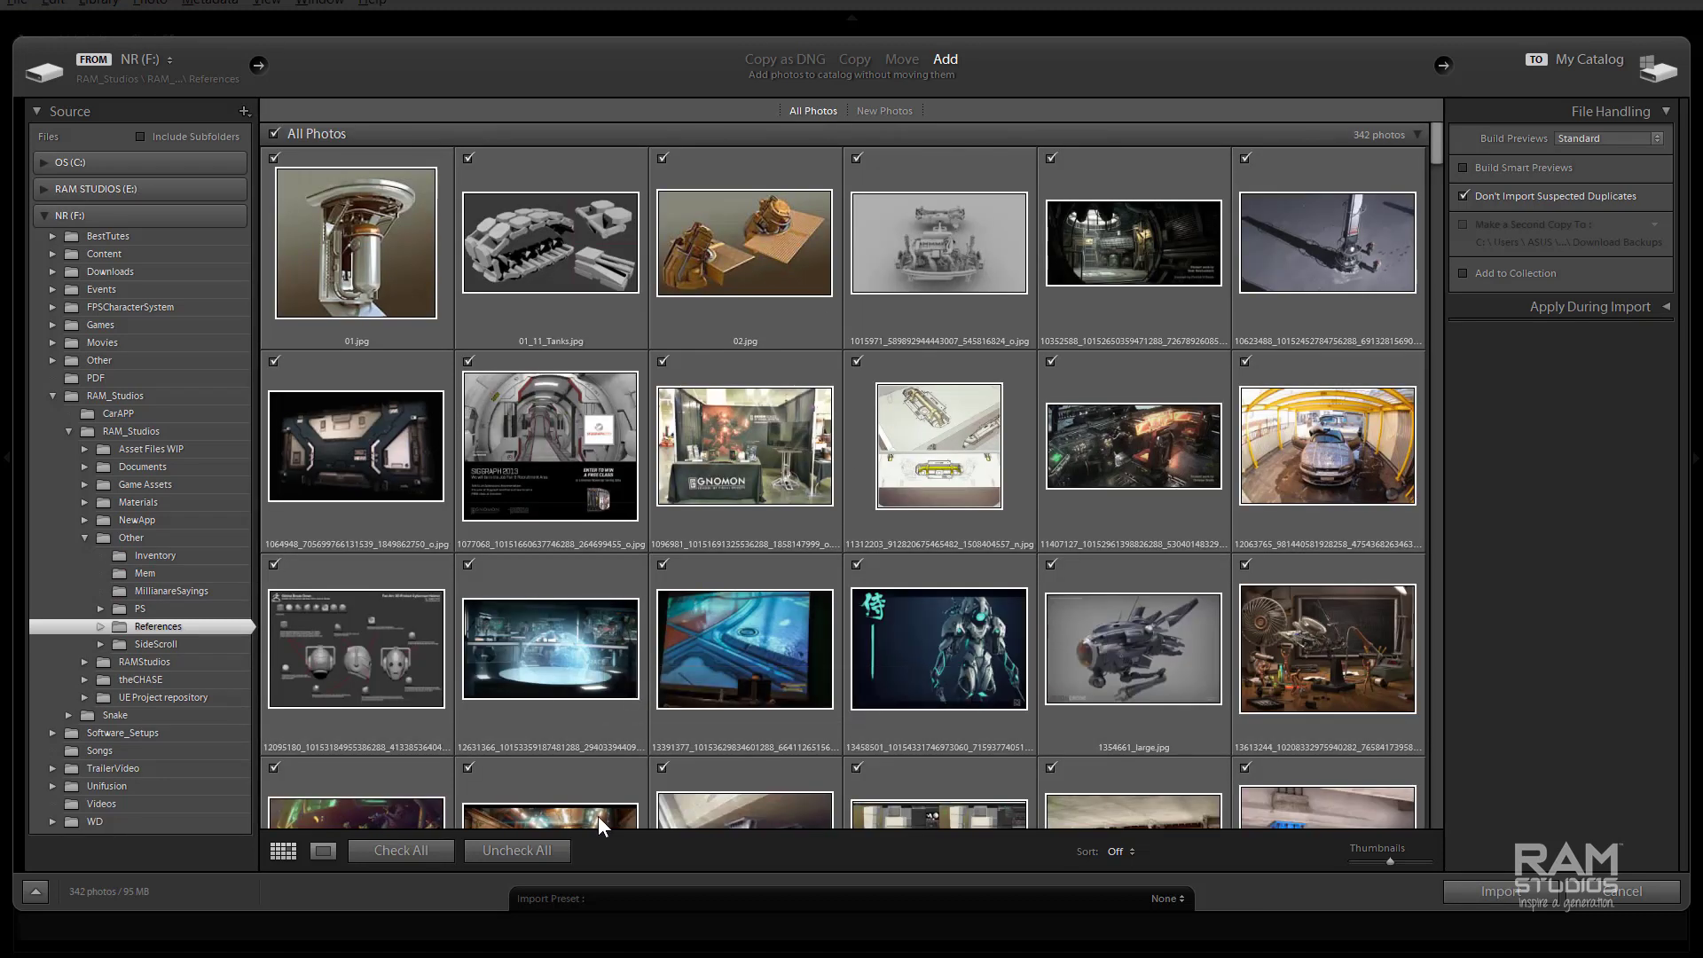
Import only 01.jpg with Build Smart Previews enabled, dismissing the completion notice so that it does not show again
left_click(516, 850)
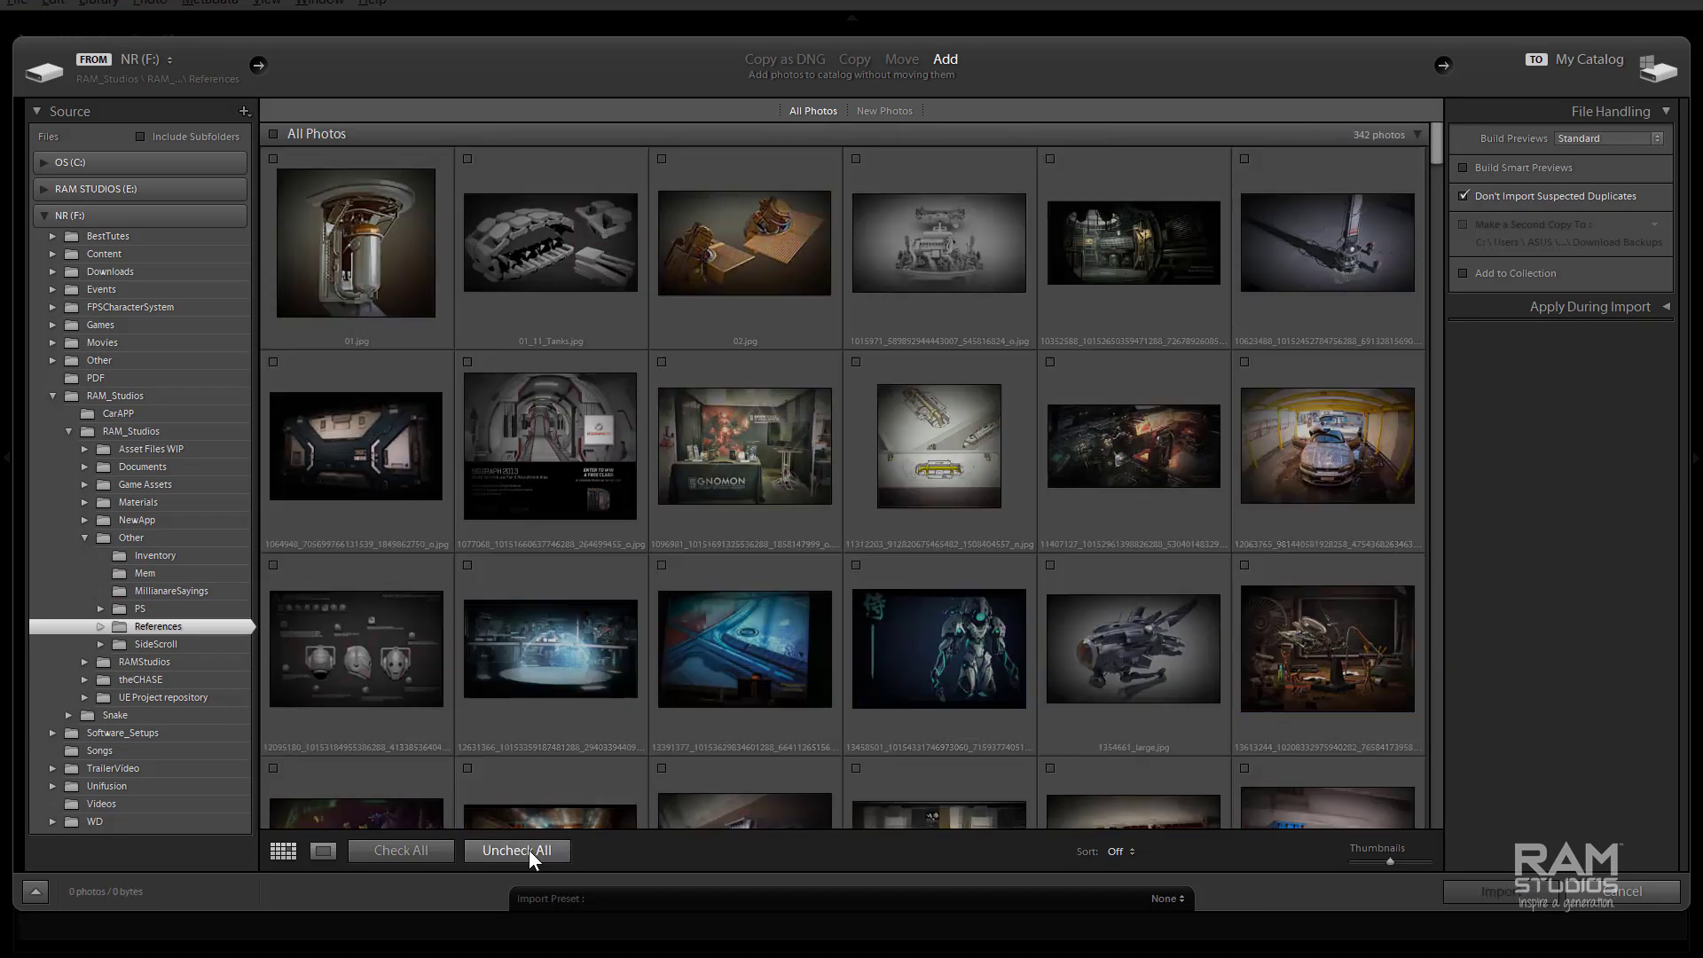
left_click(274, 160)
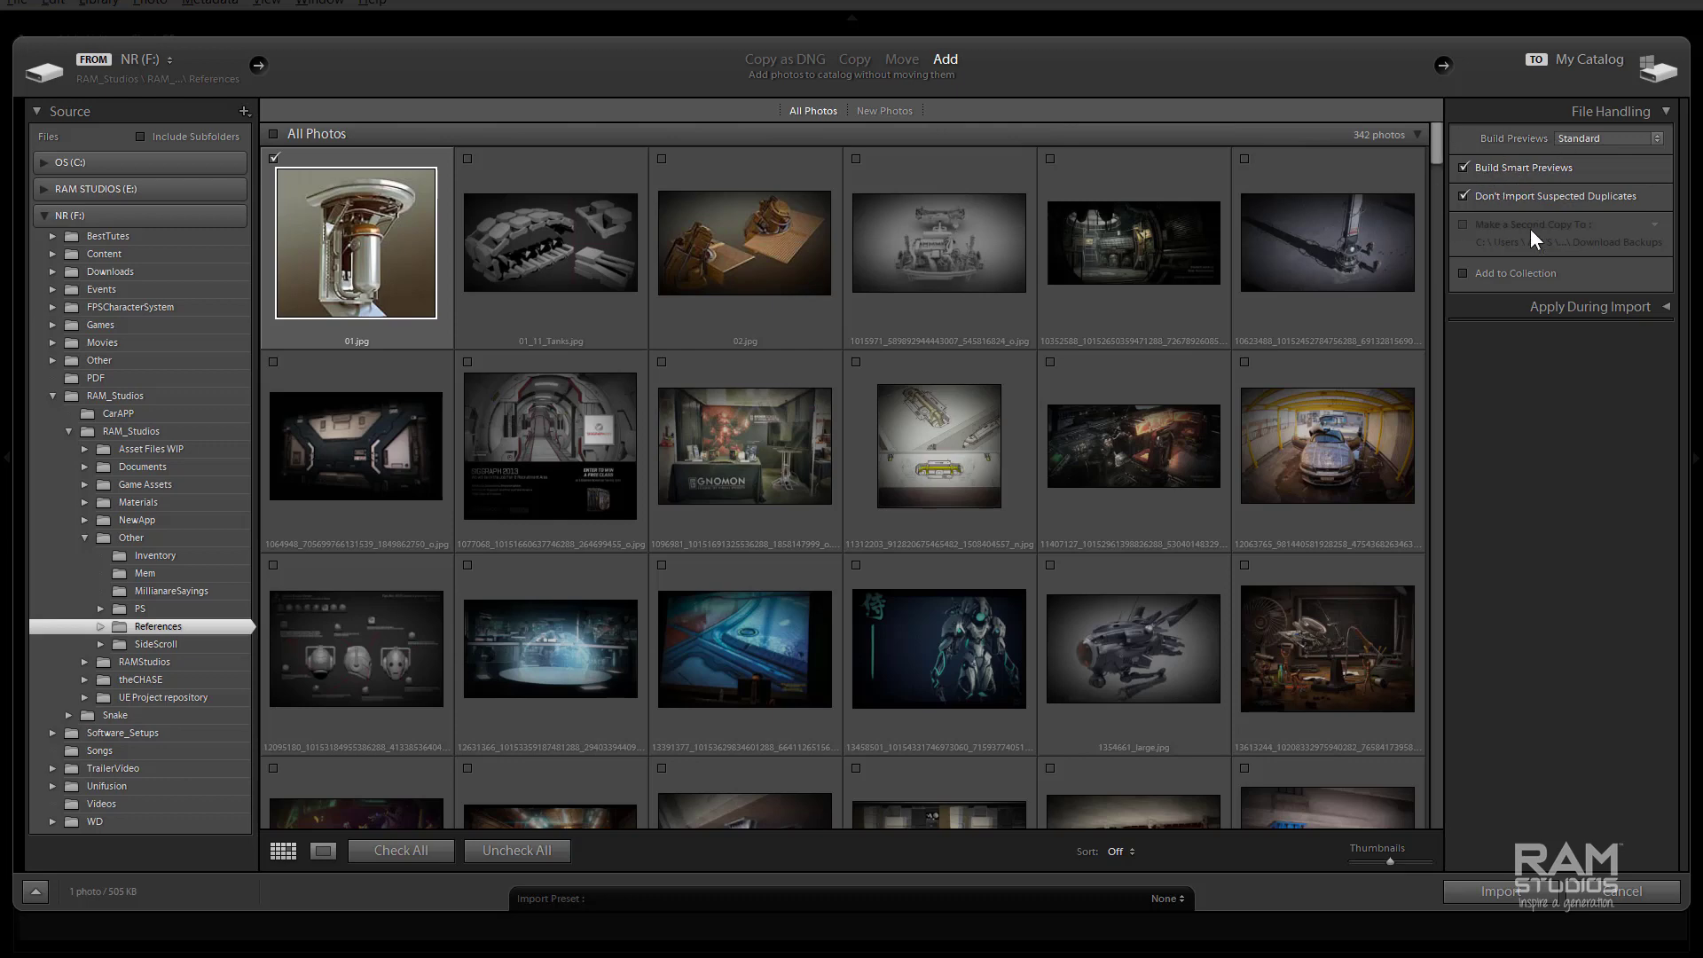
left_click(1493, 896)
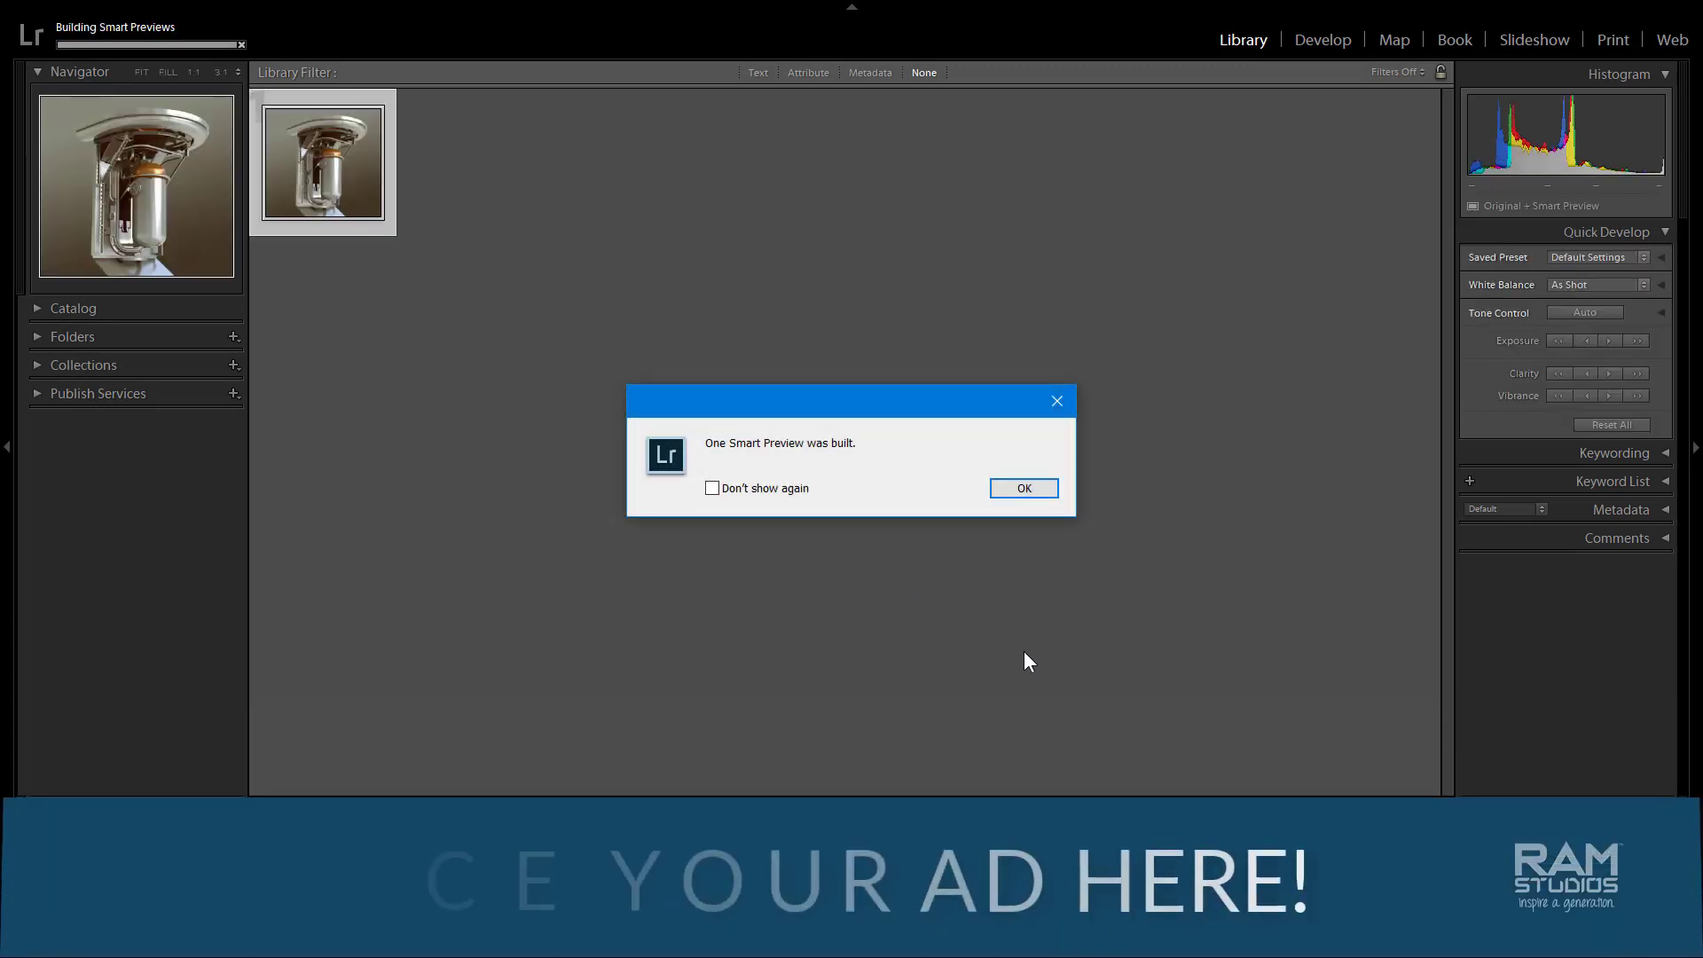
left_click_drag(754, 410, 759, 292)
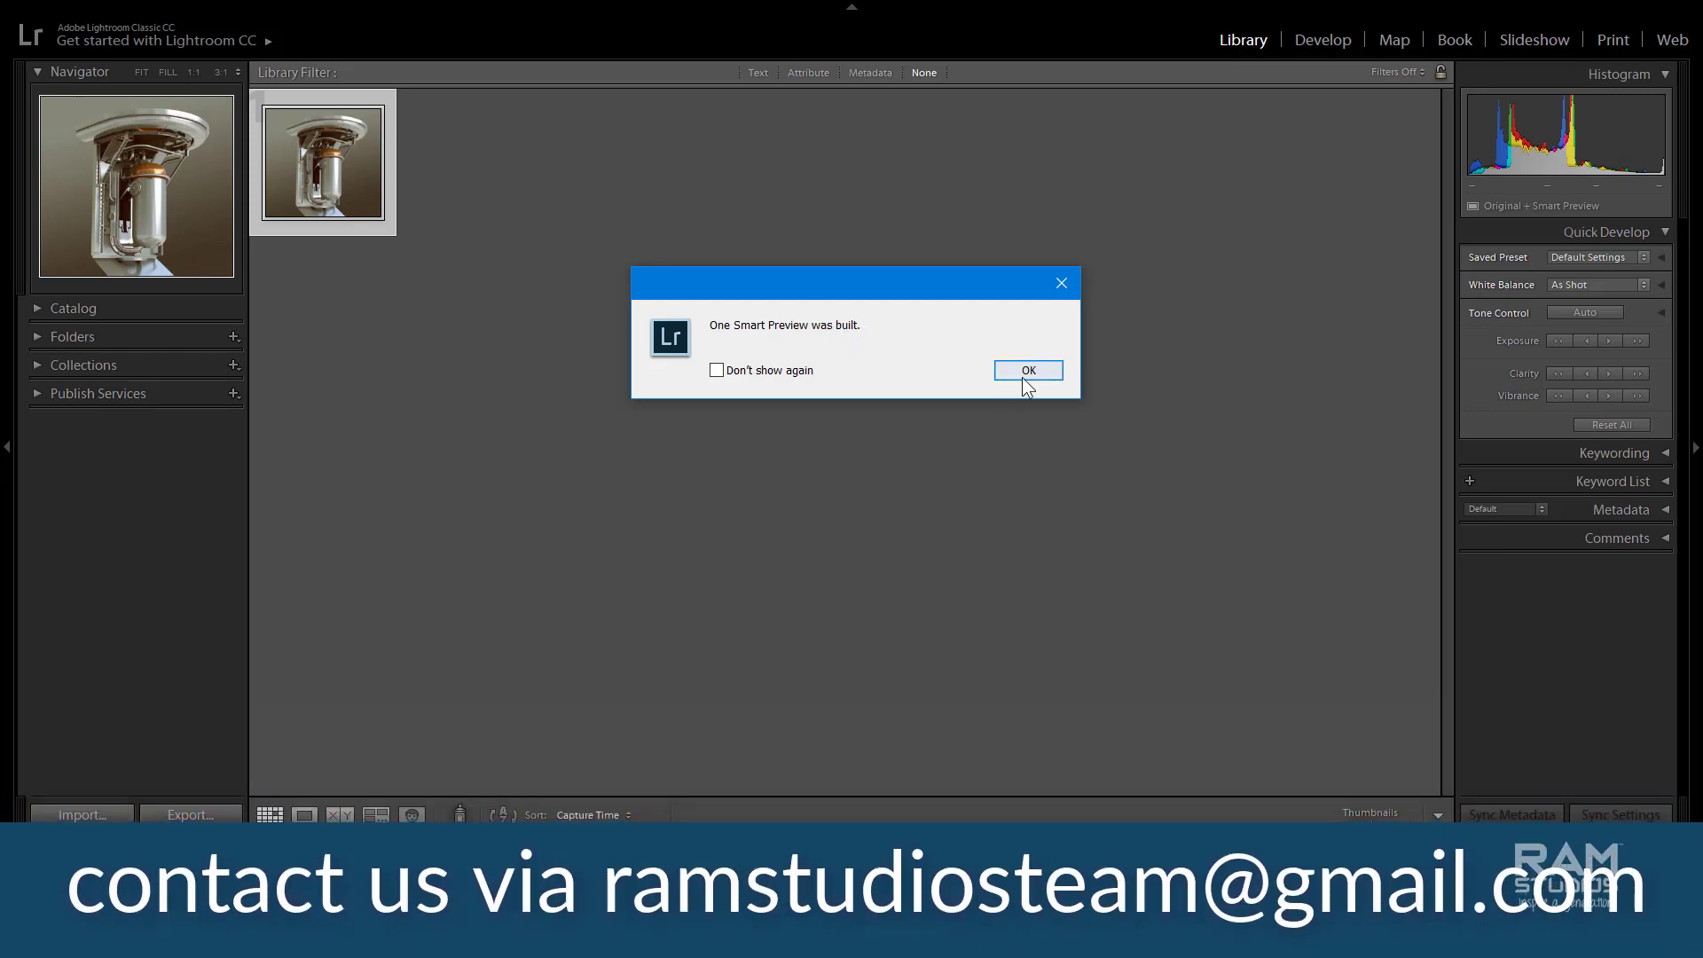
left_click(716, 371)
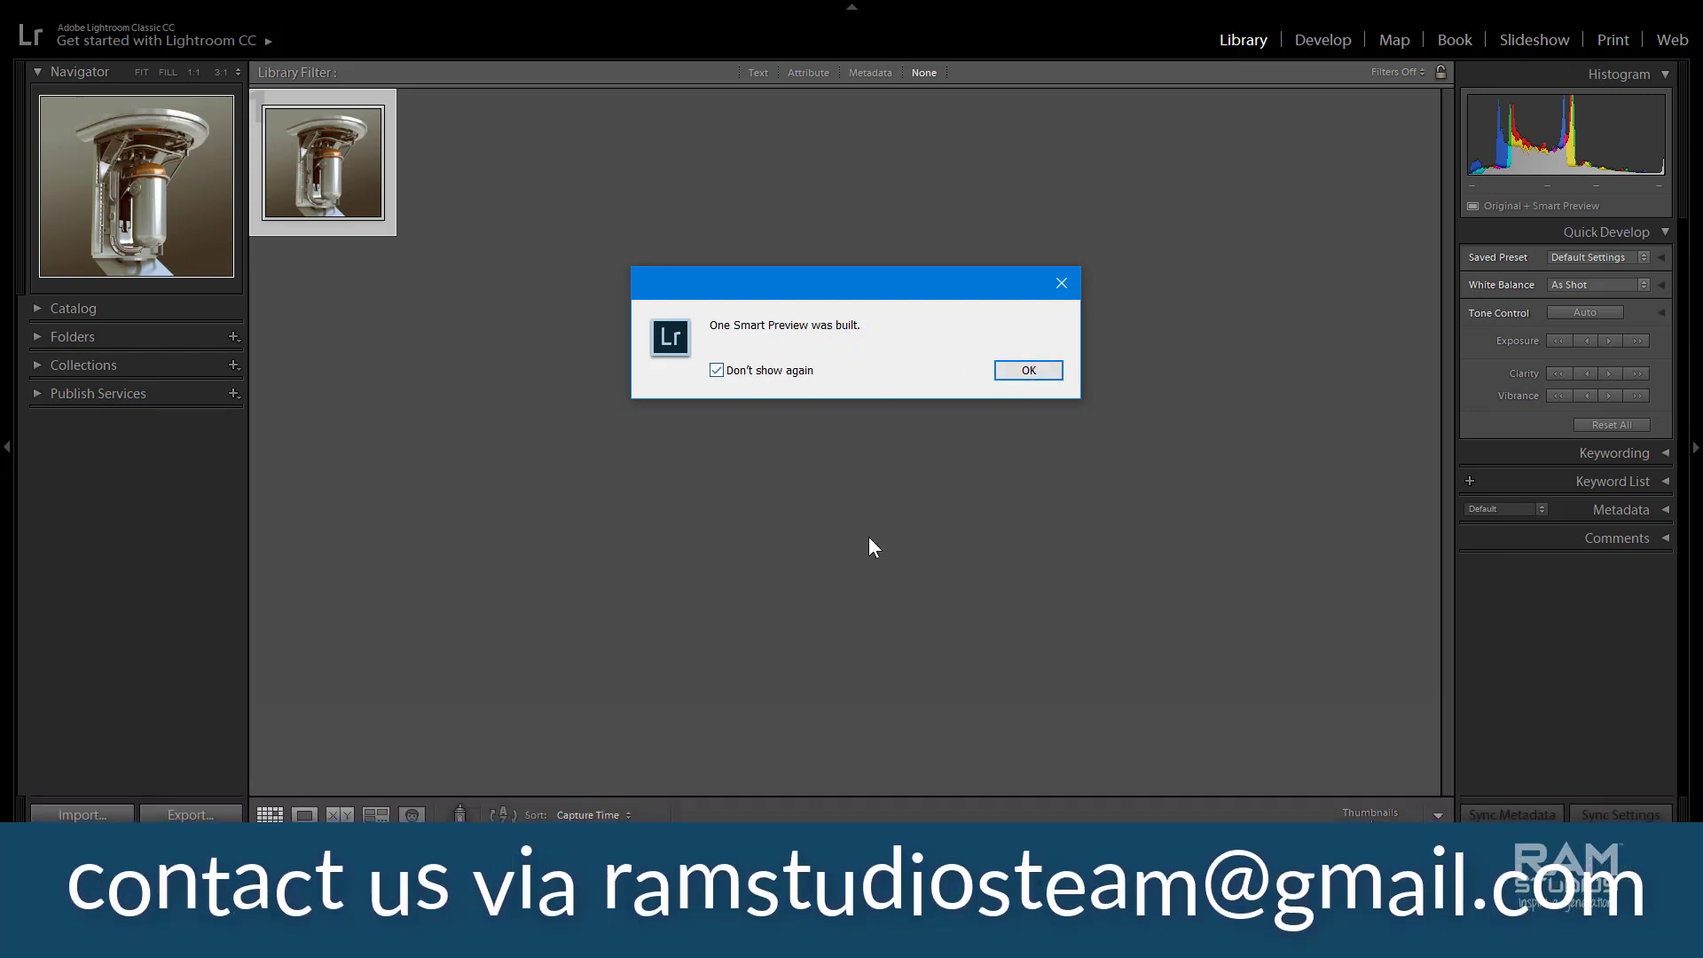
left_click(1029, 372)
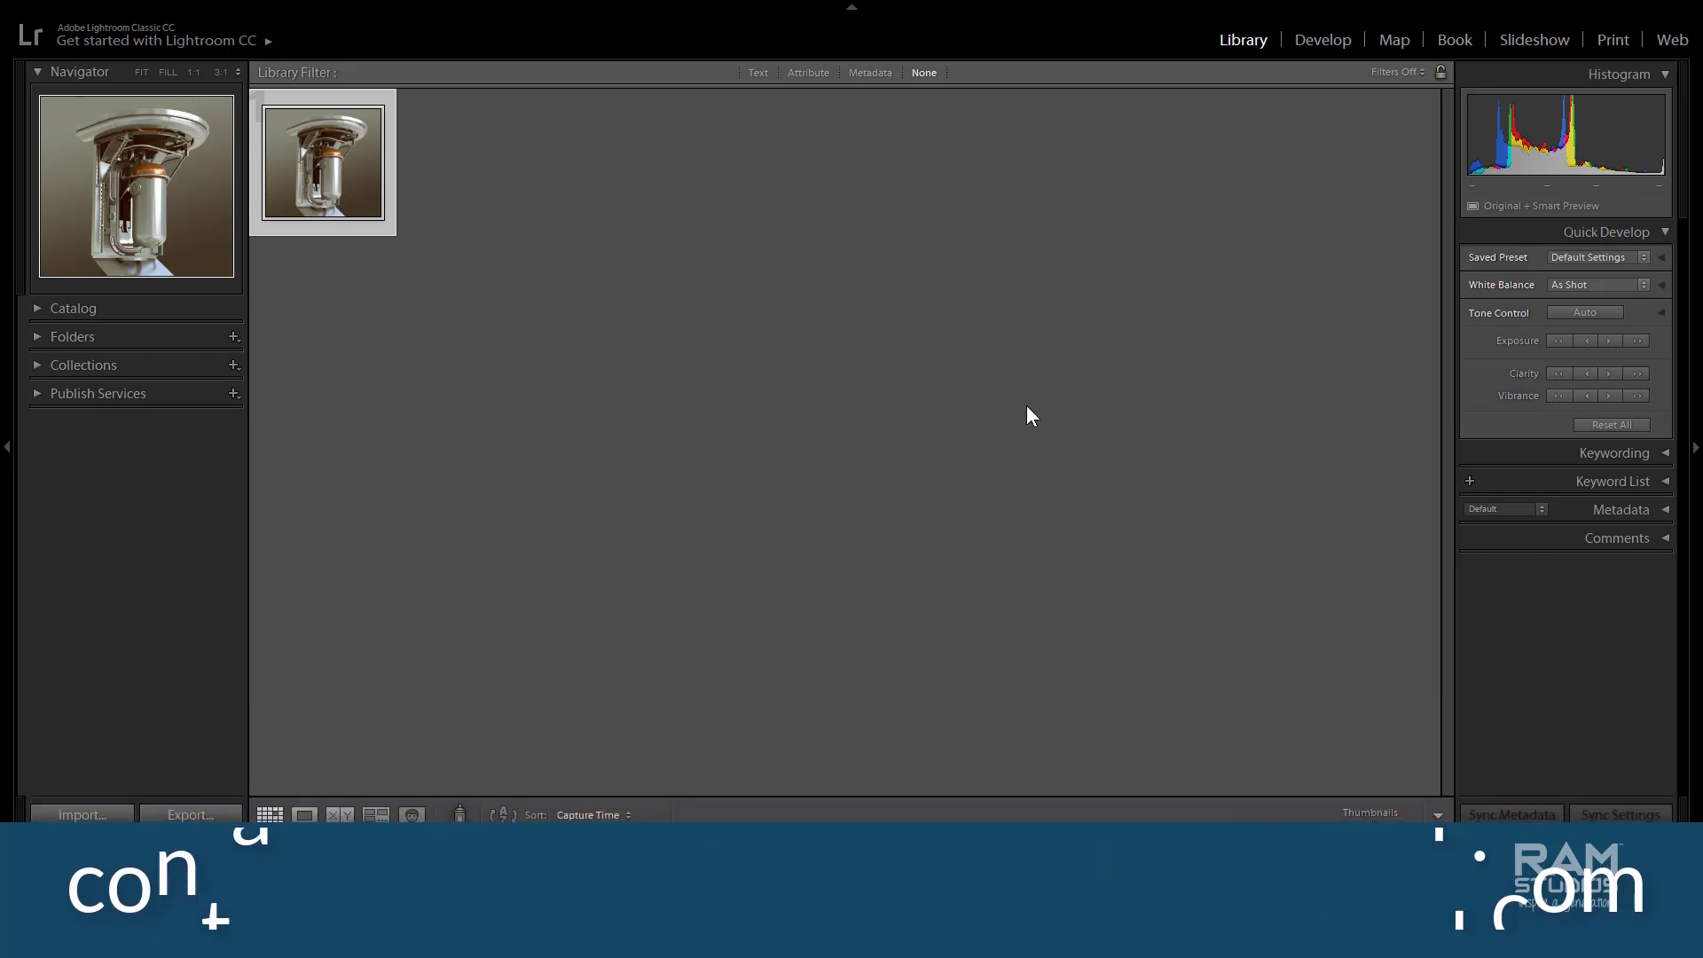
Open the newly imported 01.jpg in the Loupe view and set its Quick Develop white balance to Auto
mouse_move(345, 168)
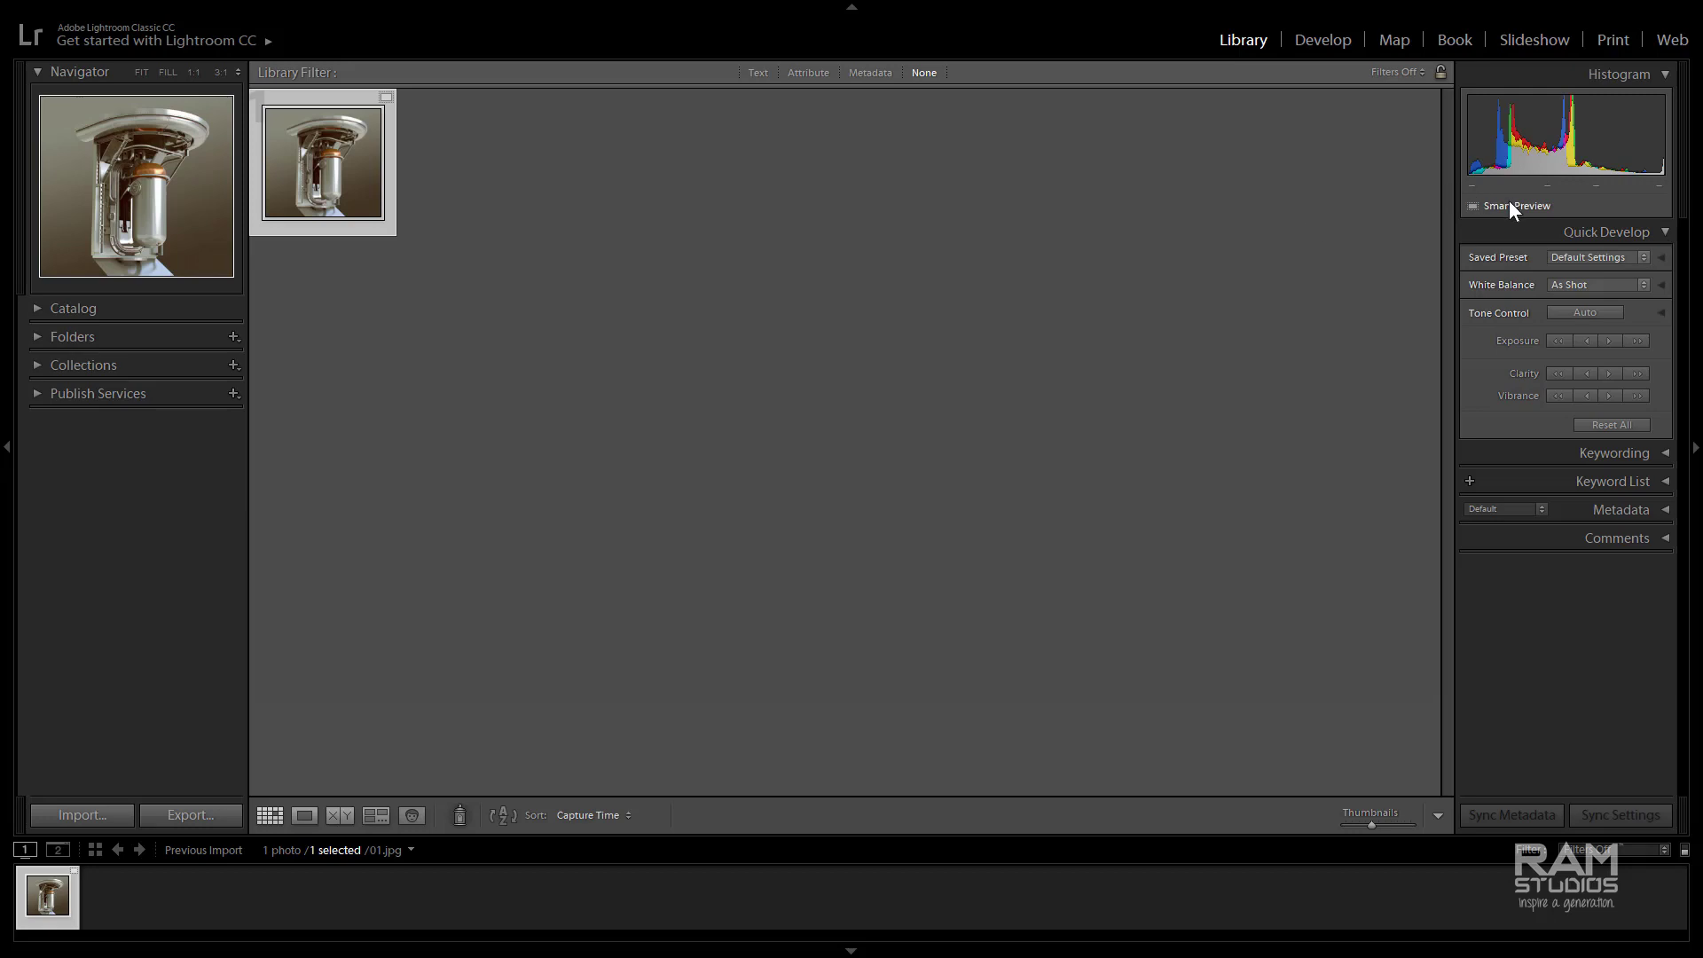
mouse_move(1509, 200)
double_click(369, 188)
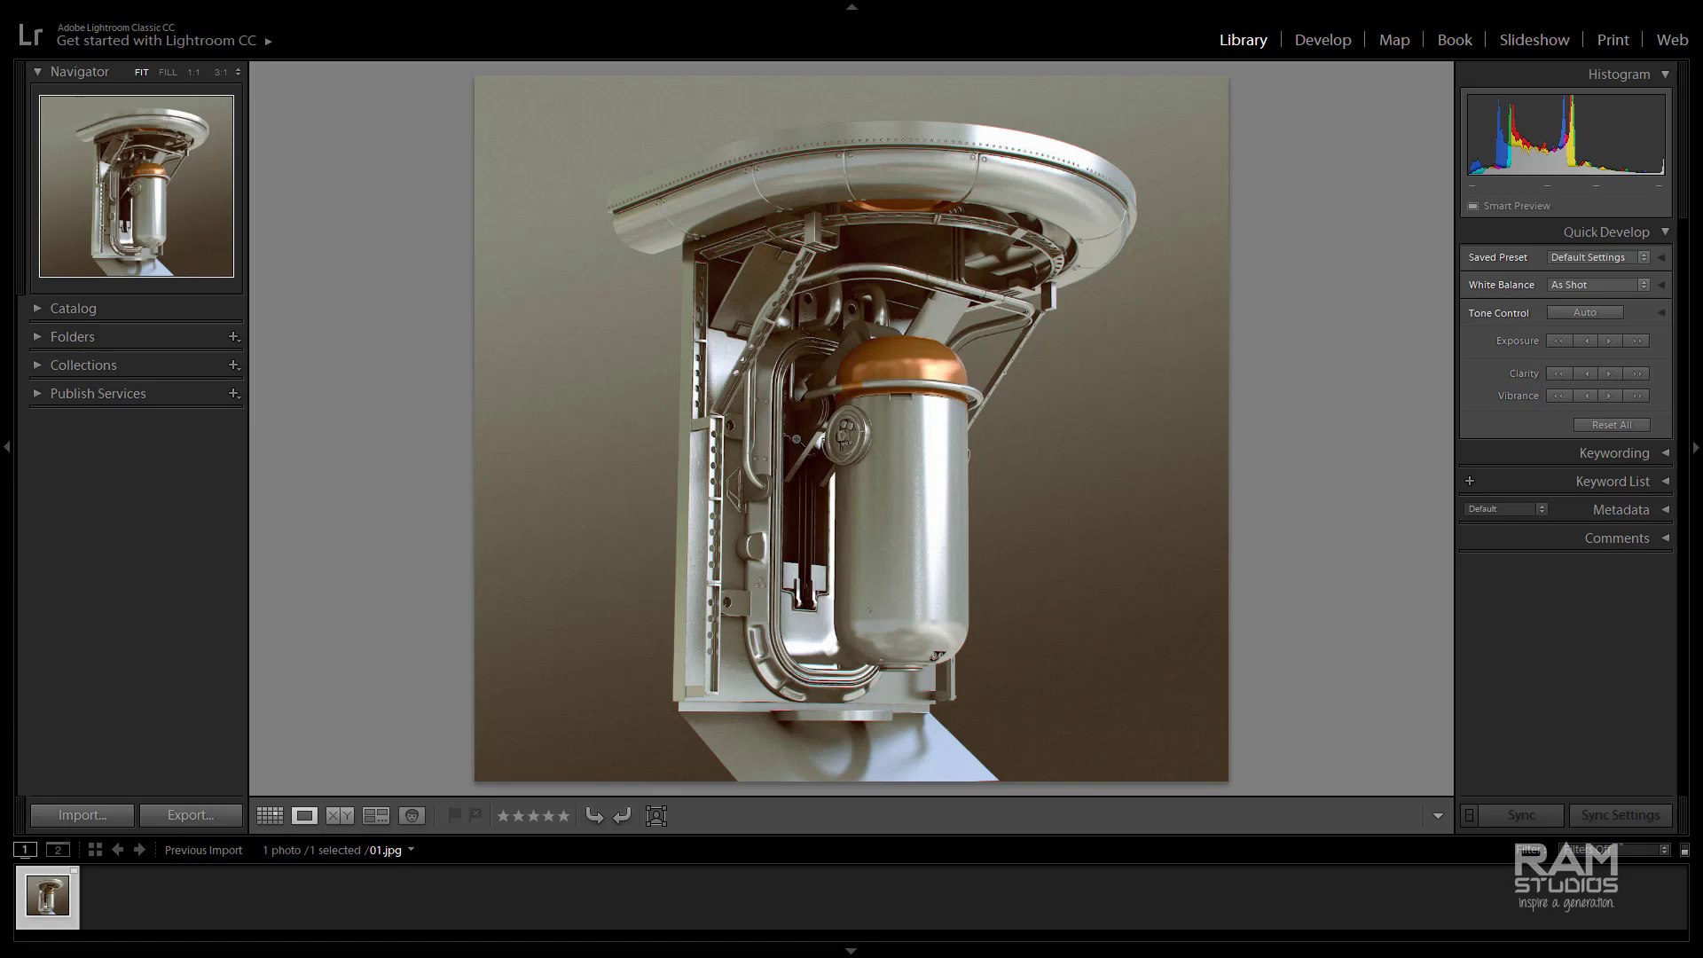
left_click(1642, 284)
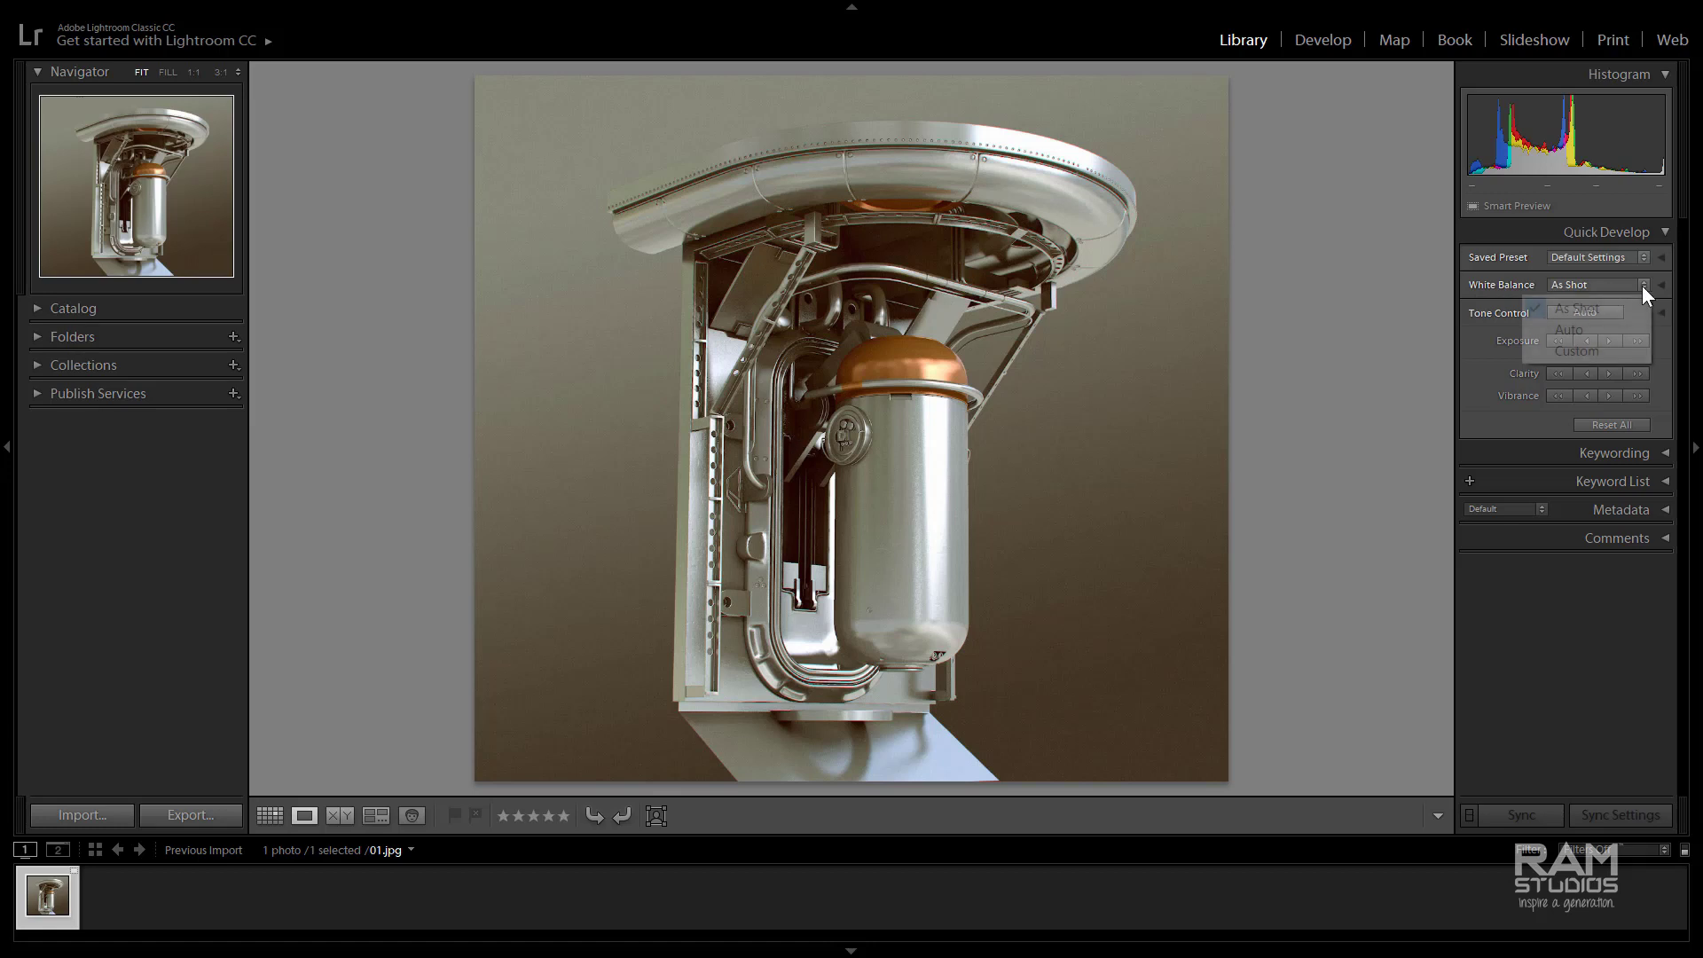
left_click(1589, 323)
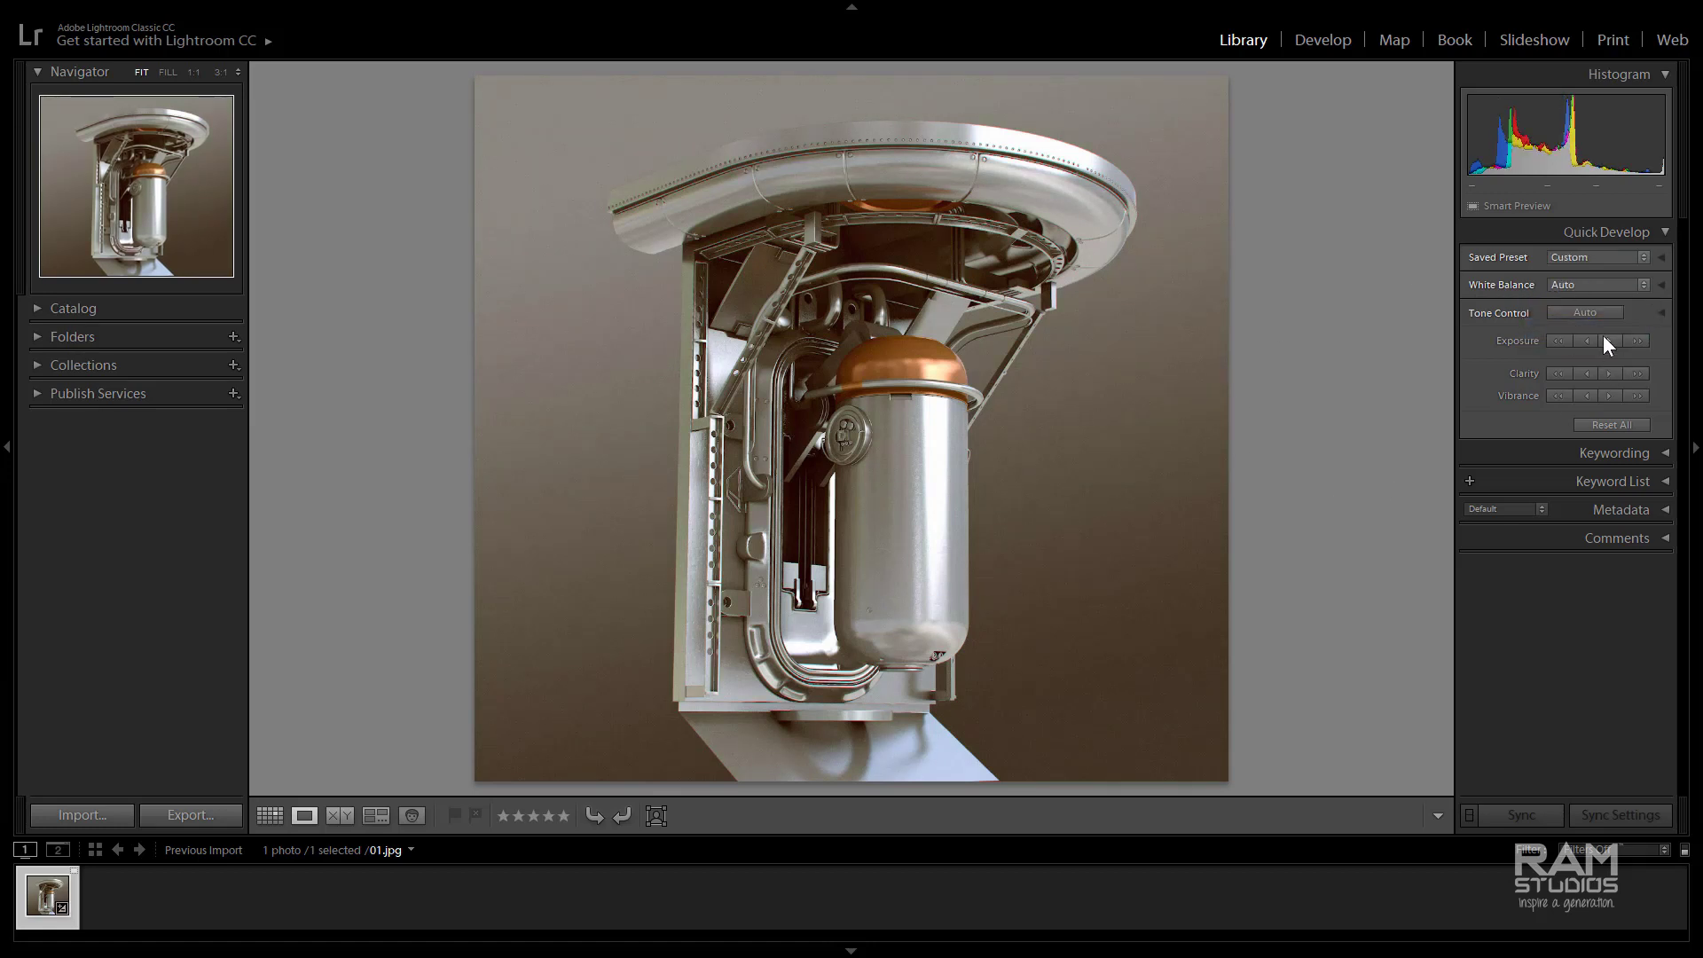
left_click(1635, 283)
left_click(1632, 344)
Apply the Cyanotype preset from the Lightroom B&W Toned Presets to 01.jpg
left_click(1641, 257)
mouse_move(1495, 379)
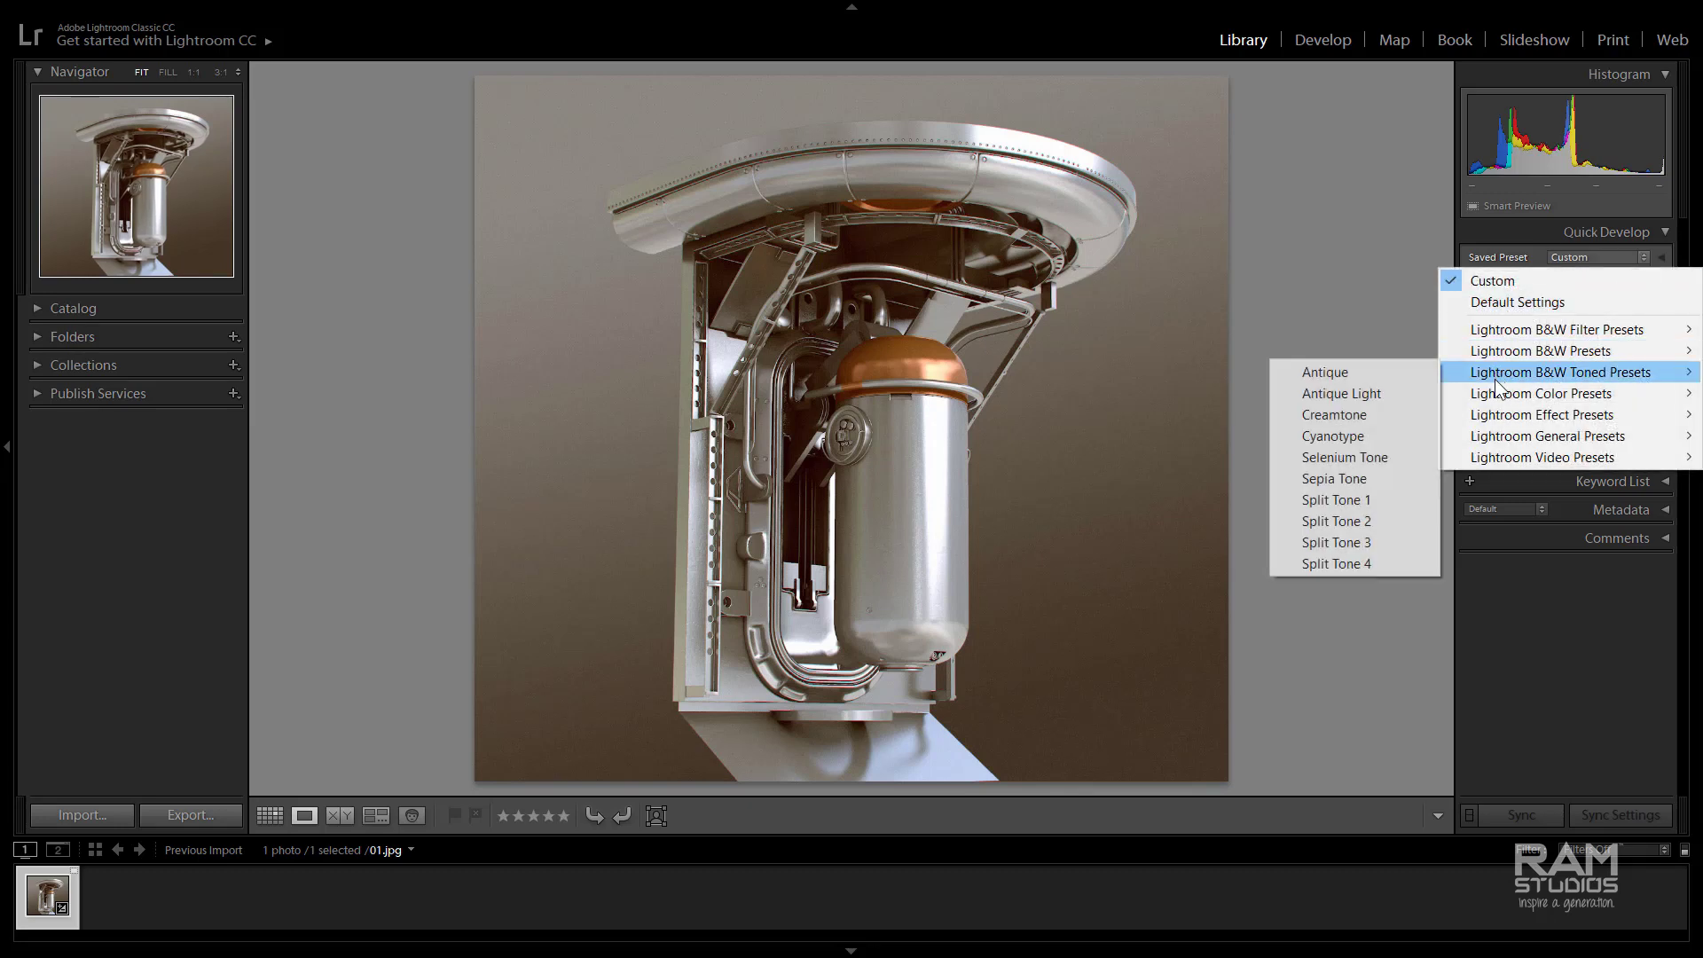
left_click(1344, 436)
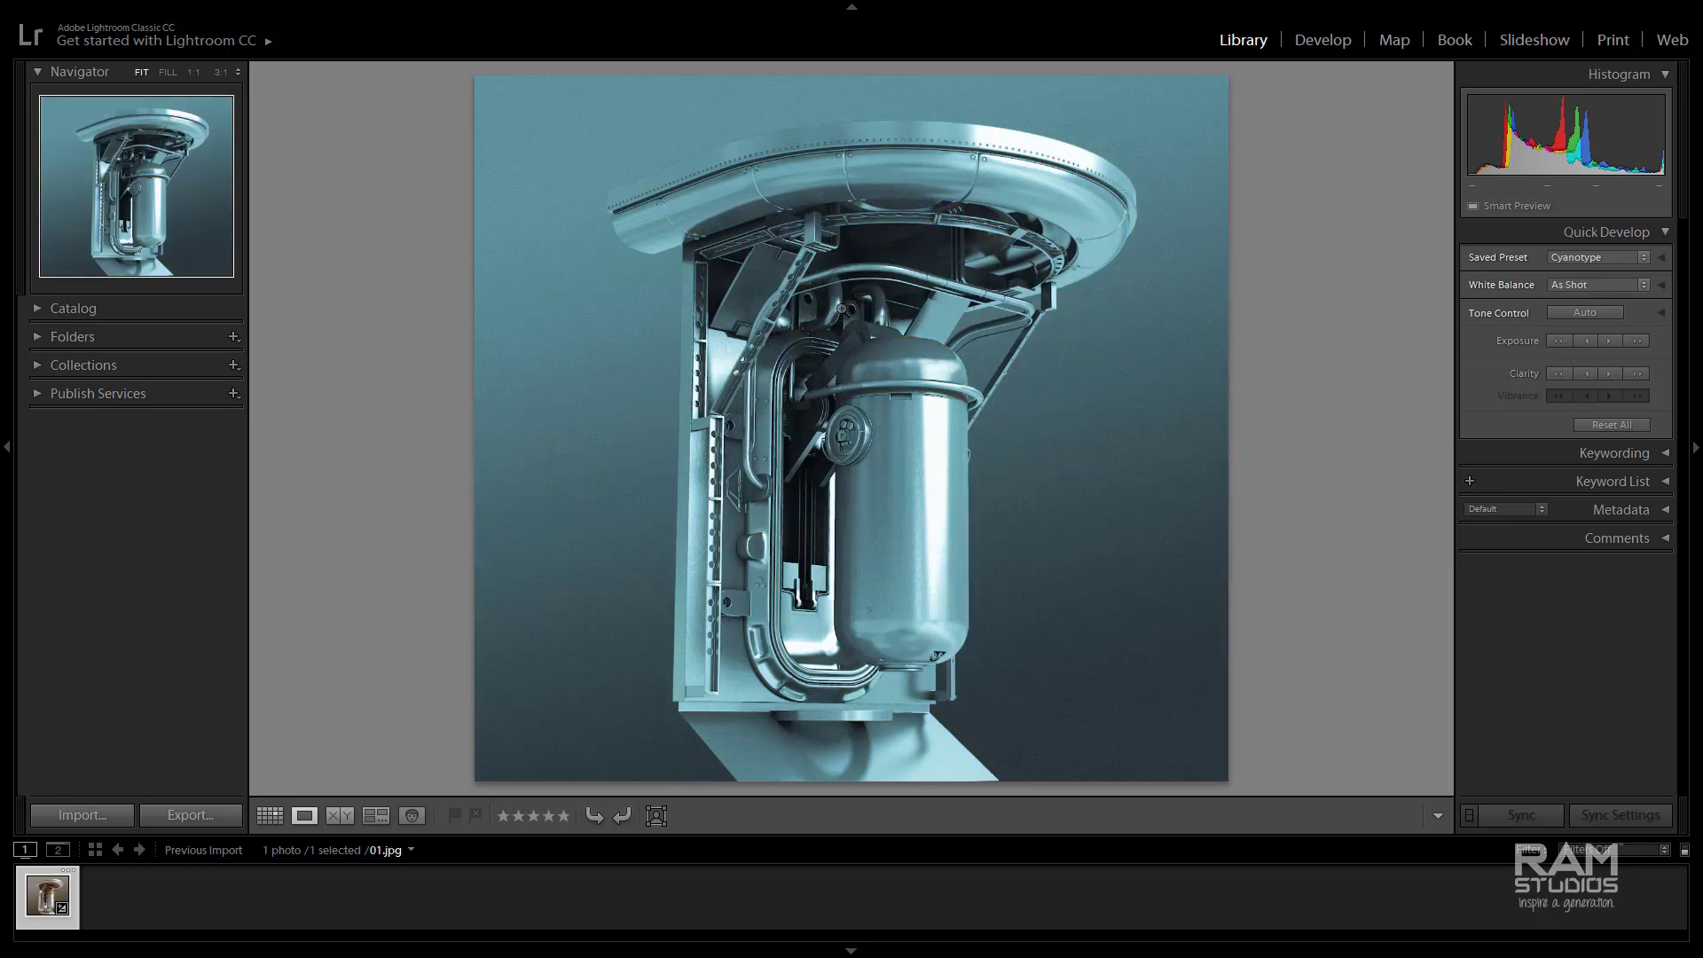